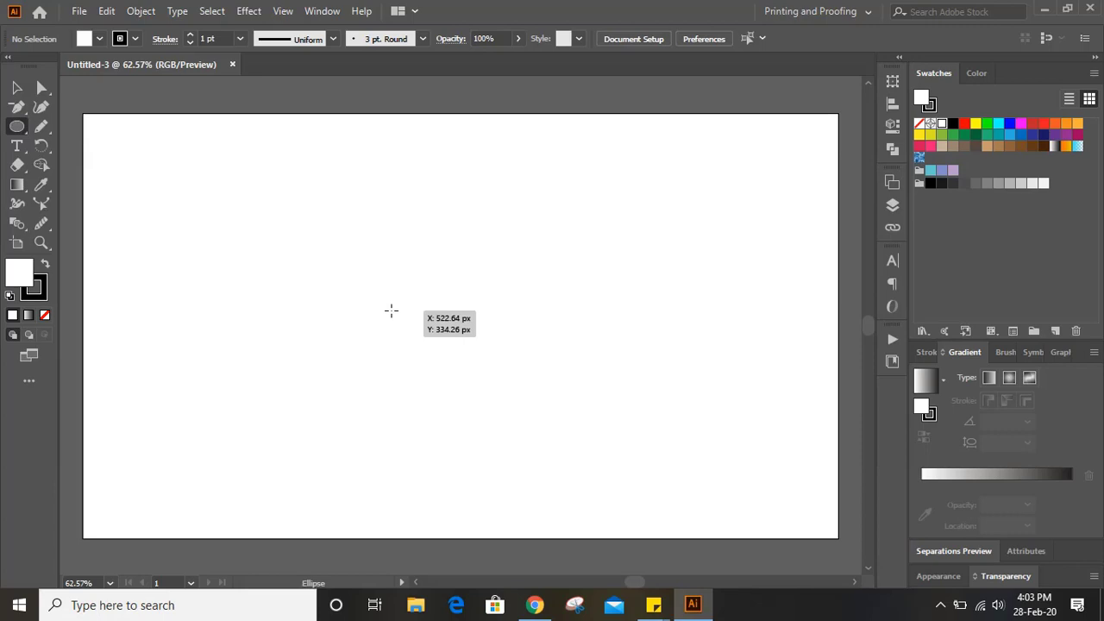
Draw a circle near the artboard's centre, paste a copy in place and shrink it concentrically to form a narrow ring
{"action": "left_click_drag", "start_coordinate": [448, 326], "coordinate": [552, 430]}
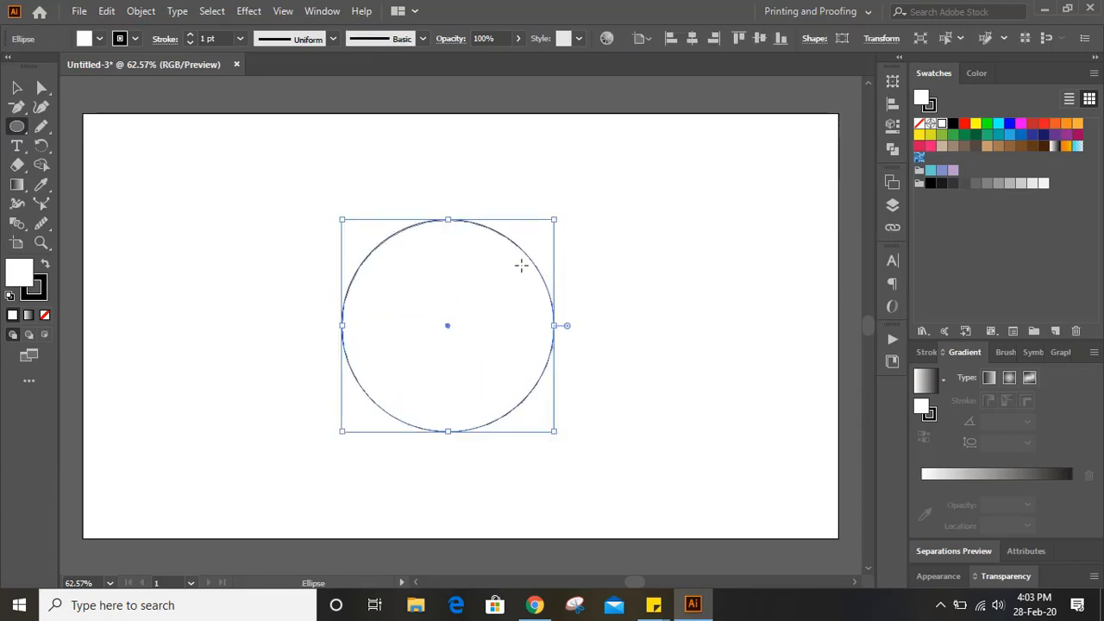
{"action": "left_click", "coordinate": [106, 12]}
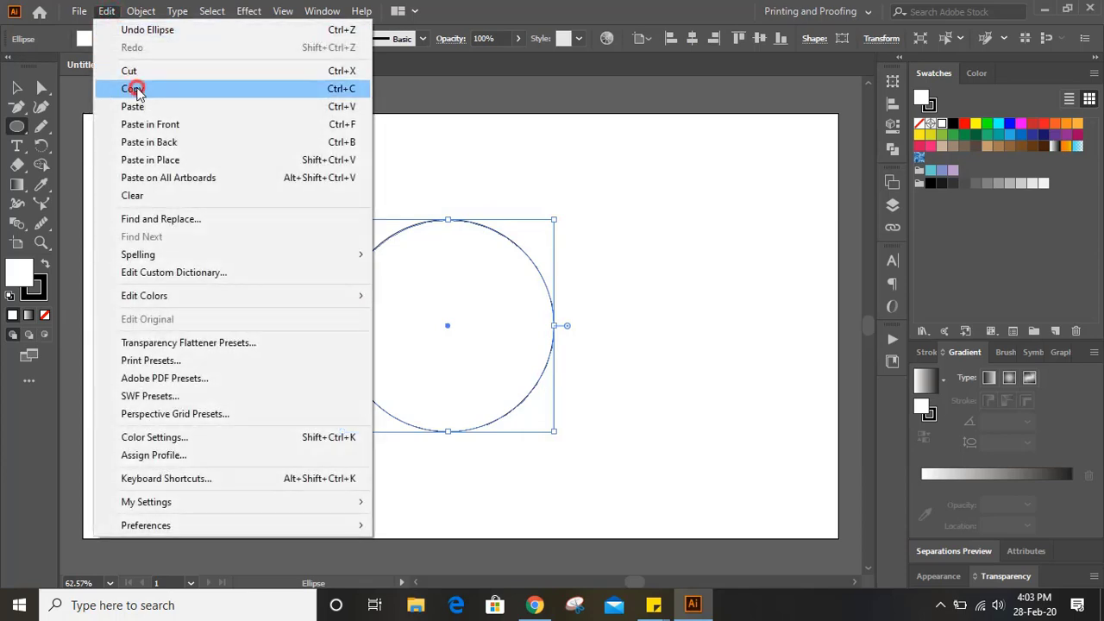
{"action": "left_click", "coordinate": [135, 89]}
{"action": "left_click", "coordinate": [106, 12]}
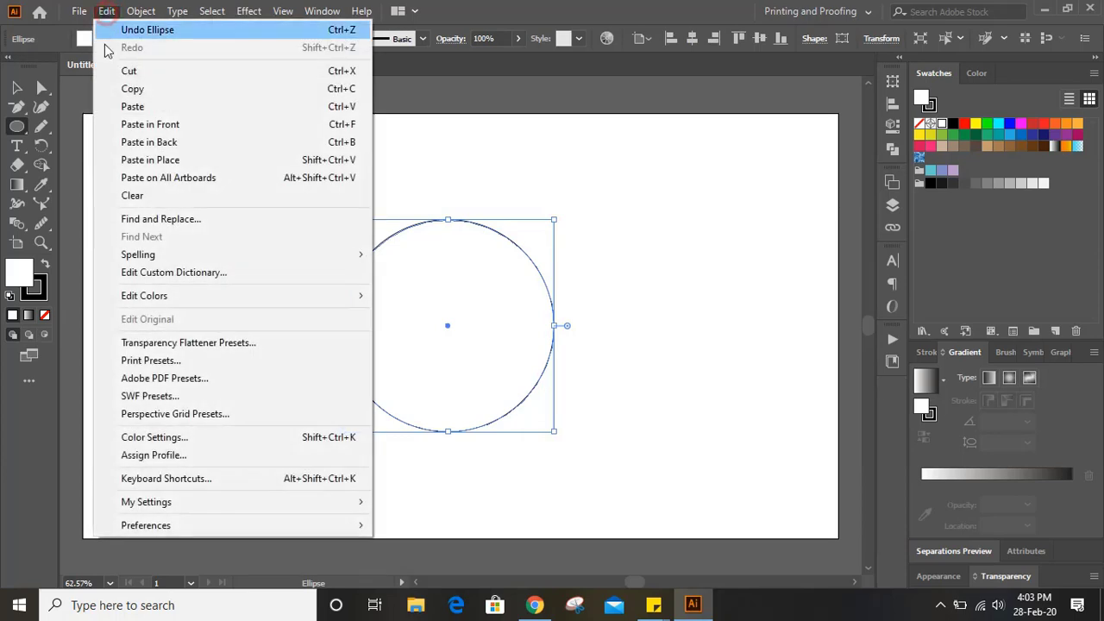
{"action": "left_click", "coordinate": [150, 160]}
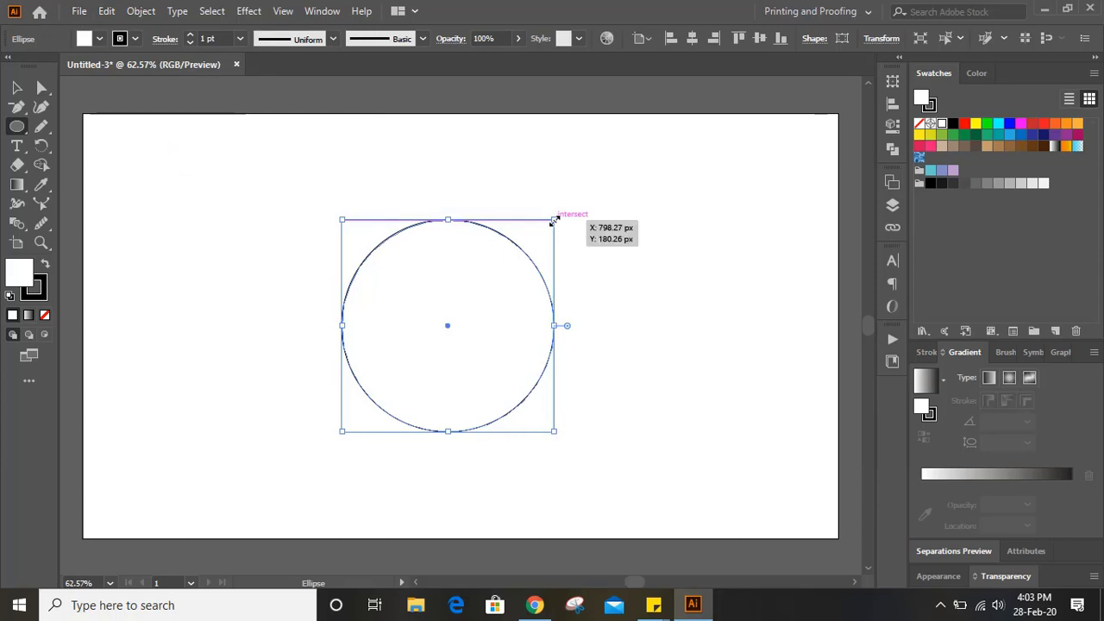
{"action": "left_click_drag", "start_coordinate": [554, 221], "coordinate": [535, 238]}
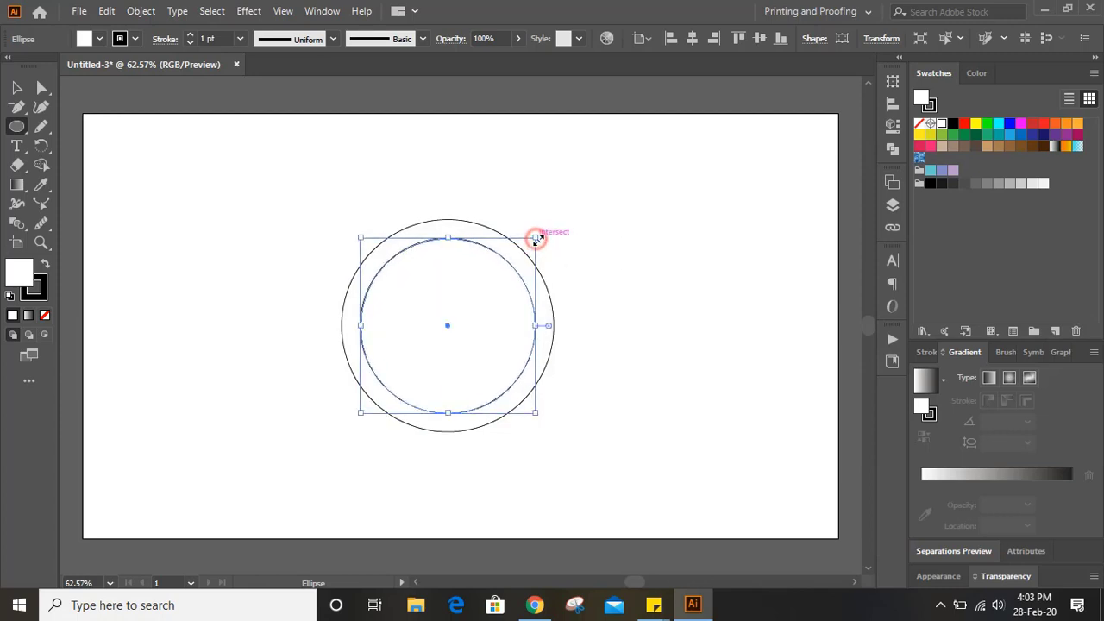
{"action": "left_click", "coordinate": [19, 88]}
{"action": "left_click", "coordinate": [265, 188]}
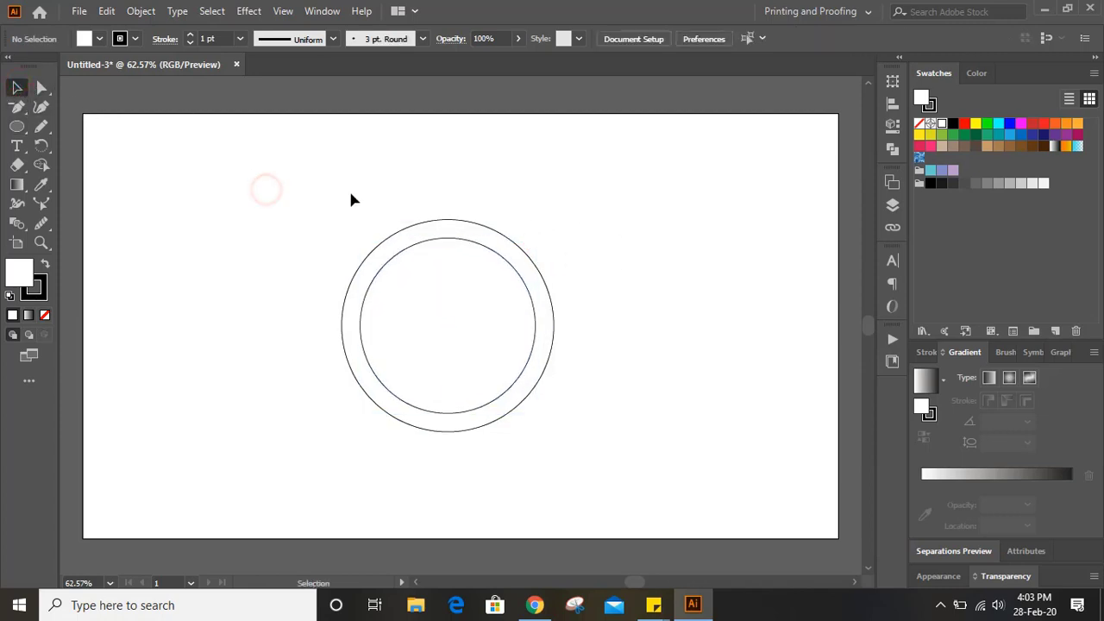
Remove the fill from both circles, keeping their black outlines
{"action": "left_click_drag", "start_coordinate": [343, 197], "coordinate": [587, 432]}
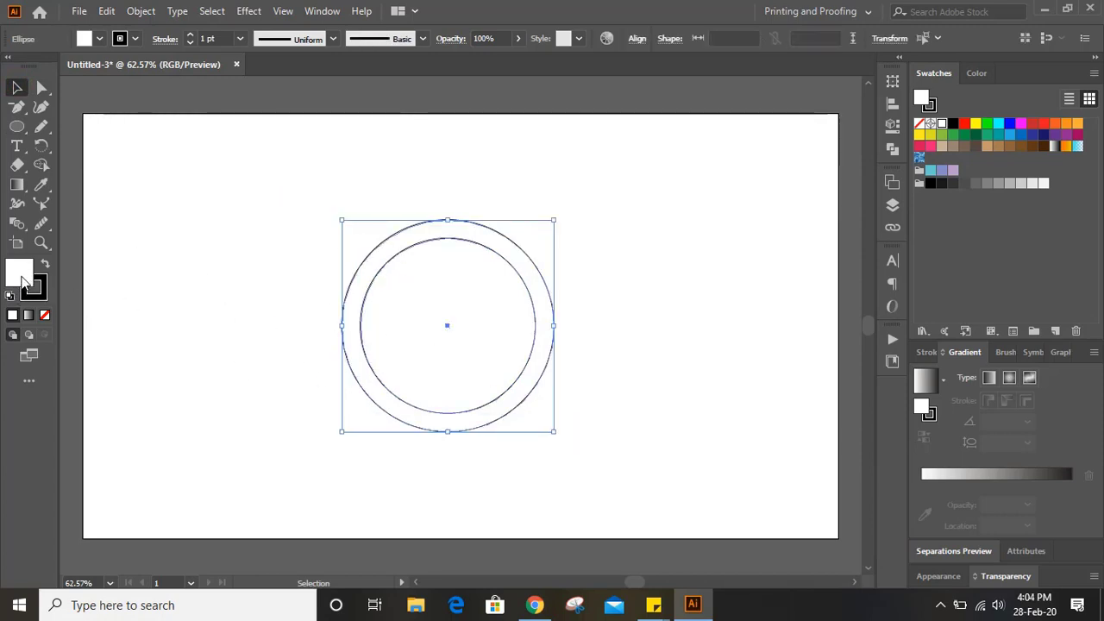
{"action": "left_click", "coordinate": [47, 318]}
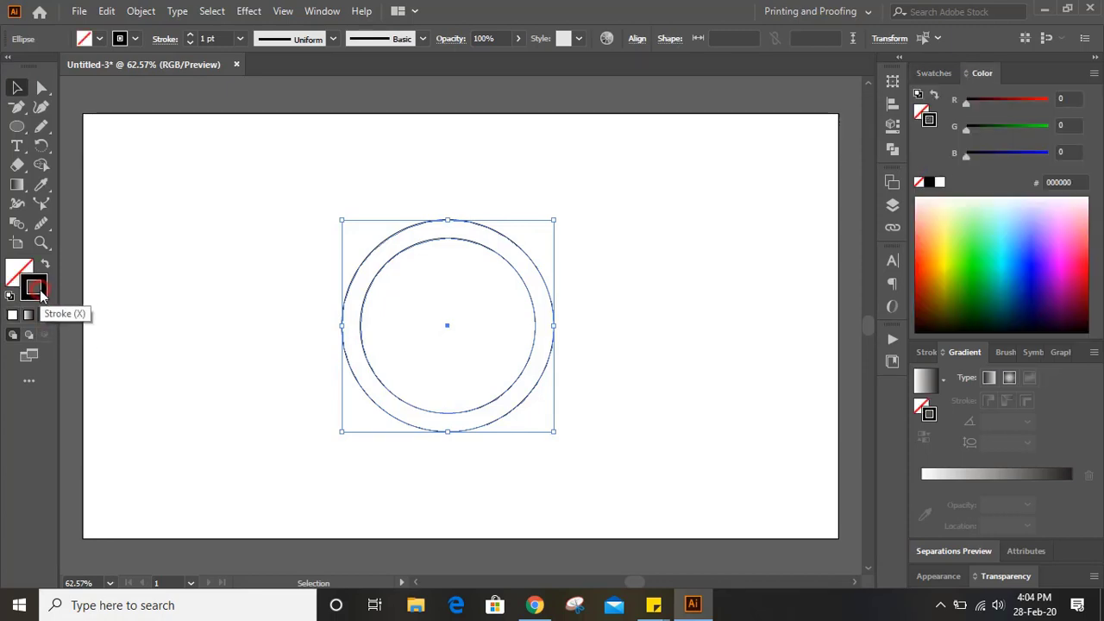
{"action": "left_click", "coordinate": [264, 289]}
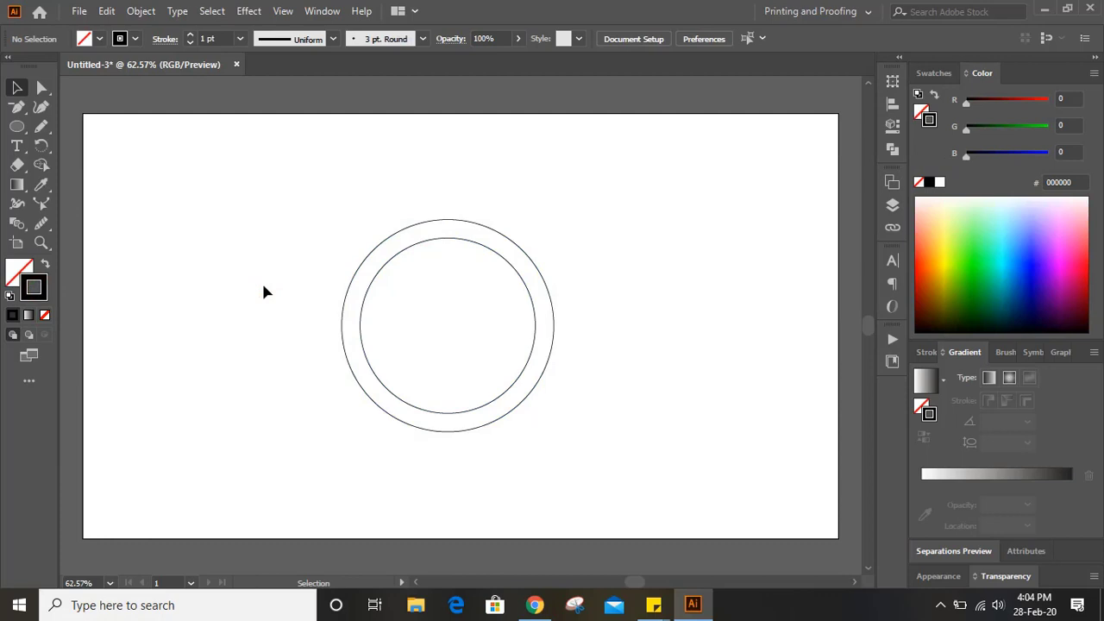
Draw an open wavy curve with the Pen tool from inside the inner circle, dipping and rising past the outer circle's right edge
{"action": "key", "text": "a"}
{"action": "key", "text": "ctrl+equal"}
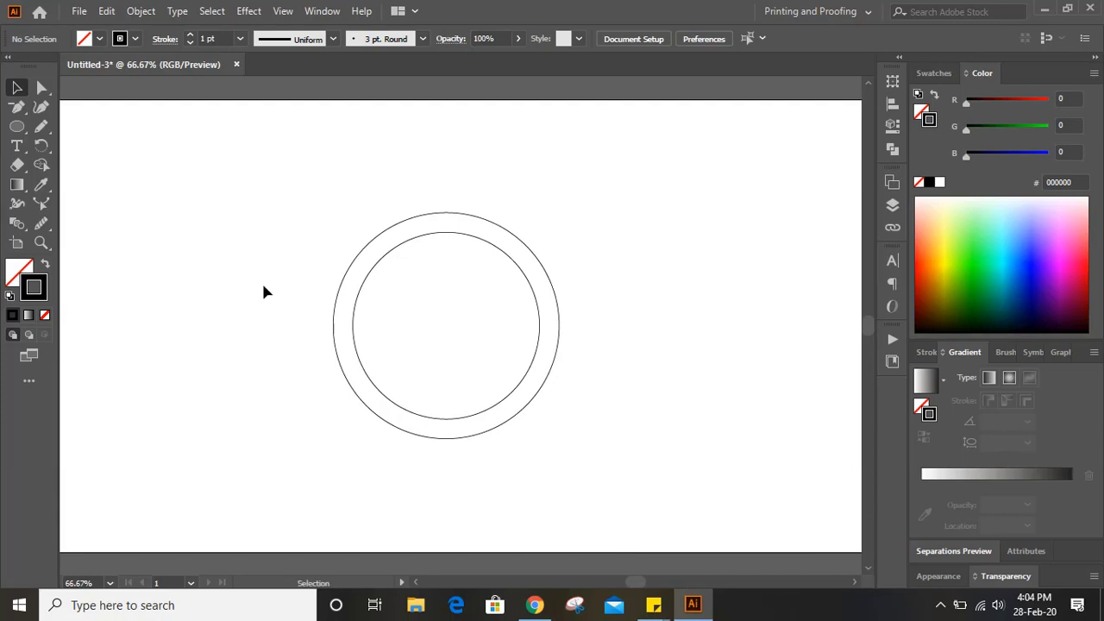
{"action": "key", "text": "ctrl+equal"}
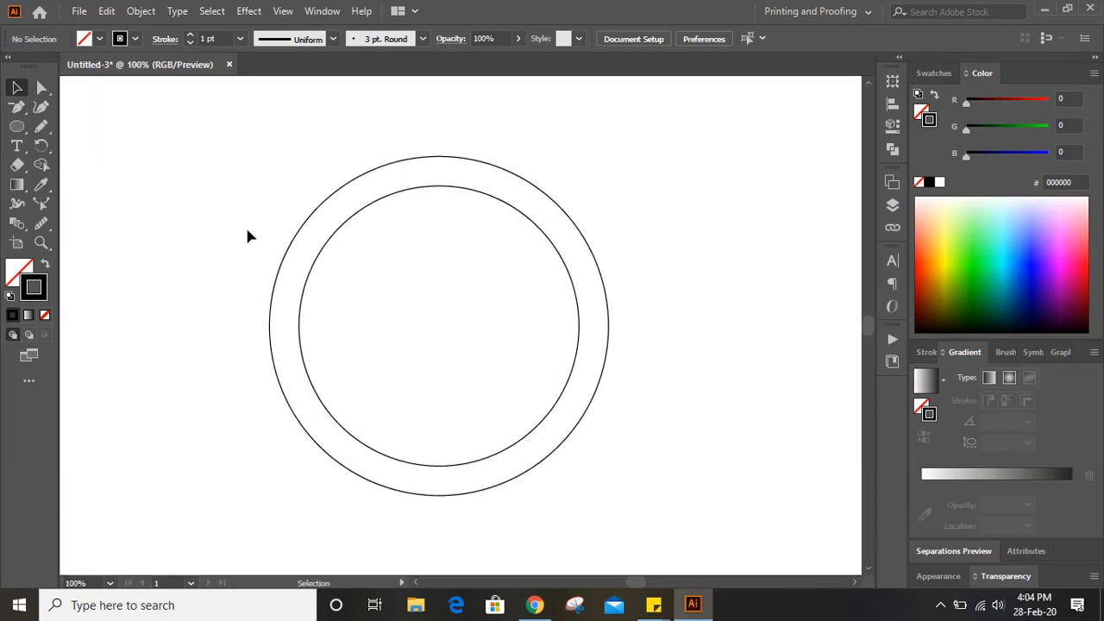
{"action": "left_click_drag", "start_coordinate": [19, 108], "coordinate": [81, 107]}
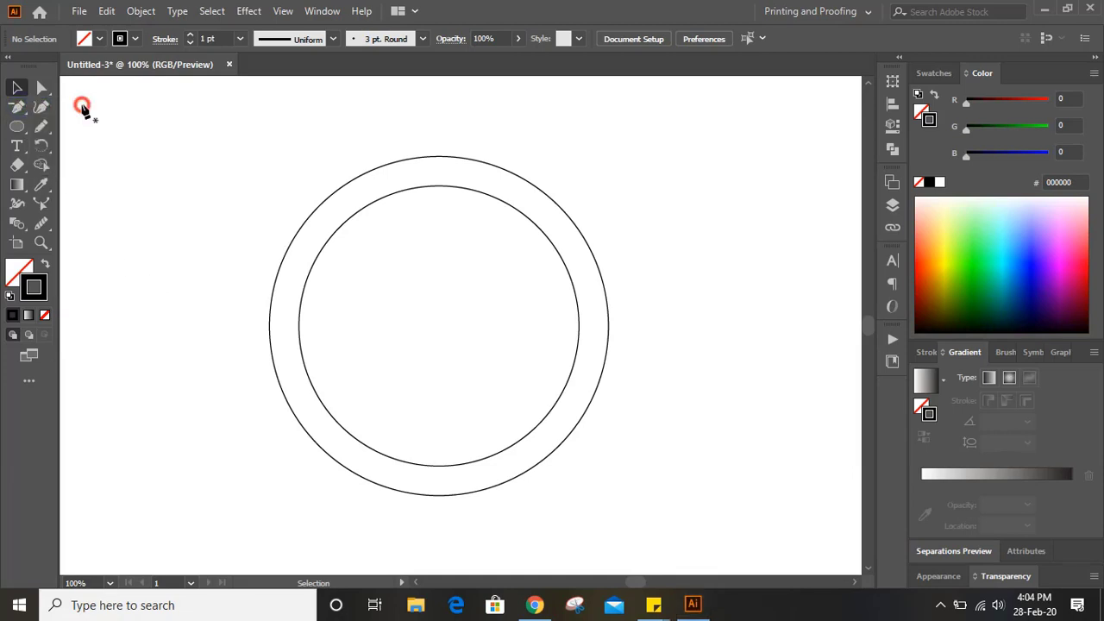
{"action": "left_click", "coordinate": [379, 358]}
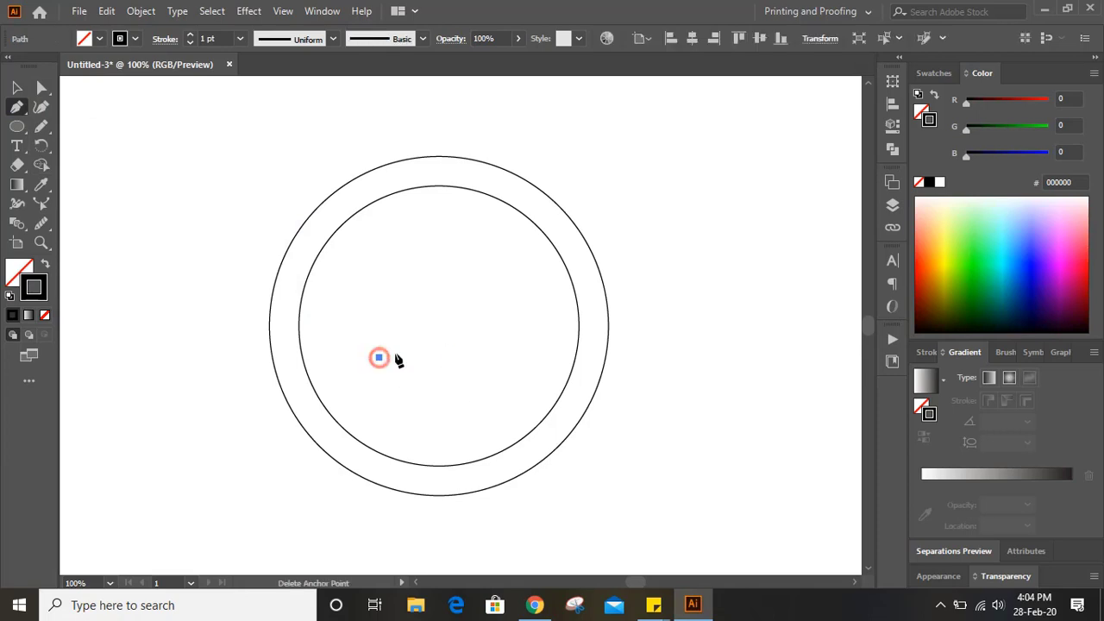
{"action": "left_click_drag", "start_coordinate": [500, 383], "coordinate": [545, 422]}
{"action": "mouse_move", "coordinate": [623, 356]}
{"action": "left_mouse_down"}
{"action": "mouse_move", "coordinate": [630, 375]}
{"action": "mouse_move", "coordinate": [627, 366]}
{"action": "left_mouse_up"}
{"action": "left_click", "coordinate": [16, 88]}
{"action": "left_click", "coordinate": [198, 216]}
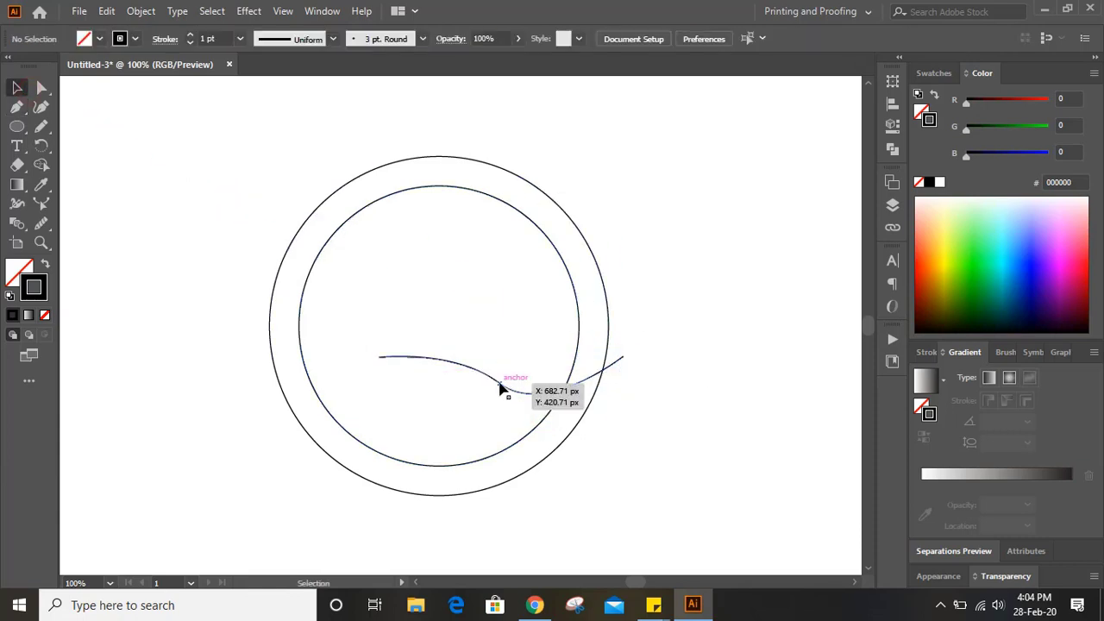
Smooth the wavy curve around its middle anchor with the Smooth tool
{"action": "left_click", "coordinate": [499, 385]}
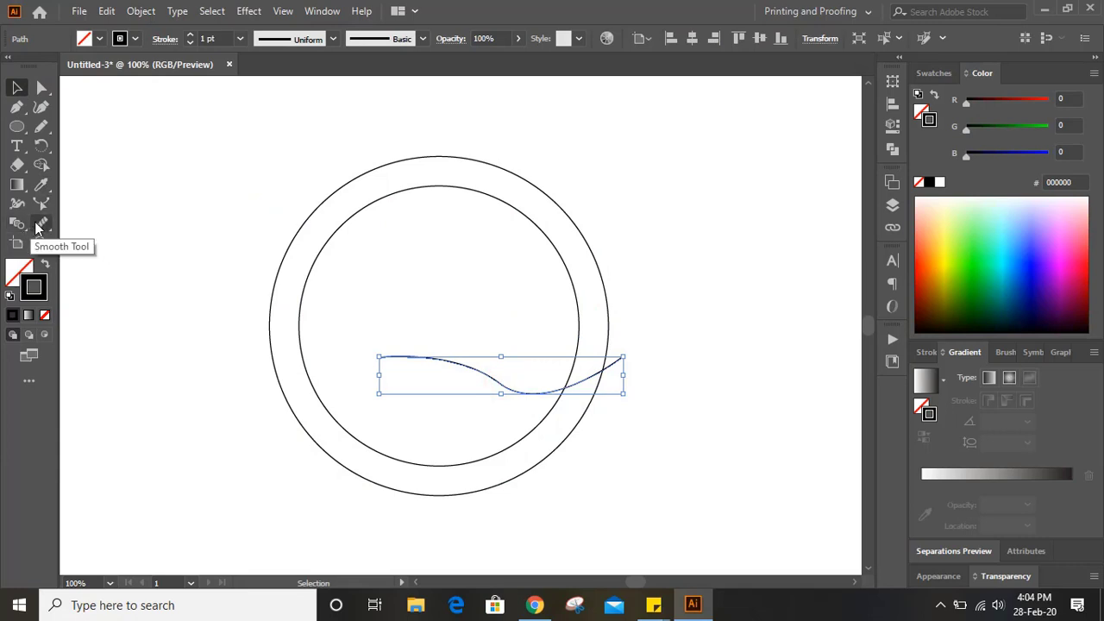
{"action": "left_click", "coordinate": [41, 223]}
{"action": "mouse_move", "coordinate": [496, 380]}
{"action": "left_mouse_down"}
{"action": "mouse_move", "coordinate": [560, 396]}
{"action": "mouse_move", "coordinate": [433, 359]}
{"action": "mouse_move", "coordinate": [503, 384]}
{"action": "mouse_move", "coordinate": [578, 385]}
{"action": "left_mouse_up"}
{"action": "left_click", "coordinate": [17, 87]}
{"action": "left_click", "coordinate": [173, 167]}
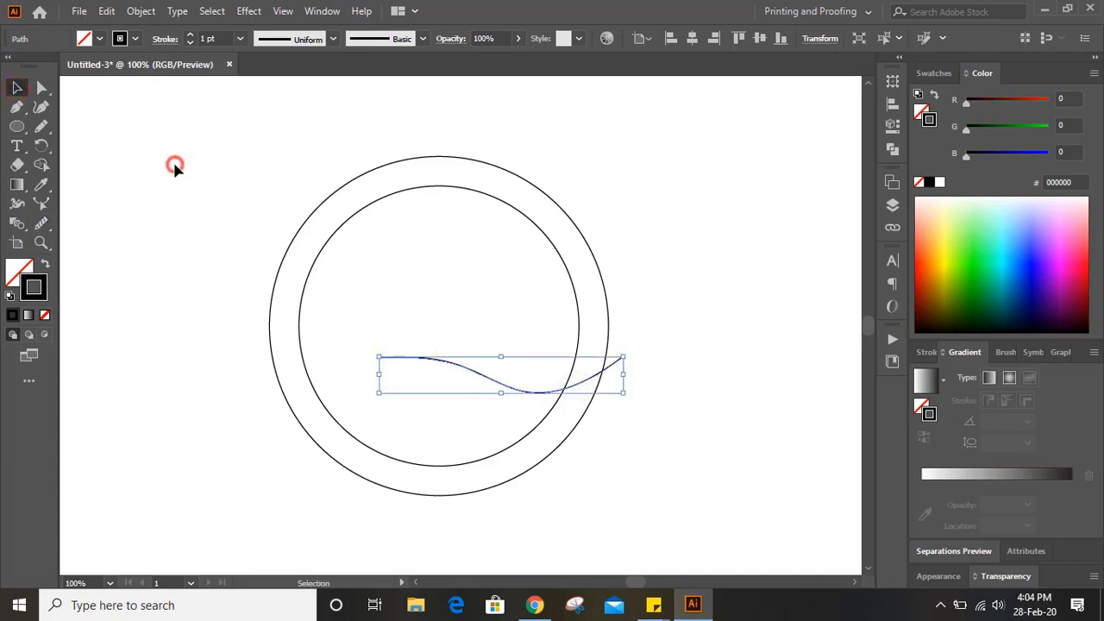
Continue the path from the wave's left end with a second, lower curve ending beside its right end
{"action": "left_click", "coordinate": [16, 106]}
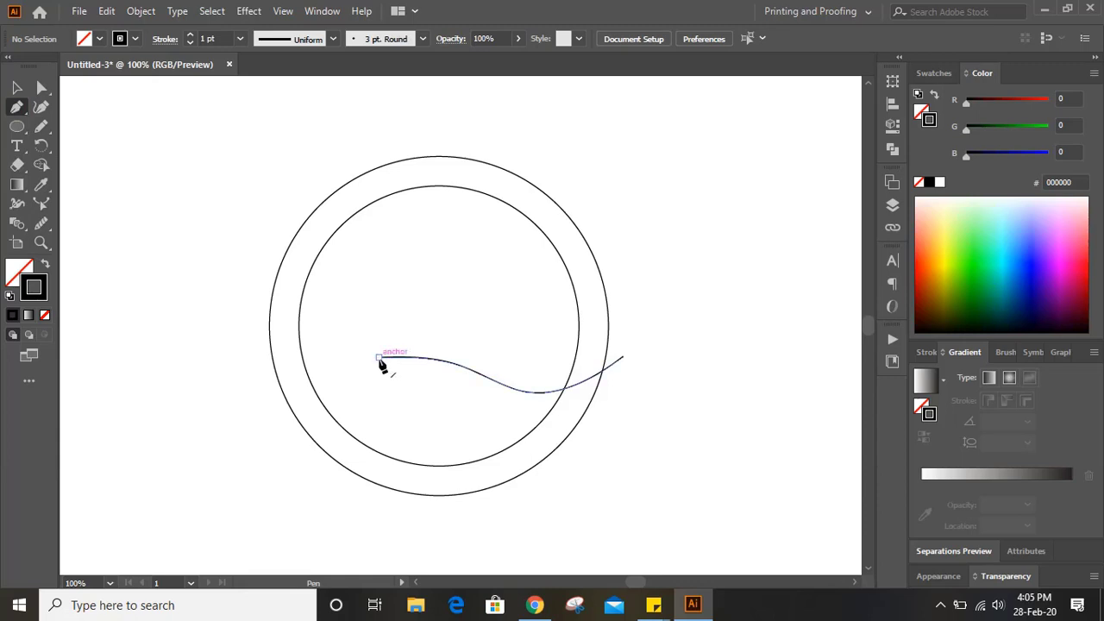
{"action": "left_click_drag", "start_coordinate": [378, 357], "coordinate": [130, 146]}
{"action": "key", "text": "v"}
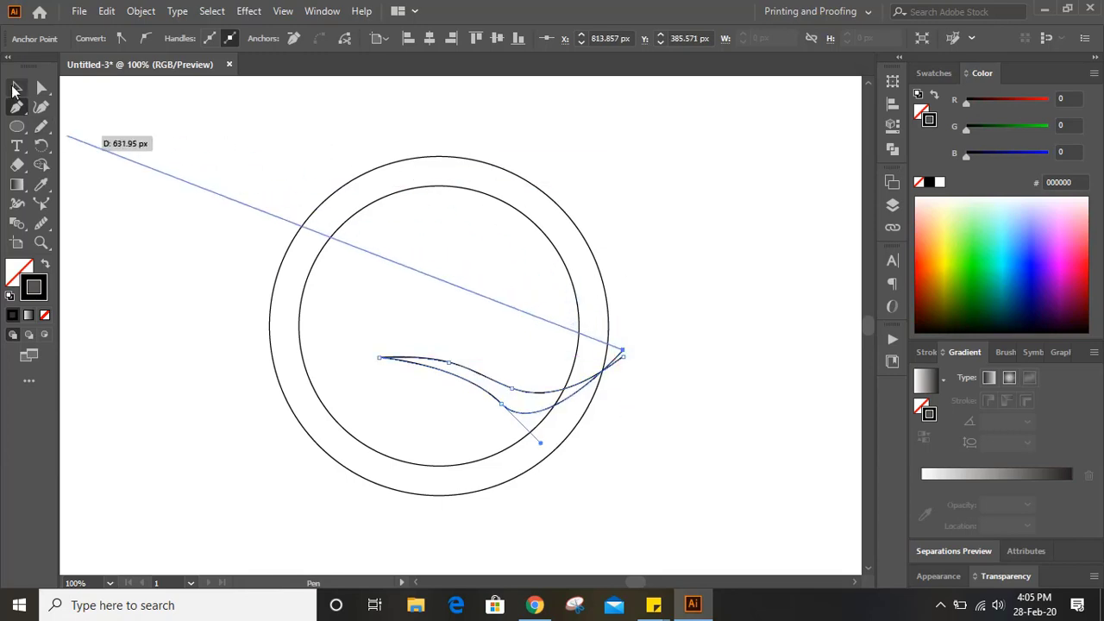
{"action": "left_click", "coordinate": [181, 145]}
Smooth the bend in the wave's lower curve with the Smooth tool
{"action": "scroll", "coordinate": [259, 285], "scroll_direction": "down", "scroll_amount": 3}
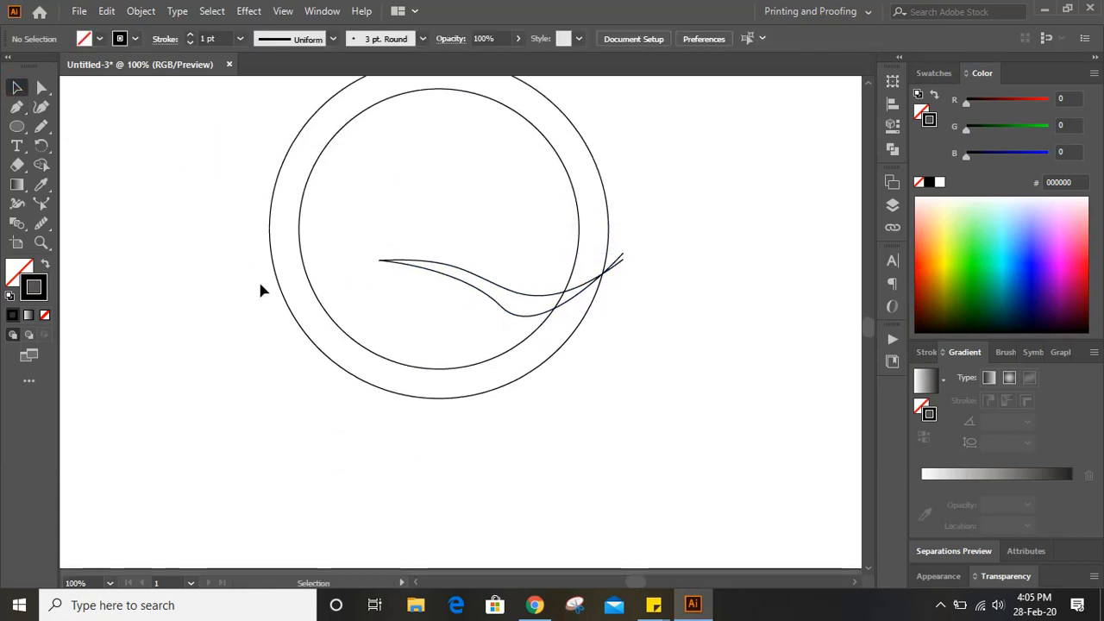
{"action": "left_click", "coordinate": [493, 299]}
{"action": "key", "text": "ctrl+plus"}
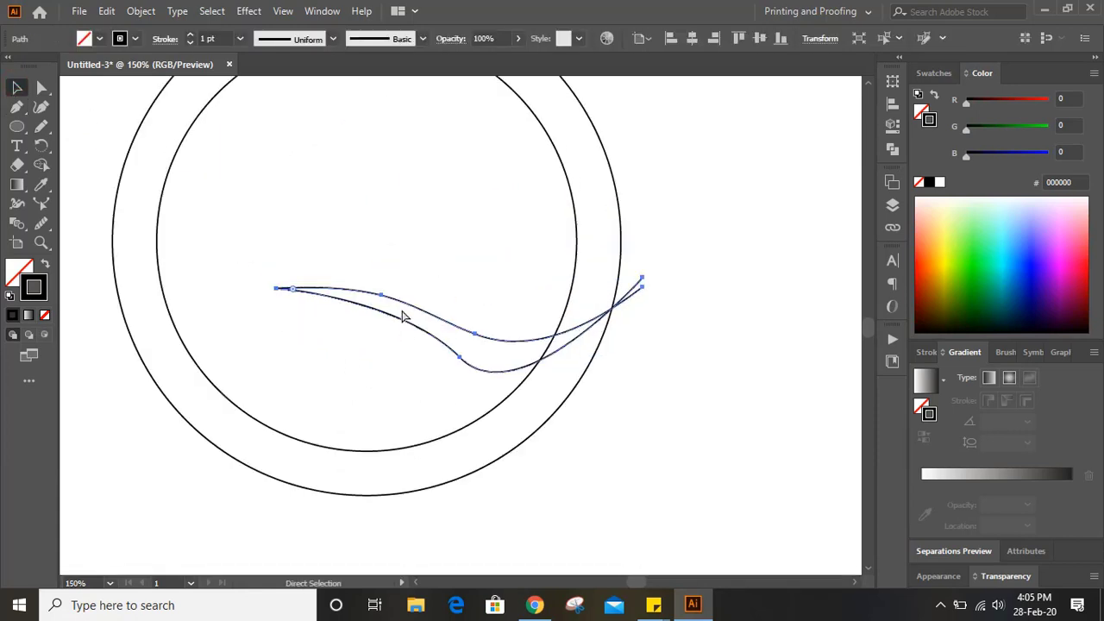
{"action": "key", "text": "ctrl+plus"}
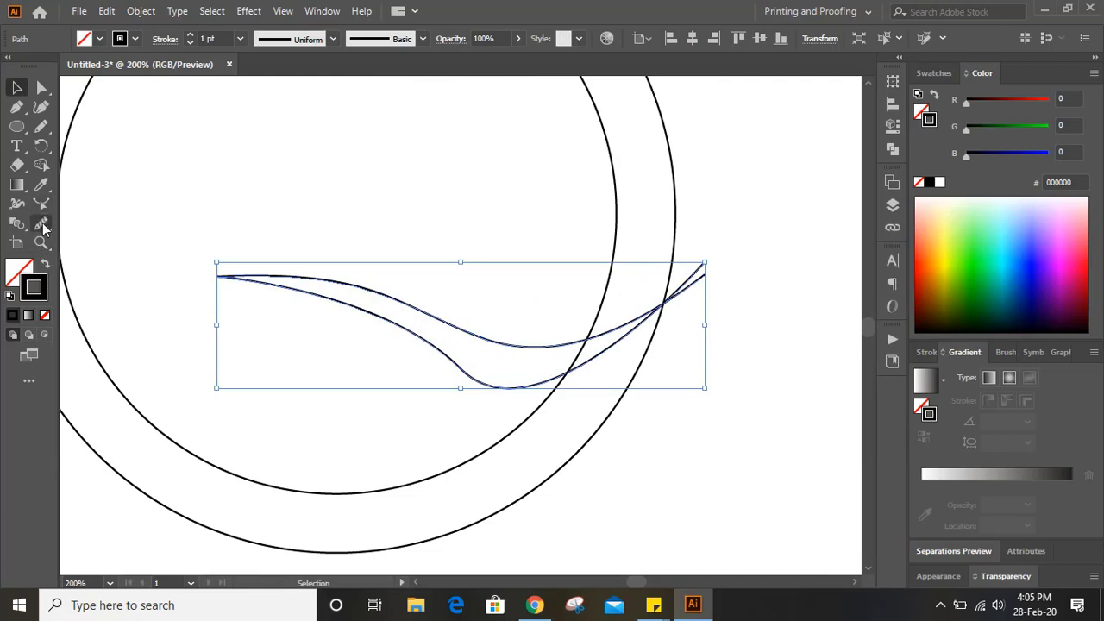
{"action": "left_click", "coordinate": [41, 223]}
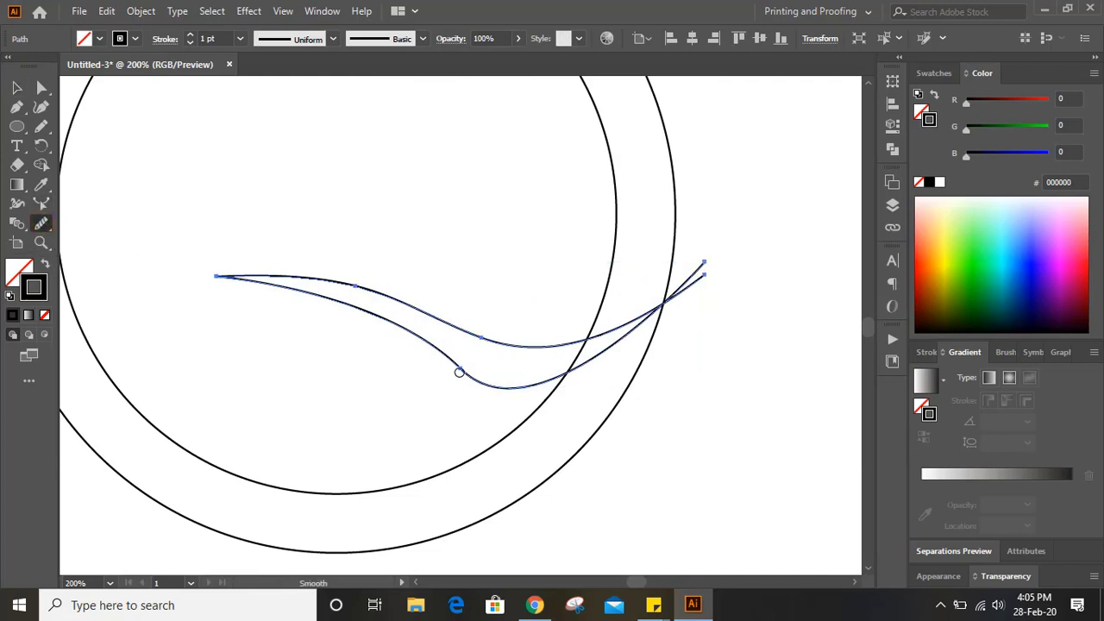
{"action": "mouse_move", "coordinate": [459, 372]}
{"action": "left_mouse_down"}
{"action": "mouse_move", "coordinate": [519, 394]}
{"action": "mouse_move", "coordinate": [440, 356]}
{"action": "mouse_move", "coordinate": [481, 377]}
{"action": "mouse_move", "coordinate": [571, 377]}
{"action": "mouse_move", "coordinate": [529, 389]}
{"action": "mouse_move", "coordinate": [477, 378]}
{"action": "mouse_move", "coordinate": [609, 367]}
{"action": "mouse_move", "coordinate": [384, 361]}
{"action": "mouse_move", "coordinate": [610, 366]}
{"action": "mouse_move", "coordinate": [445, 326]}
{"action": "mouse_move", "coordinate": [427, 343]}
{"action": "mouse_move", "coordinate": [460, 356]}
{"action": "left_mouse_up"}
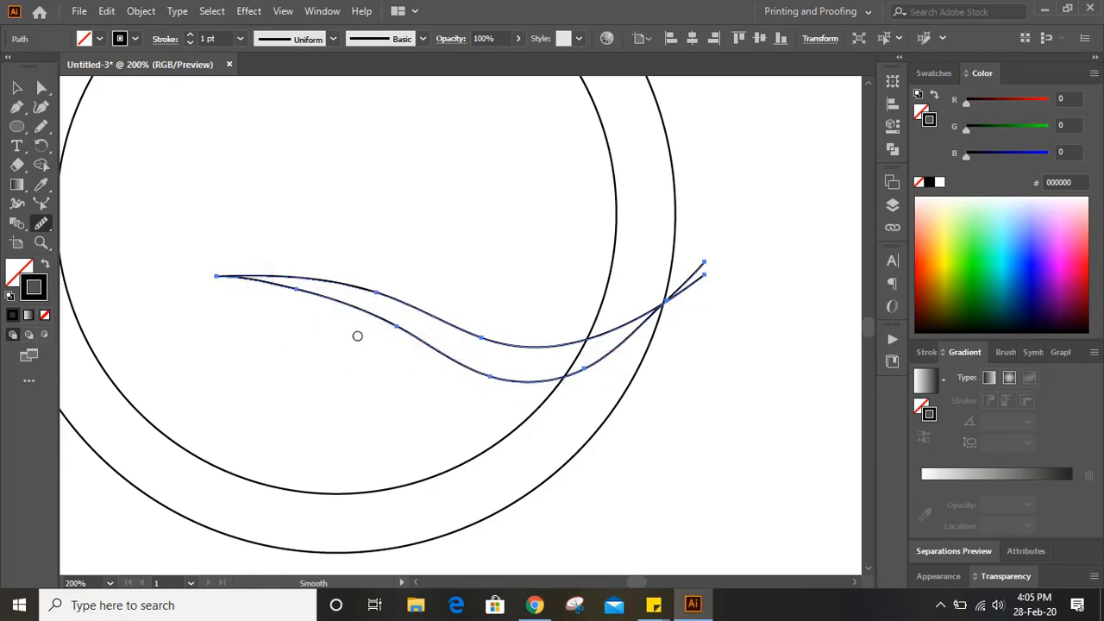
{"action": "left_click", "coordinate": [15, 88]}
{"action": "left_click", "coordinate": [699, 385]}
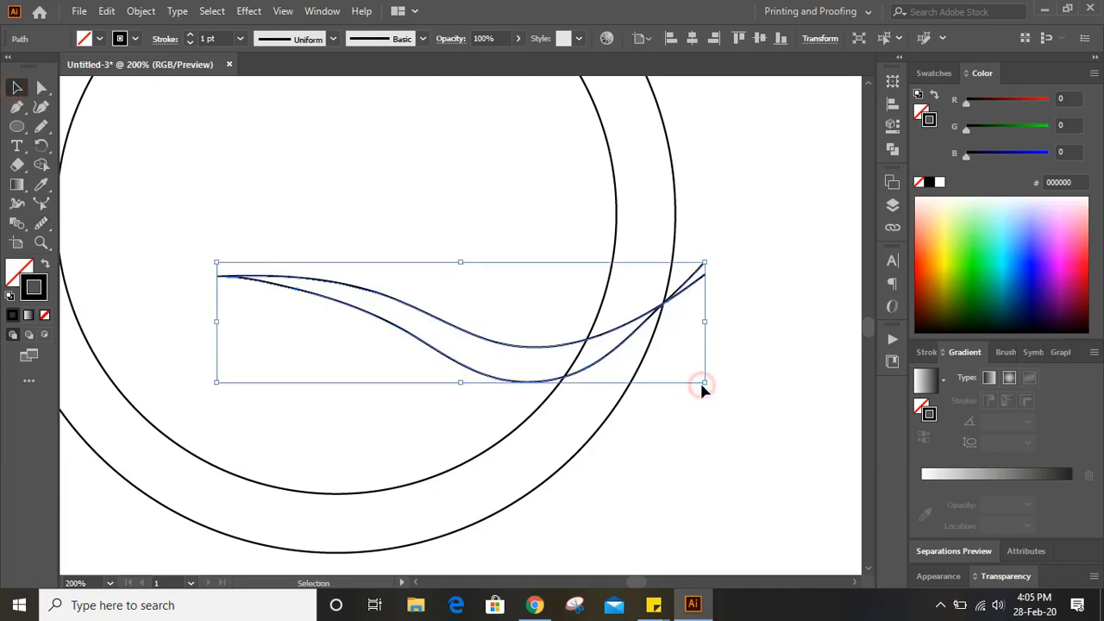
{"action": "left_click", "coordinate": [690, 448]}
Draw the upper edge of a second wave below the first, ending on the outer circle's lower-right edge
{"action": "scroll", "coordinate": [678, 431], "scroll_direction": "down", "scroll_amount": 2}
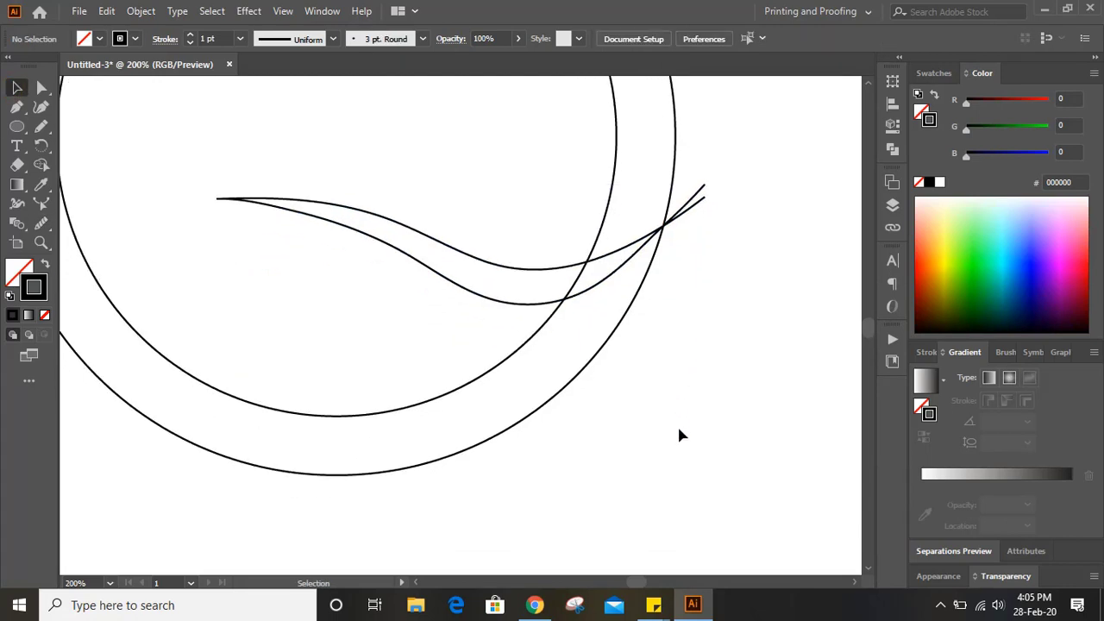
{"action": "scroll", "coordinate": [677, 414], "scroll_direction": "down", "scroll_amount": 1}
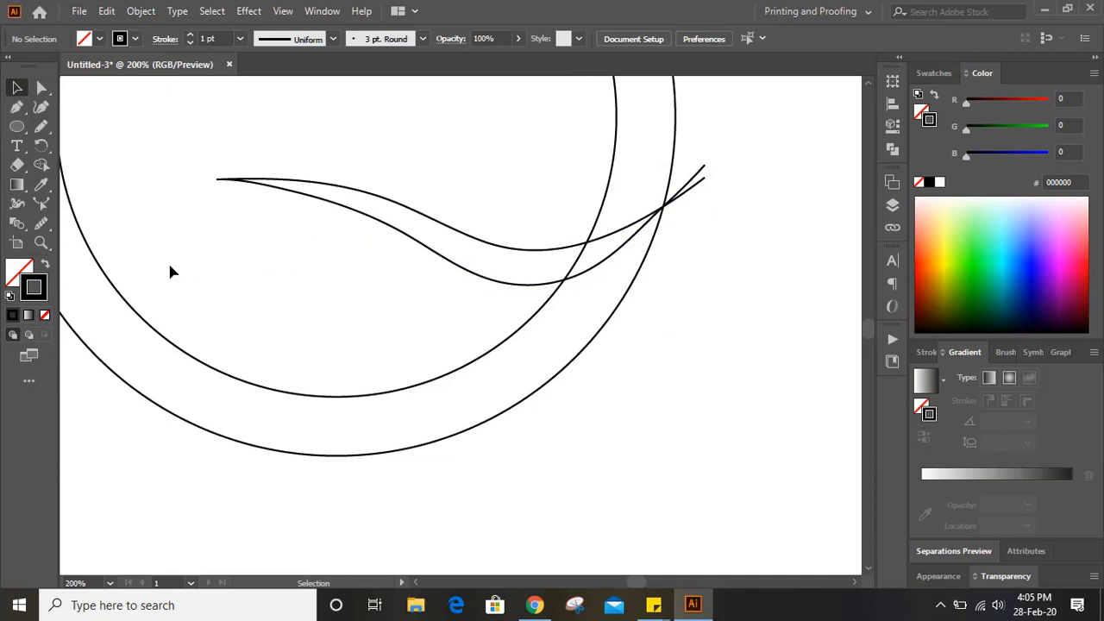
{"action": "left_click", "coordinate": [16, 107]}
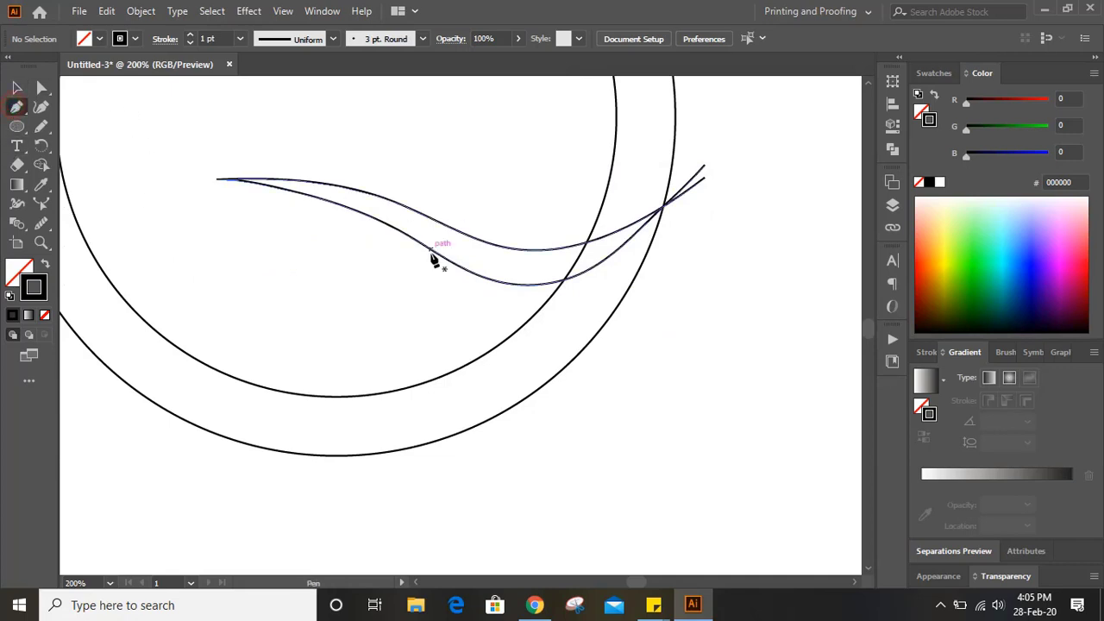
{"action": "left_click", "coordinate": [190, 184]}
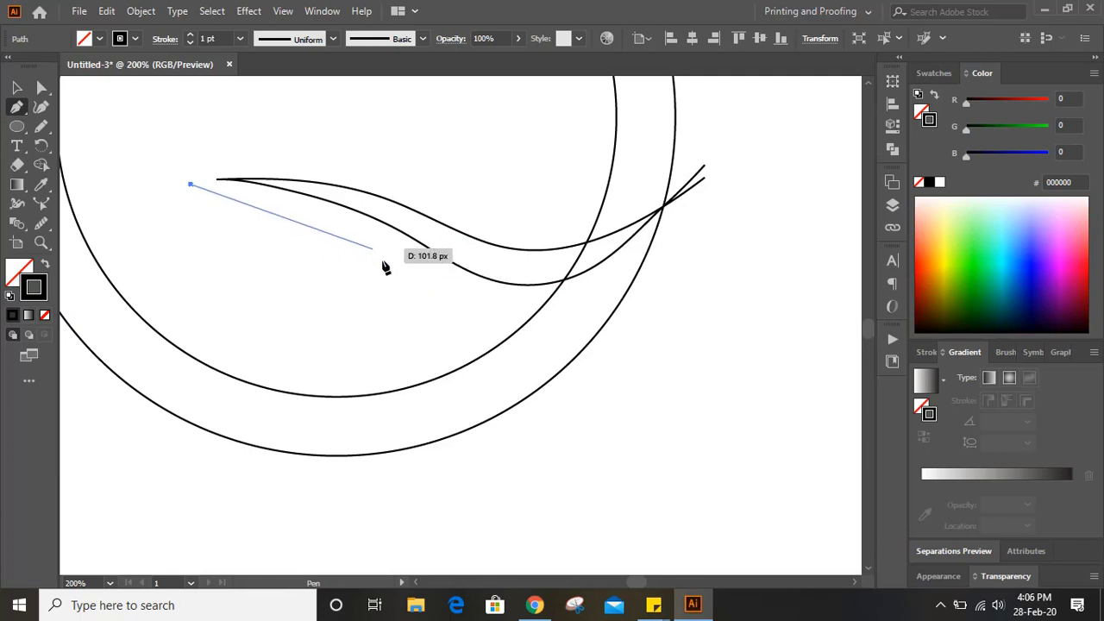
{"action": "left_click_drag", "start_coordinate": [385, 265], "coordinate": [473, 333]}
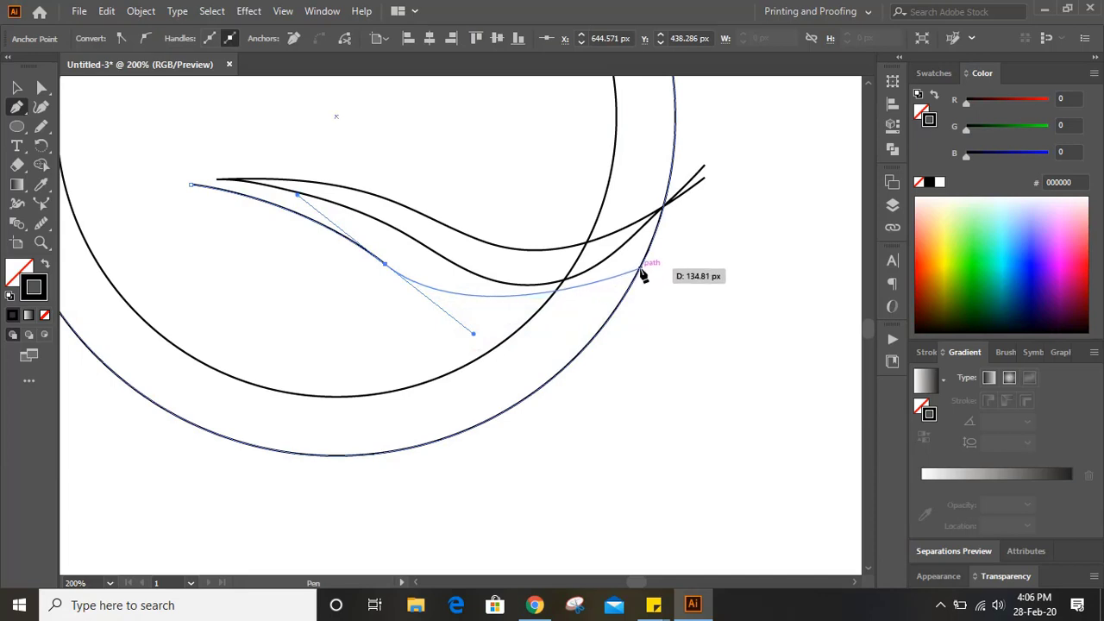
{"action": "left_click_drag", "start_coordinate": [641, 264], "coordinate": [731, 172]}
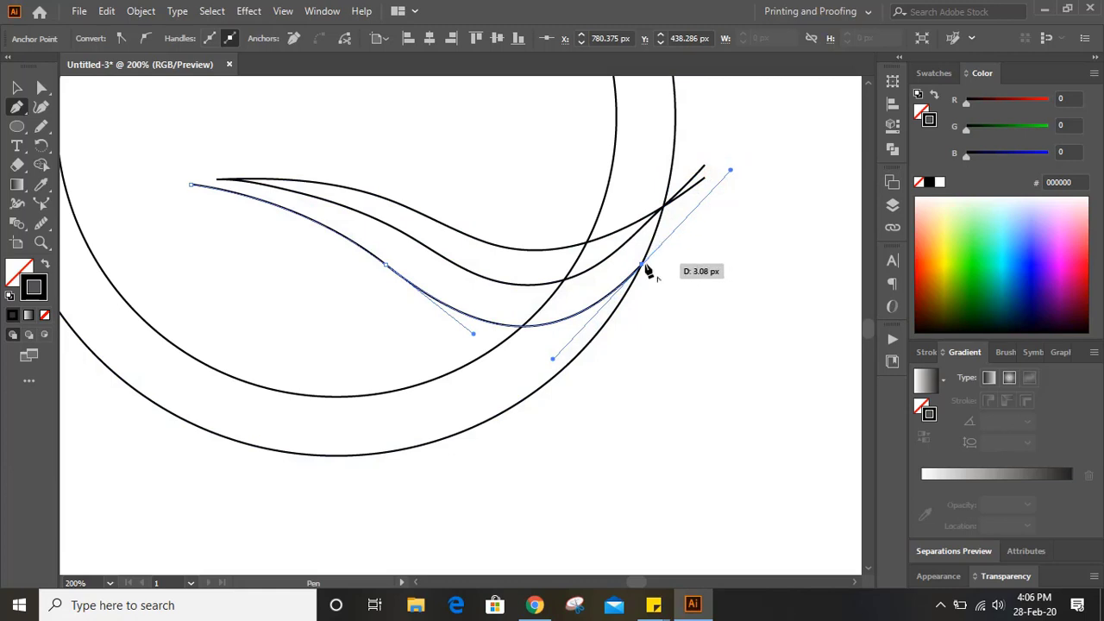
Close the second wave with a lower curve running from its right tip back to its left starting point
{"action": "left_click_drag", "start_coordinate": [643, 267], "coordinate": [247, 217]}
{"action": "left_click_drag", "start_coordinate": [193, 183], "coordinate": [215, 136]}
{"action": "left_click_drag", "start_coordinate": [483, 262], "coordinate": [592, 329]}
{"action": "left_click_drag", "start_coordinate": [423, 214], "coordinate": [228, 140]}
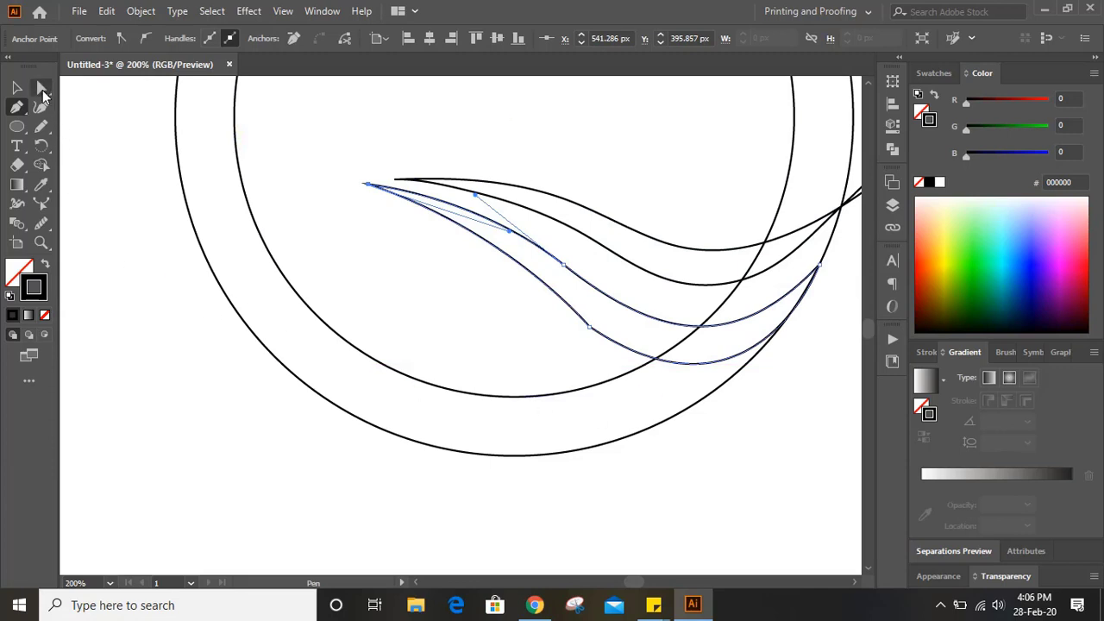
Round the middle anchor on the second wave's lower edge to a corner radius of about 101 px
{"action": "left_click", "coordinate": [43, 89]}
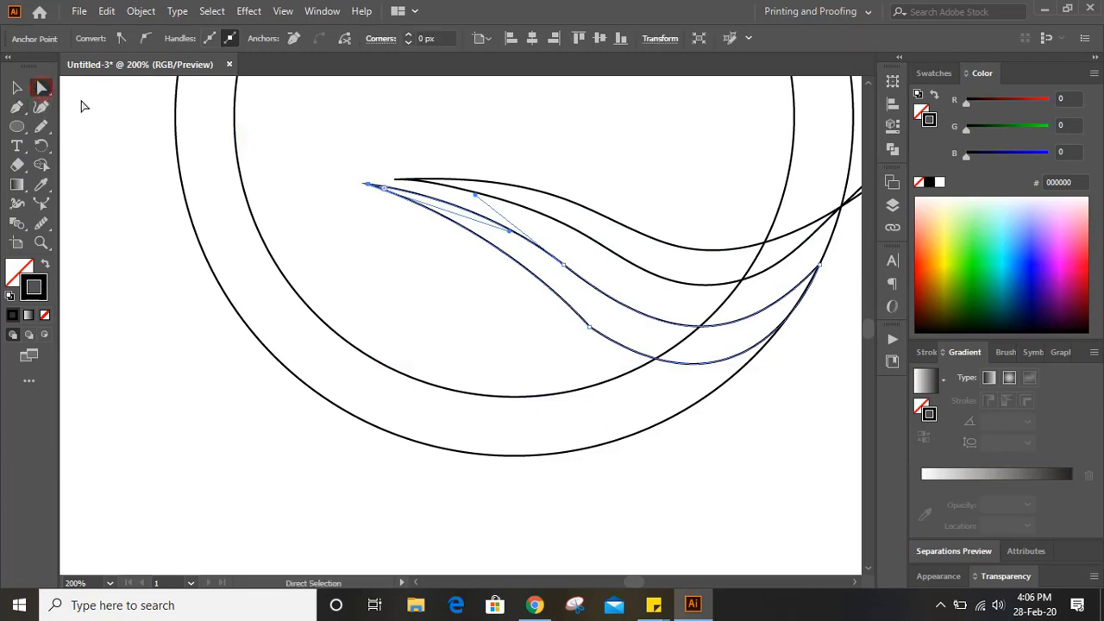
{"action": "left_click", "coordinate": [591, 329]}
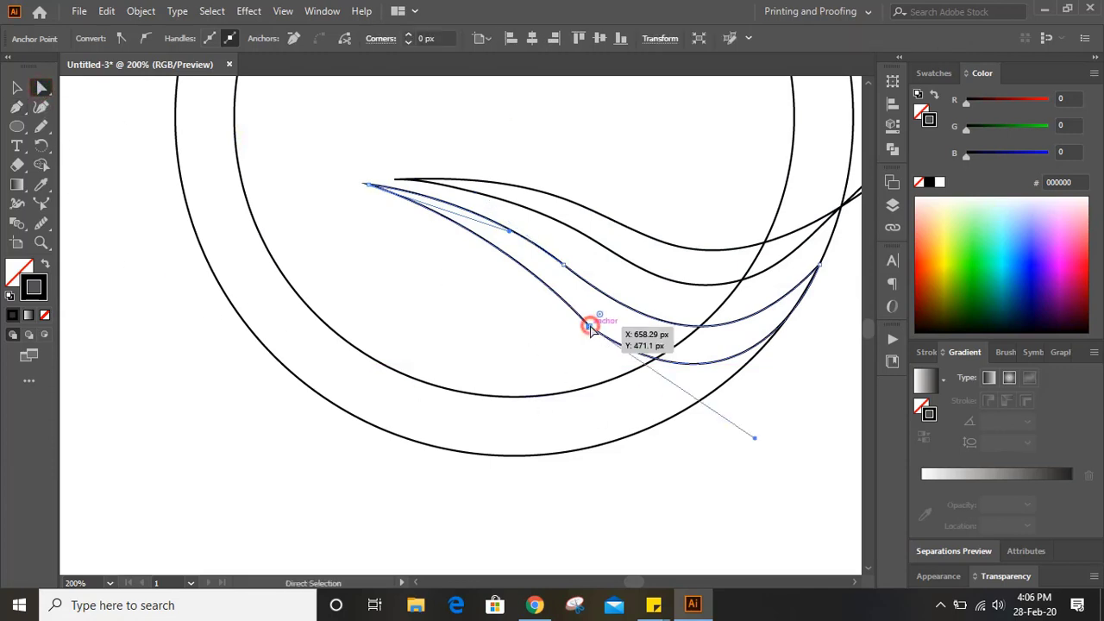
{"action": "left_click_drag", "start_coordinate": [600, 315], "coordinate": [712, 115]}
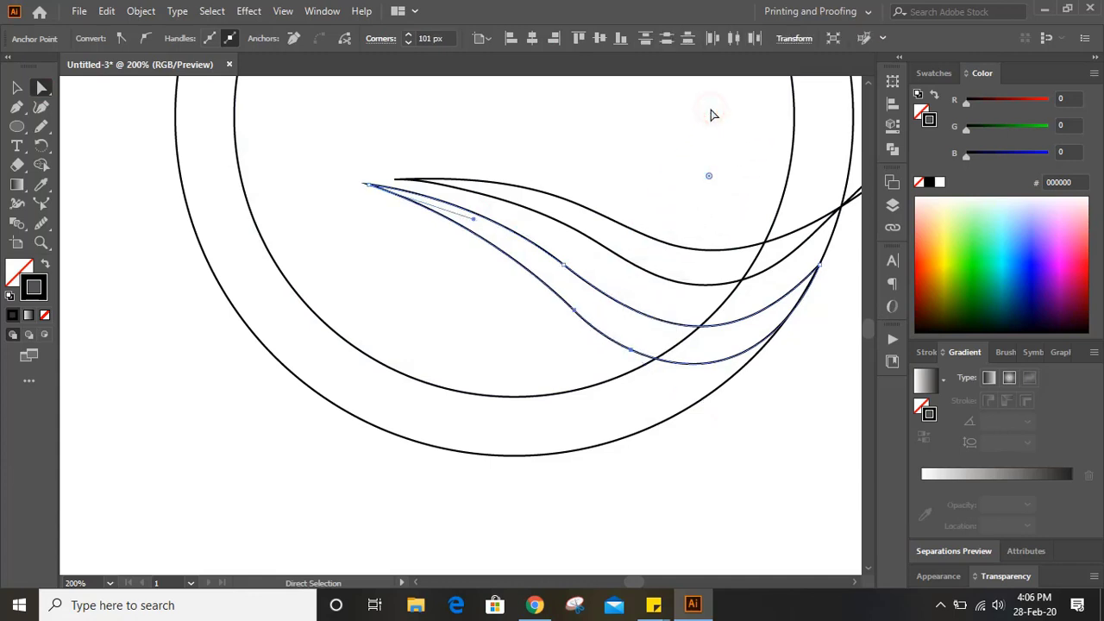
{"action": "left_click", "coordinate": [17, 87]}
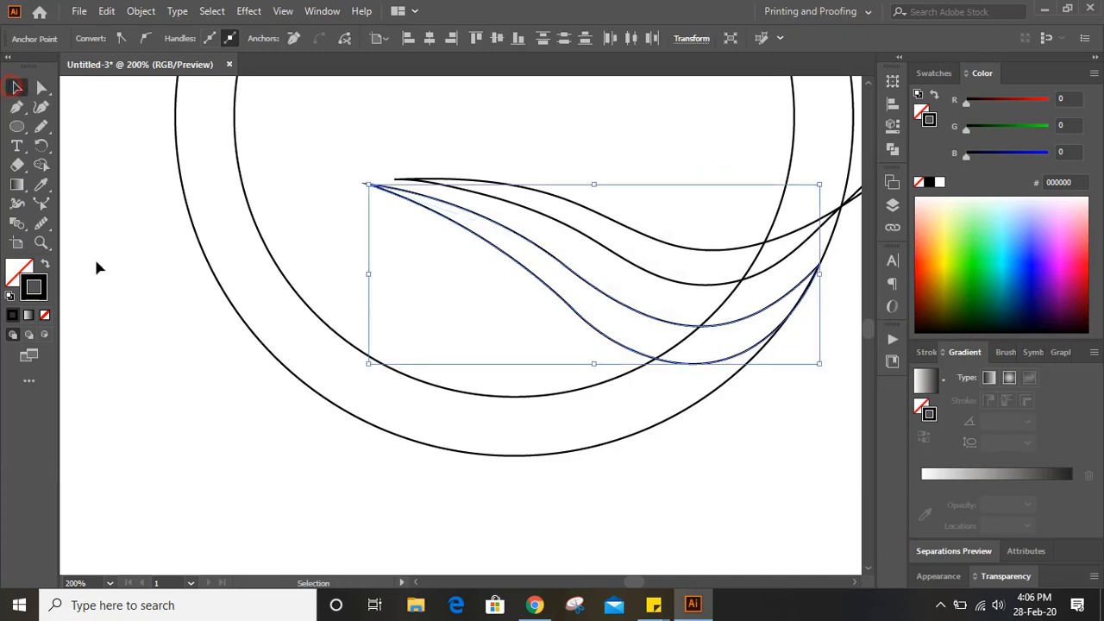
Smooth the bends in the second wave's lower and upper curves with the Smooth tool
{"action": "left_click", "coordinate": [123, 331]}
{"action": "scroll", "coordinate": [184, 371], "scroll_direction": "up", "scroll_amount": 3}
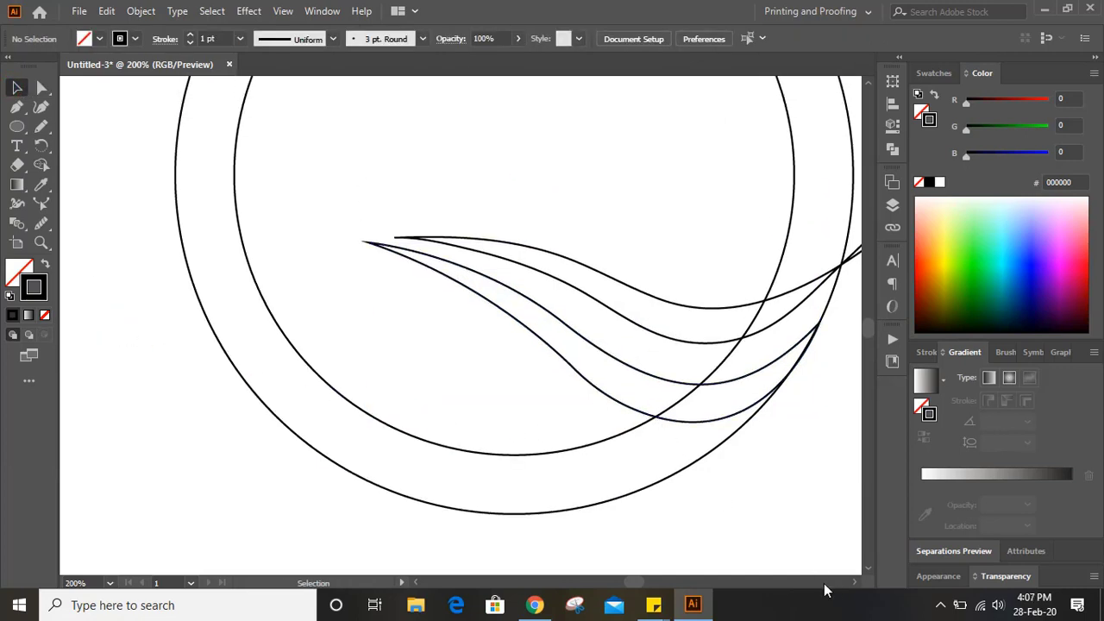
{"action": "left_click", "coordinate": [851, 584]}
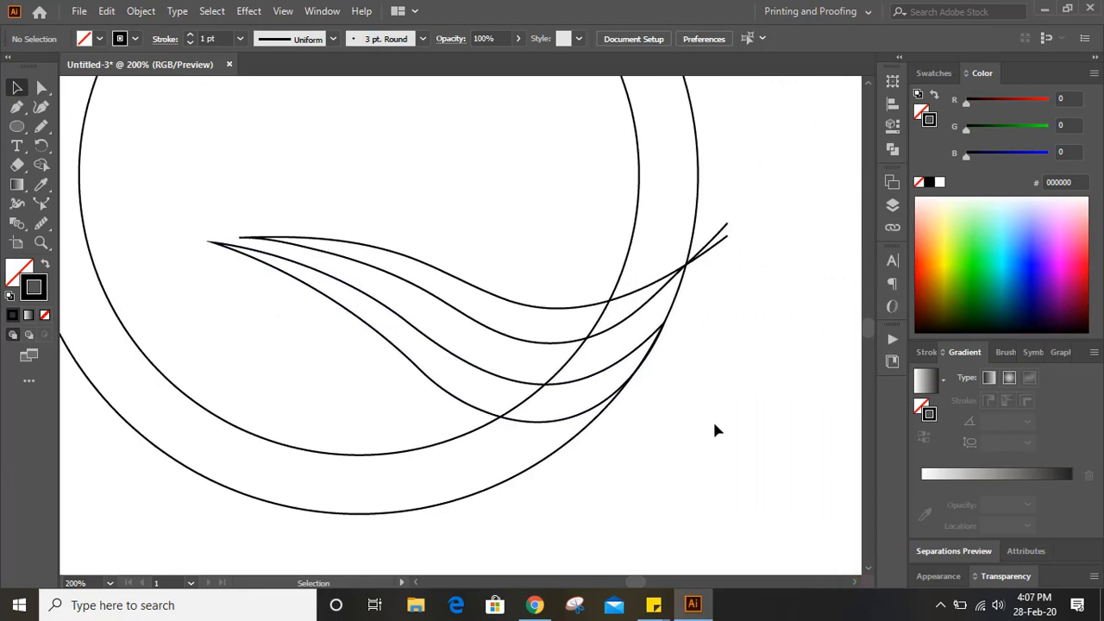
{"action": "key", "text": "ctrl+plus"}
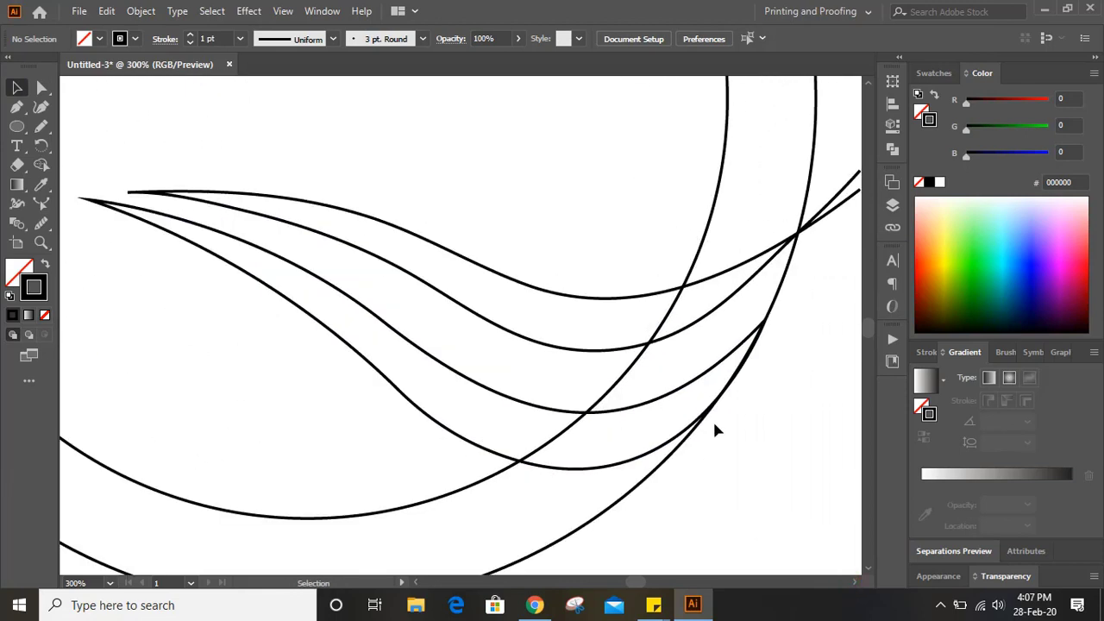
{"action": "left_click", "coordinate": [438, 424]}
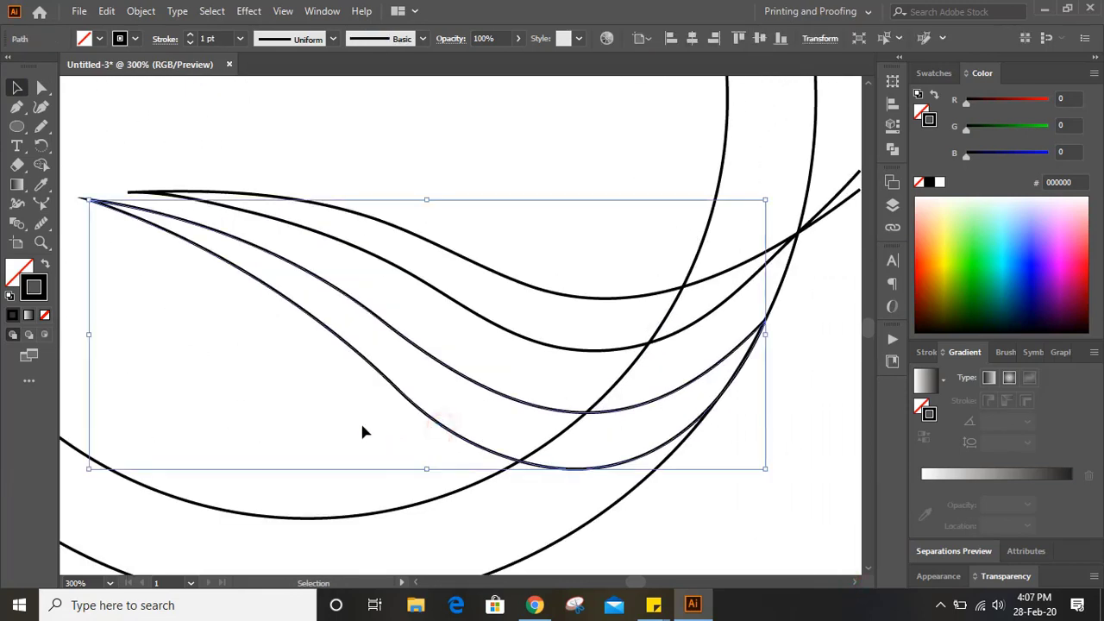
{"action": "left_click", "coordinate": [43, 224]}
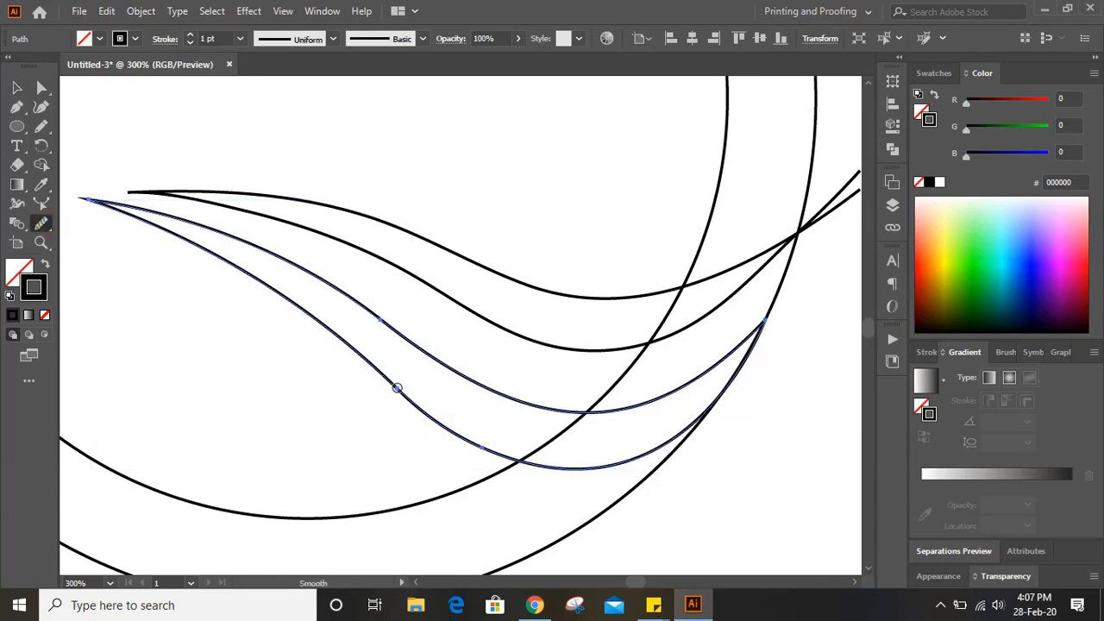
{"action": "left_click_drag", "start_coordinate": [397, 387], "coordinate": [502, 452]}
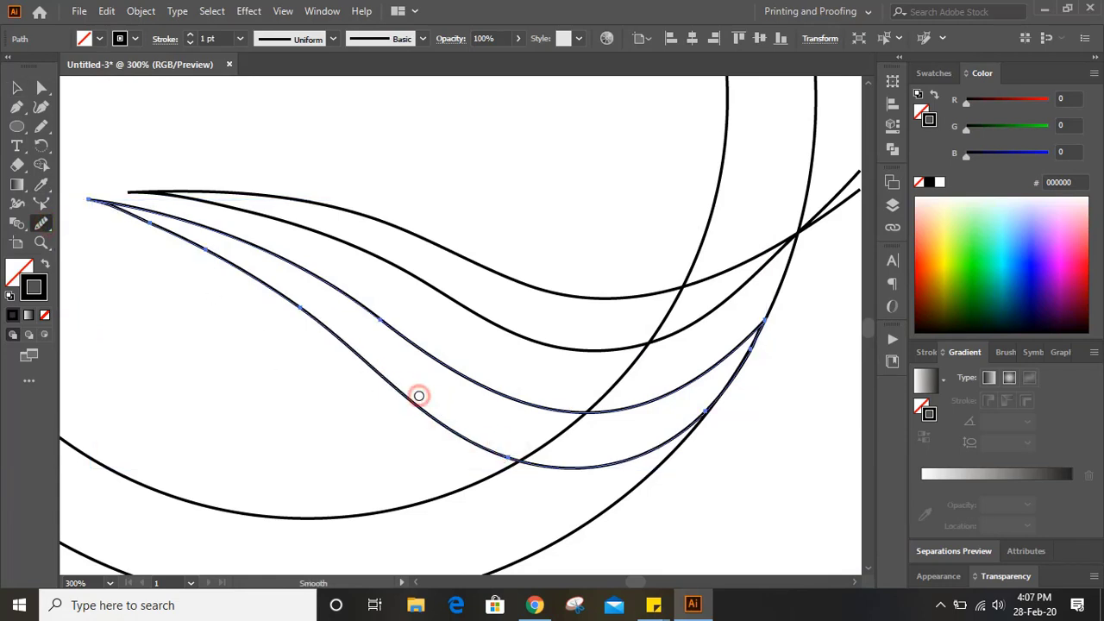
{"action": "mouse_move", "coordinate": [428, 378]}
{"action": "left_mouse_down"}
{"action": "mouse_move", "coordinate": [377, 313]}
{"action": "mouse_move", "coordinate": [264, 239]}
{"action": "left_mouse_up"}
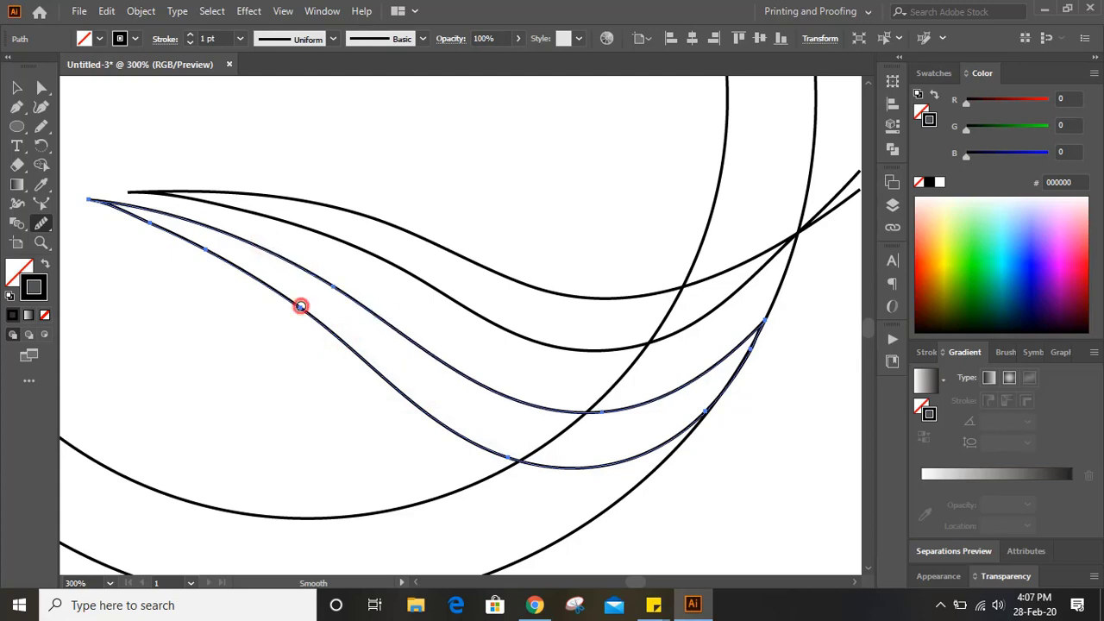
{"action": "left_click_drag", "start_coordinate": [300, 307], "coordinate": [421, 398]}
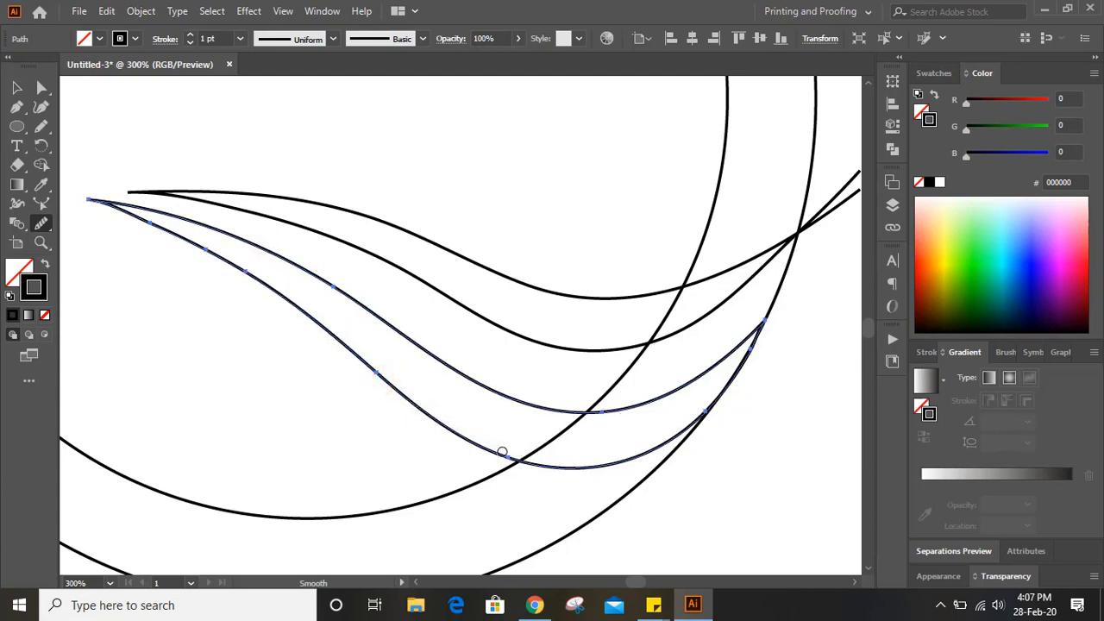
{"action": "left_click", "coordinate": [17, 87]}
{"action": "left_click", "coordinate": [296, 140]}
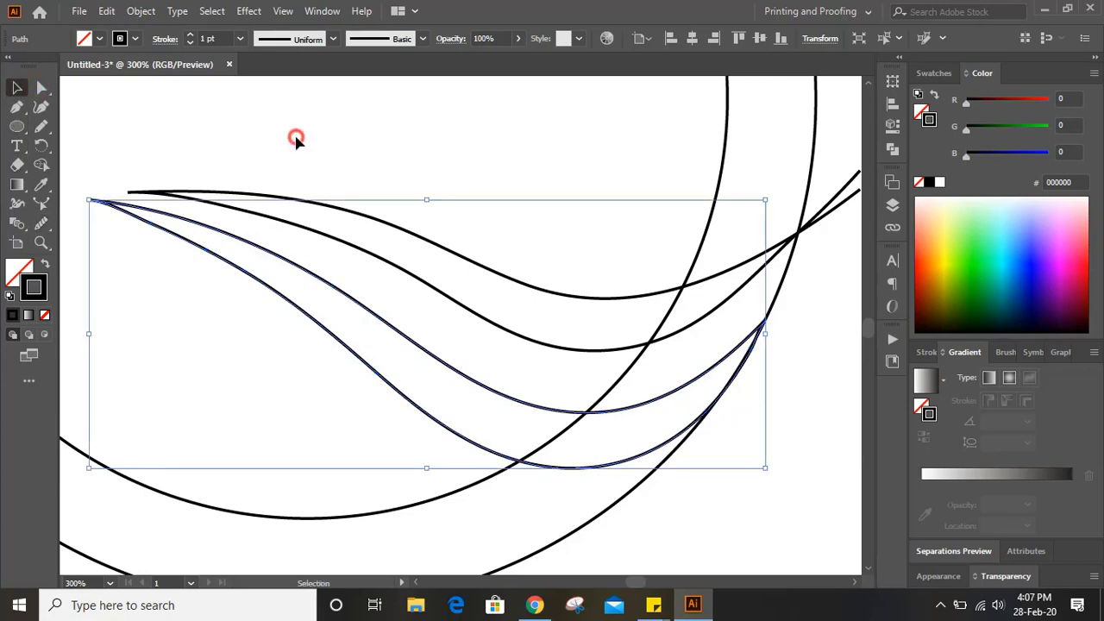
Draw the upper edge of a third wave below the second with the Pen tool, ending just outside the outer circle's lower-right edge
{"action": "key", "text": "ctrl+1"}
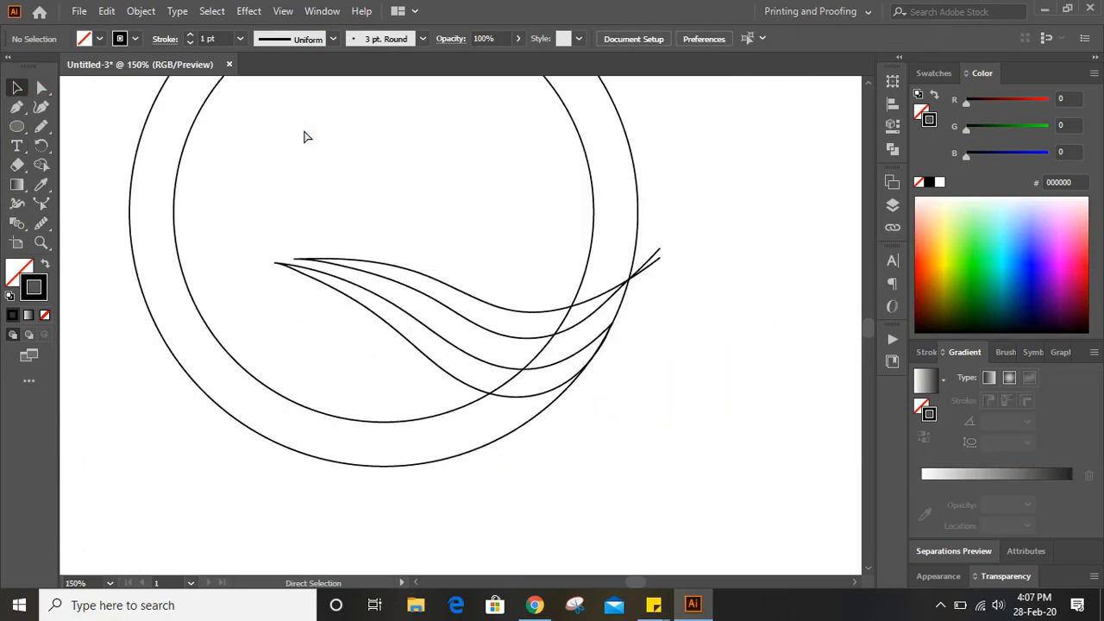
{"action": "scroll", "coordinate": [632, 376], "scroll_direction": "up", "scroll_amount": 2}
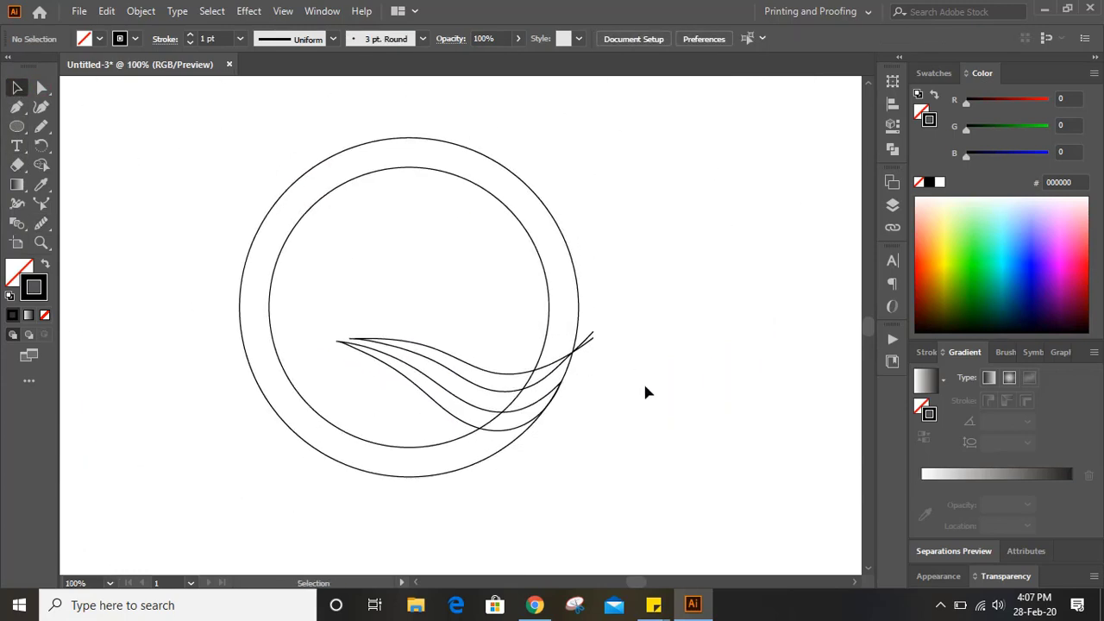
{"action": "scroll", "coordinate": [644, 386], "scroll_direction": "down", "scroll_amount": 1}
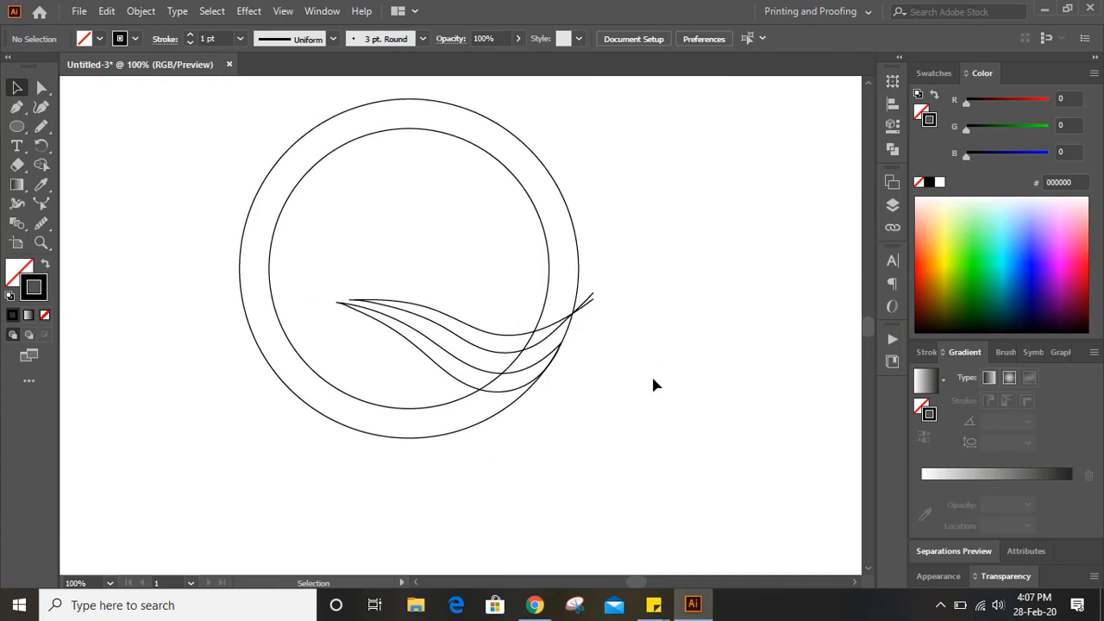
{"action": "left_click", "coordinate": [33, 105]}
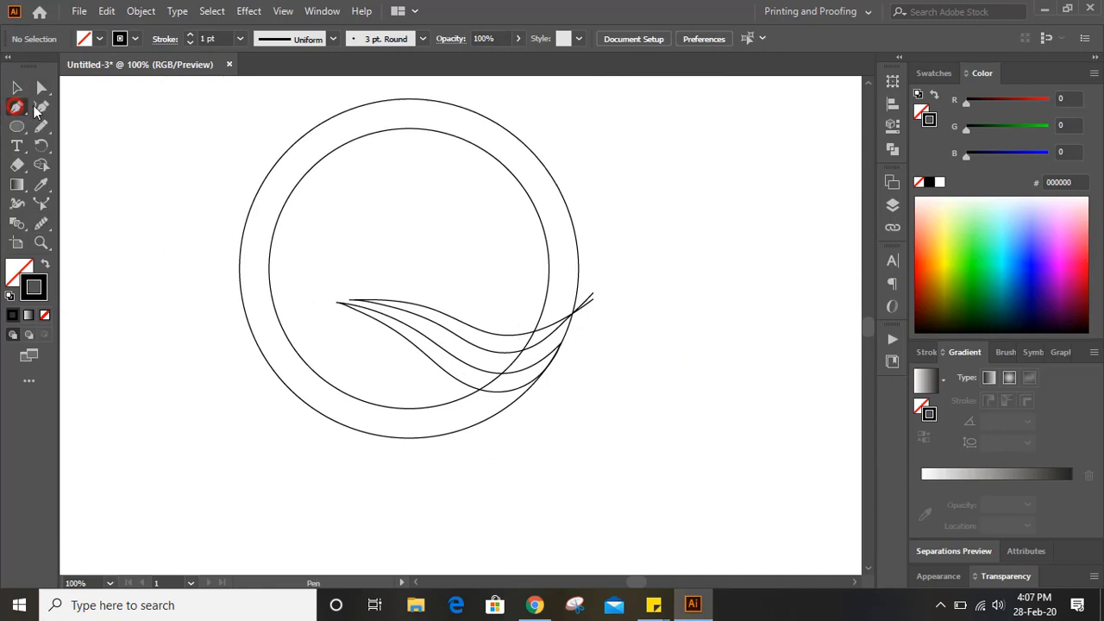
{"action": "left_click", "coordinate": [306, 306]}
{"action": "left_click_drag", "start_coordinate": [426, 380], "coordinate": [489, 451]}
{"action": "left_click_drag", "start_coordinate": [560, 393], "coordinate": [643, 414]}
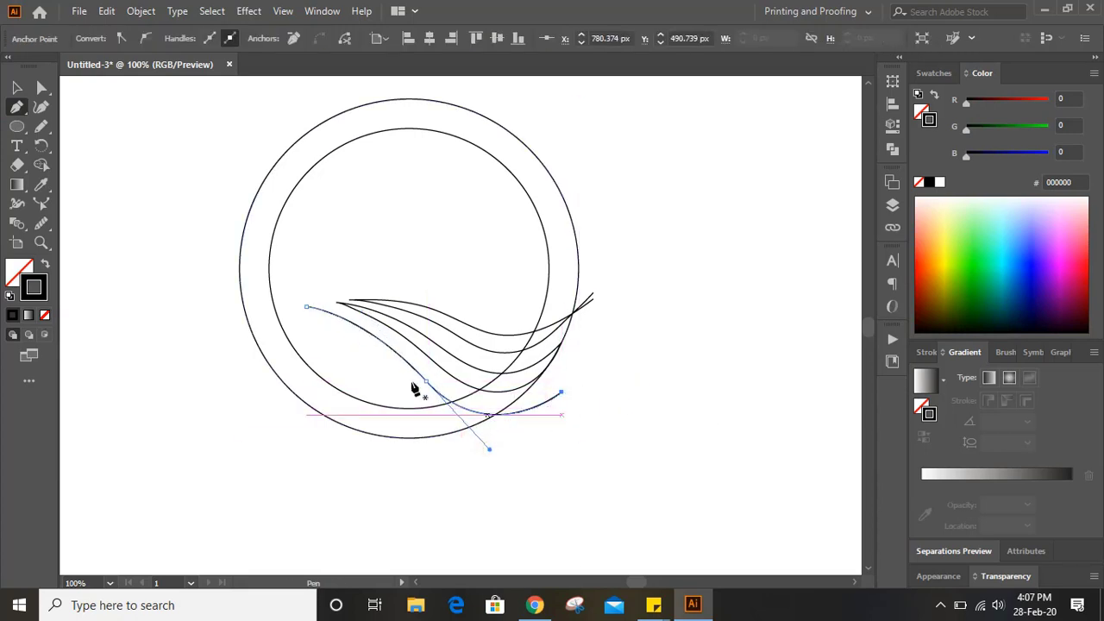
Draw the third wave's lower edge from its left starting point down and across to just outside the outer circle
{"action": "left_click_drag", "start_coordinate": [308, 307], "coordinate": [665, 350]}
{"action": "key", "text": "ctrl+plus"}
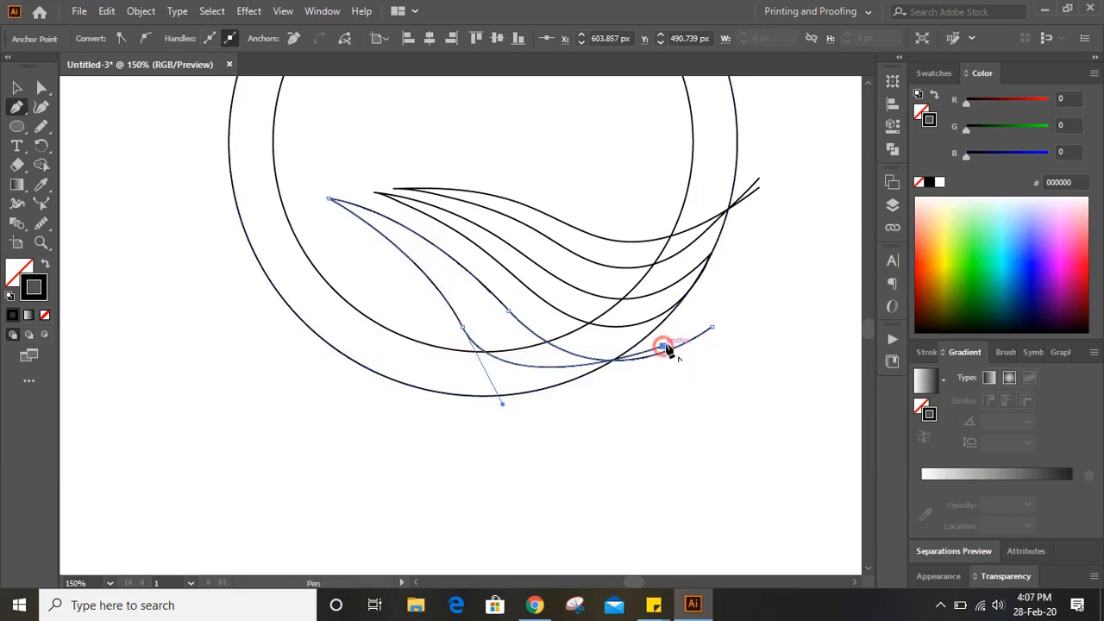
{"action": "left_click", "coordinate": [17, 88]}
{"action": "left_click", "coordinate": [231, 361]}
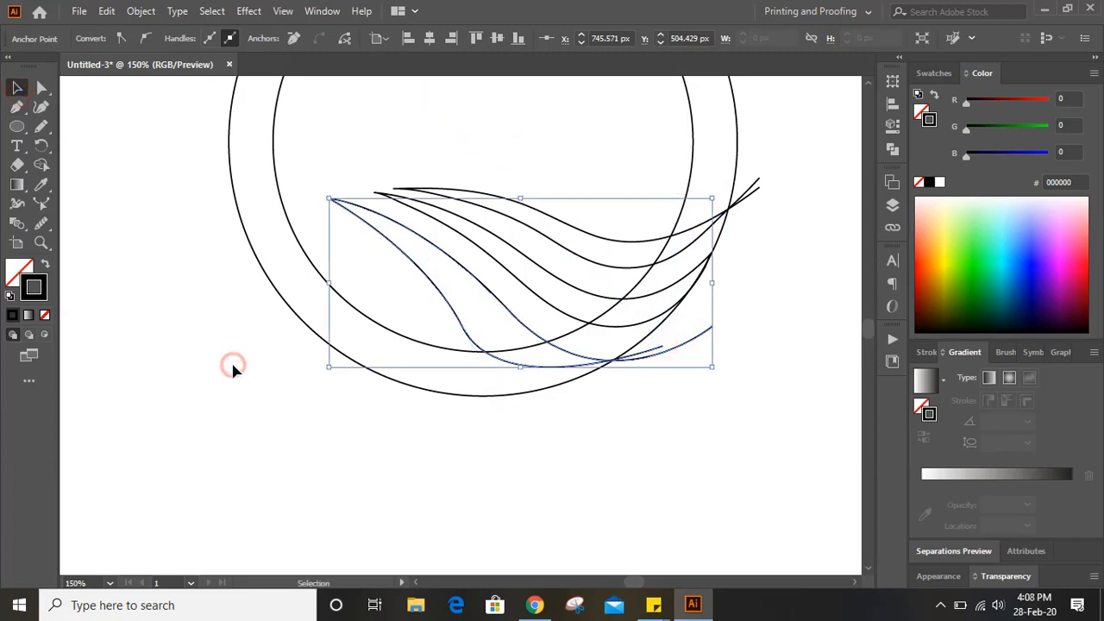
{"action": "scroll", "coordinate": [236, 367], "scroll_direction": "up", "scroll_amount": 2}
{"action": "scroll", "coordinate": [239, 380], "scroll_direction": "up", "scroll_amount": 1}
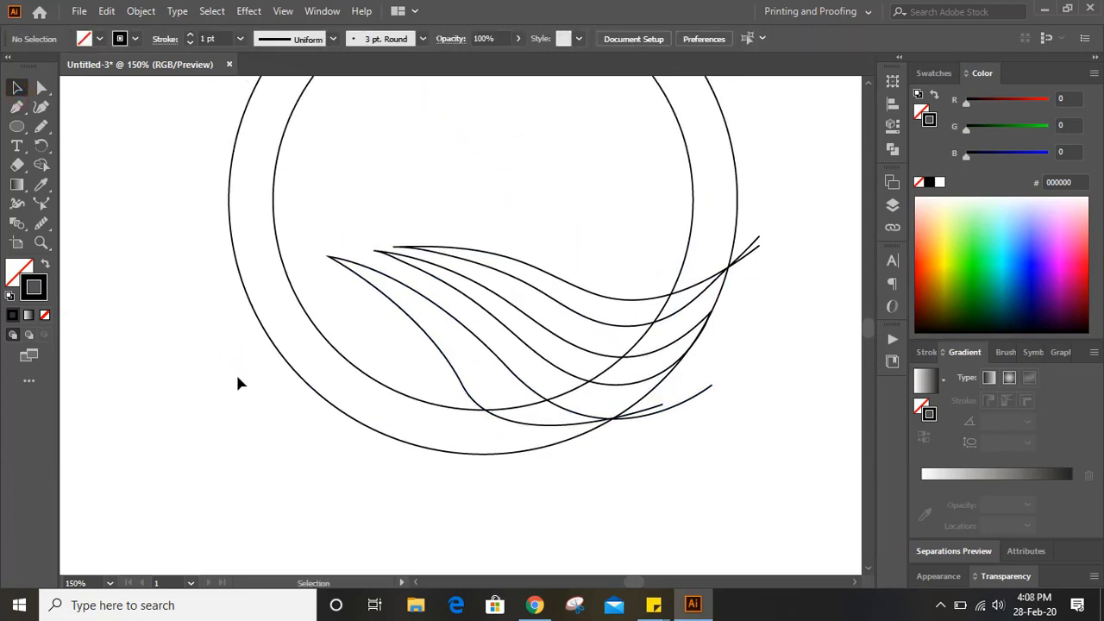
Rotate the three waves together counterclockwise so they rise to the right, and enlarge them slightly toward the left
{"action": "left_click_drag", "start_coordinate": [384, 209], "coordinate": [438, 354]}
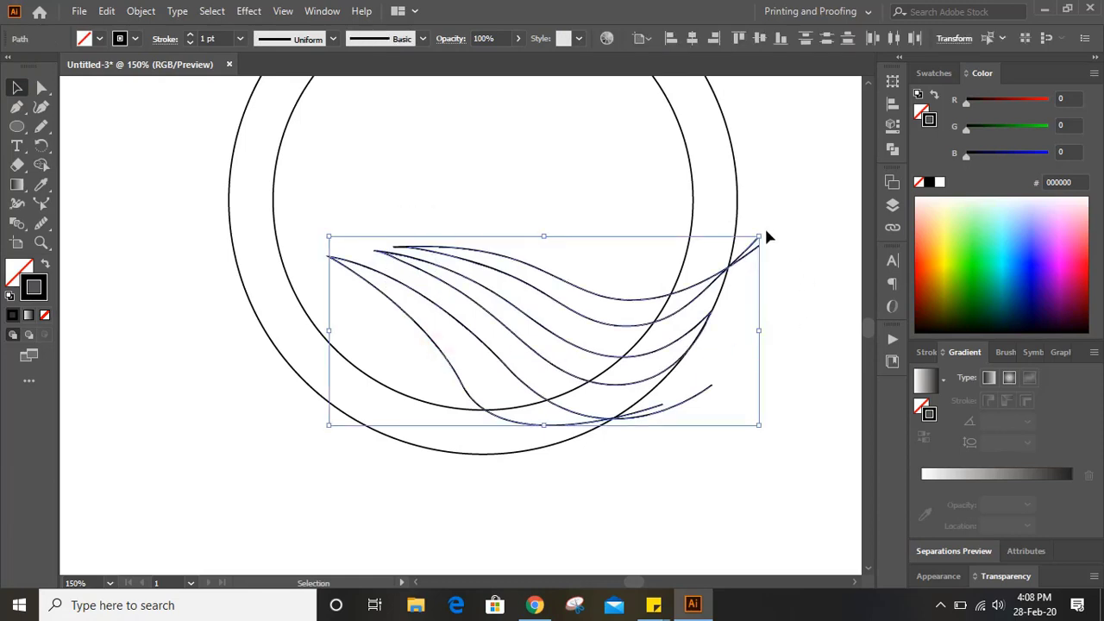
{"action": "left_click_drag", "start_coordinate": [767, 234], "coordinate": [745, 189]}
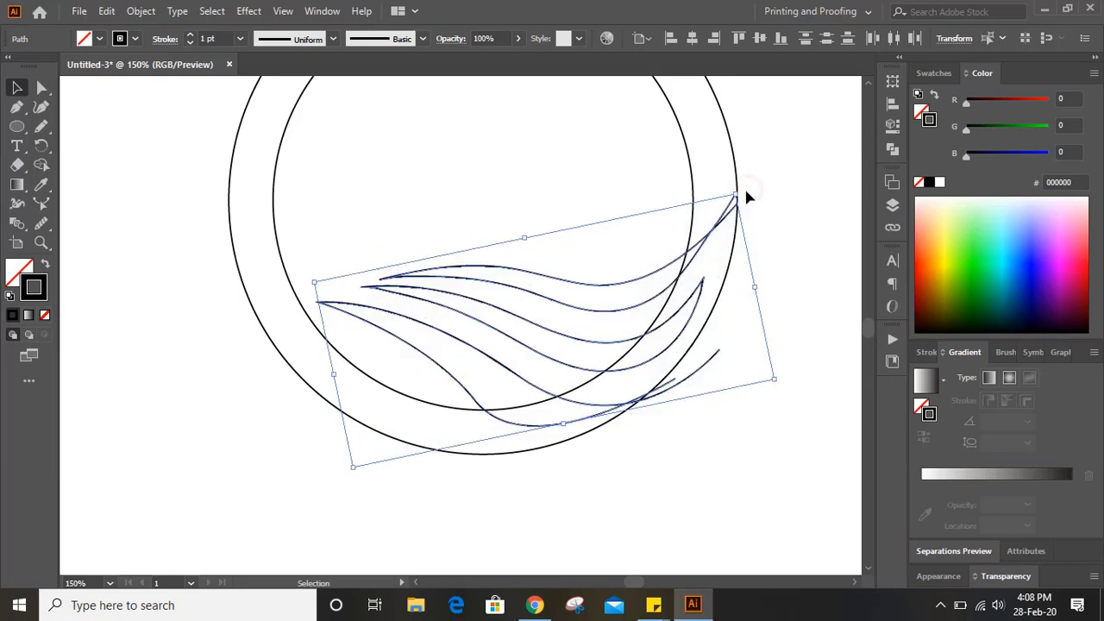
{"action": "left_click_drag", "start_coordinate": [312, 283], "coordinate": [298, 270]}
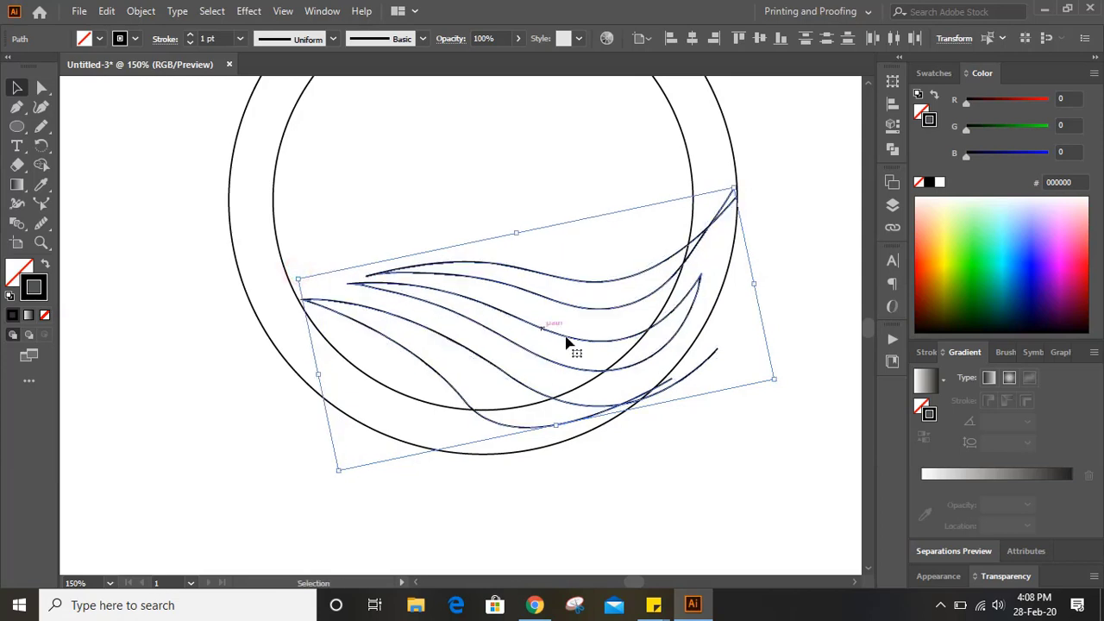
Stretch the waves sideways so their right ends reach or pass the outer circle's right edge
{"action": "left_click", "coordinate": [776, 316]}
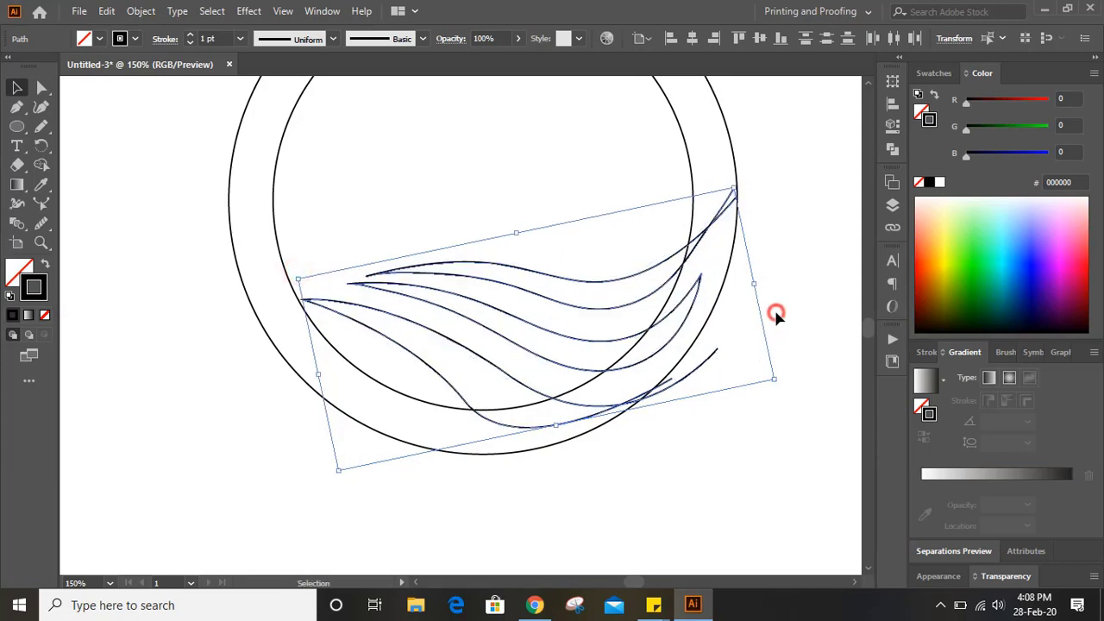
{"action": "left_click", "coordinate": [700, 332]}
{"action": "left_click_drag", "start_coordinate": [717, 347], "coordinate": [745, 363]}
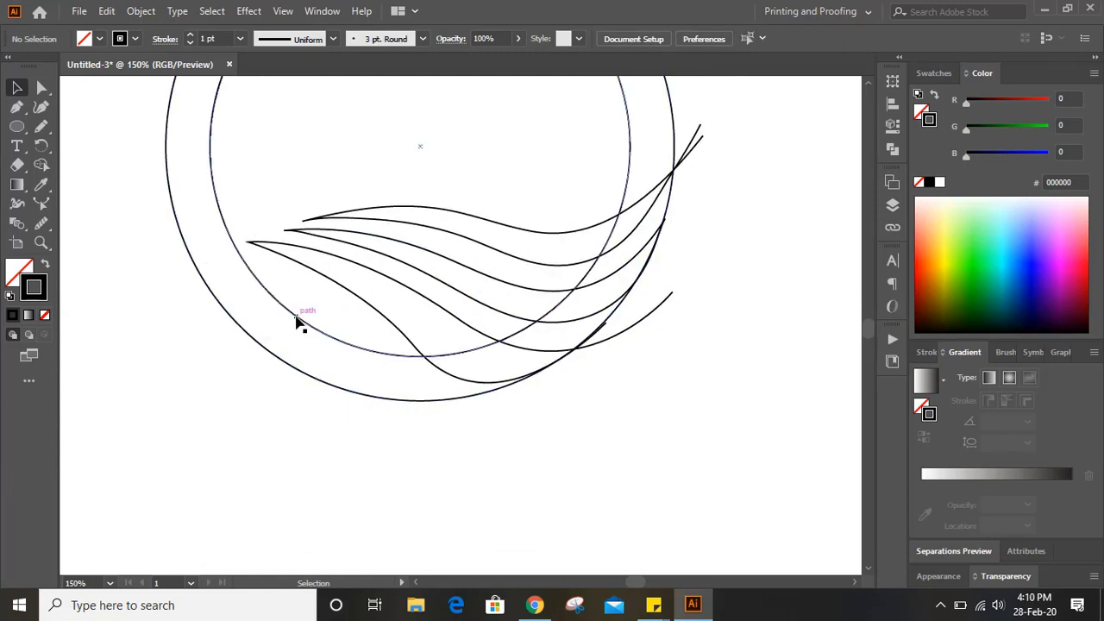
Draw a single wave curve with the Pen tool from the outer circle's lower-left edge to just below the circle's bottom right
{"action": "left_click", "coordinate": [18, 109]}
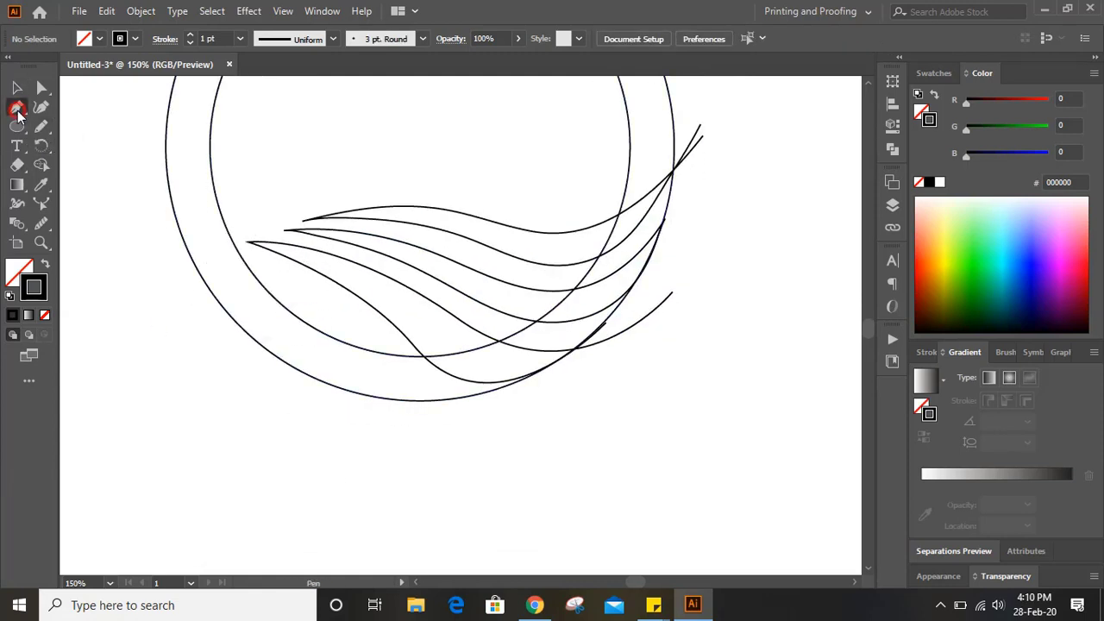
{"action": "left_click", "coordinate": [199, 272]}
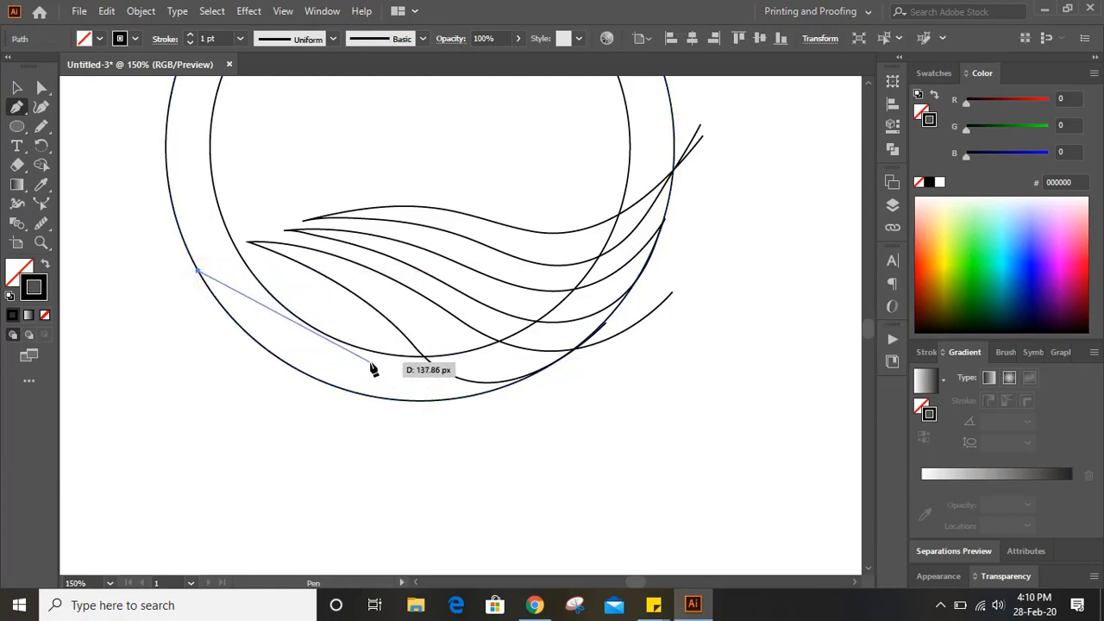
{"action": "left_click_drag", "start_coordinate": [364, 350], "coordinate": [464, 453]}
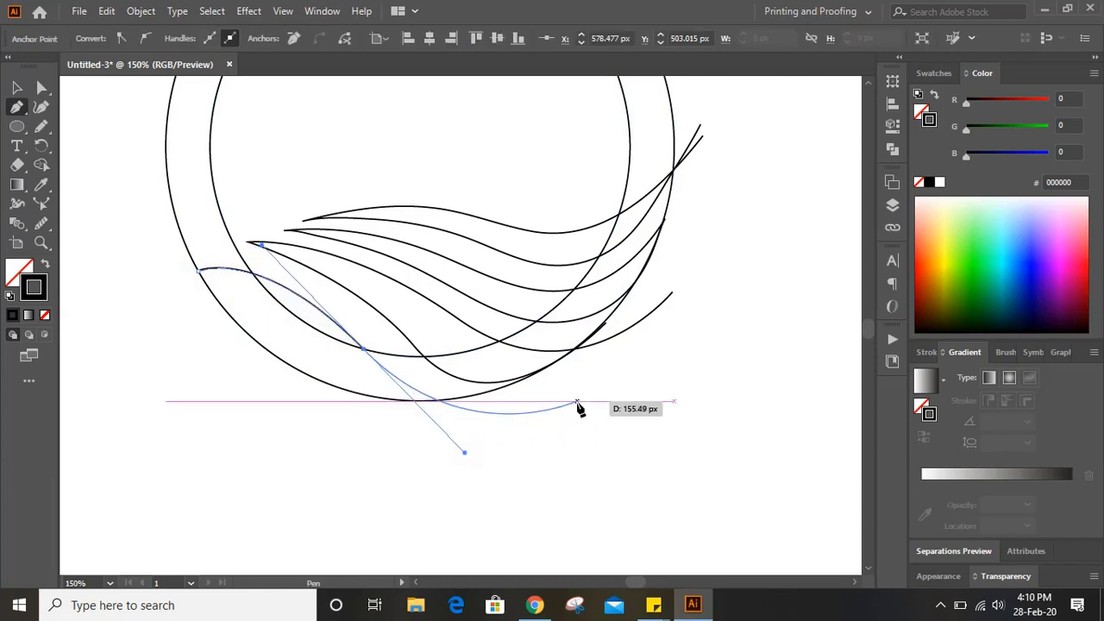
{"action": "left_click_drag", "start_coordinate": [582, 402], "coordinate": [13, 57]}
{"action": "left_click", "coordinate": [16, 87]}
{"action": "left_click", "coordinate": [183, 380]}
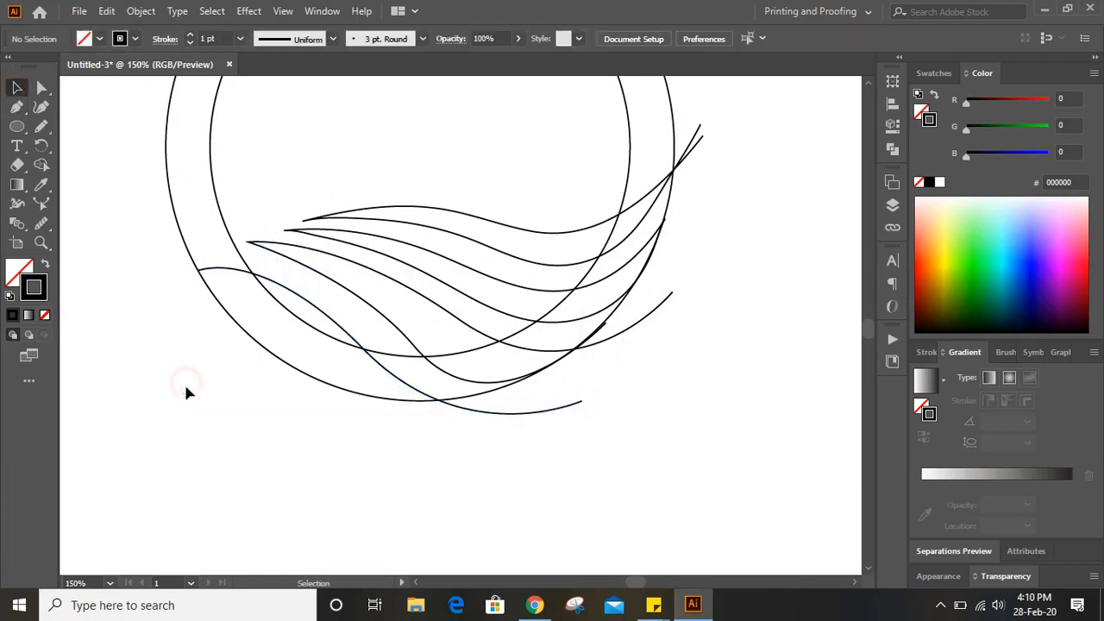
Select both circles and all waves for the Shape Builder tool and choose the turquoise fill 57FFDB
{"action": "key", "text": "ctrl+minus"}
{"action": "scroll", "coordinate": [569, 380], "scroll_direction": "up", "scroll_amount": 3}
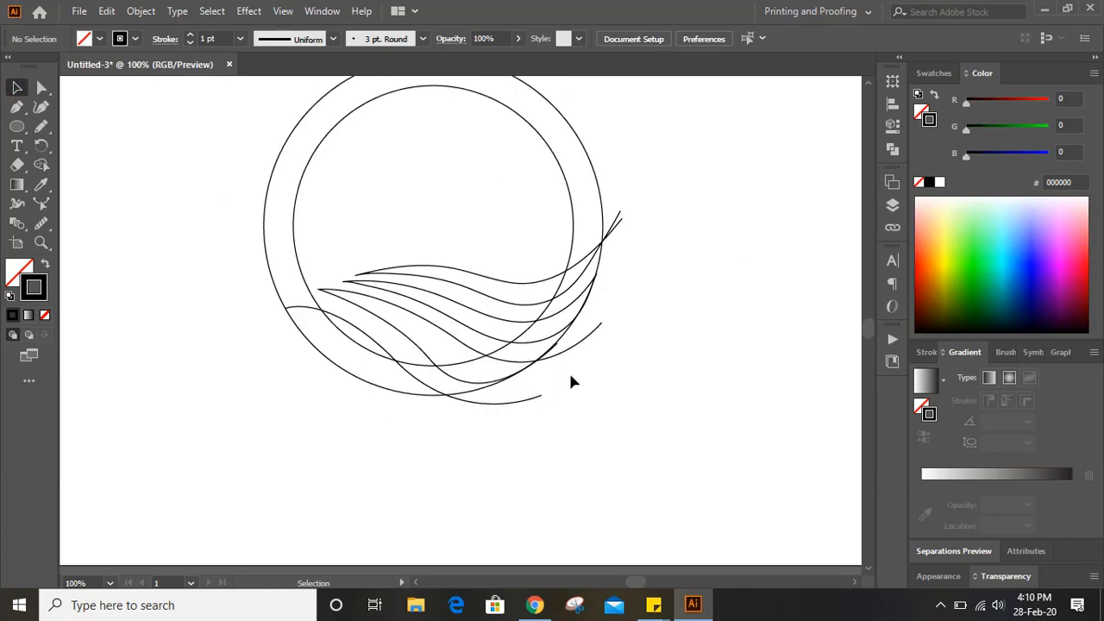
{"action": "mouse_move", "coordinate": [609, 438]}
{"action": "left_mouse_down"}
{"action": "mouse_move", "coordinate": [306, 178]}
{"action": "mouse_move", "coordinate": [216, 137]}
{"action": "left_mouse_up"}
{"action": "left_click", "coordinate": [41, 165]}
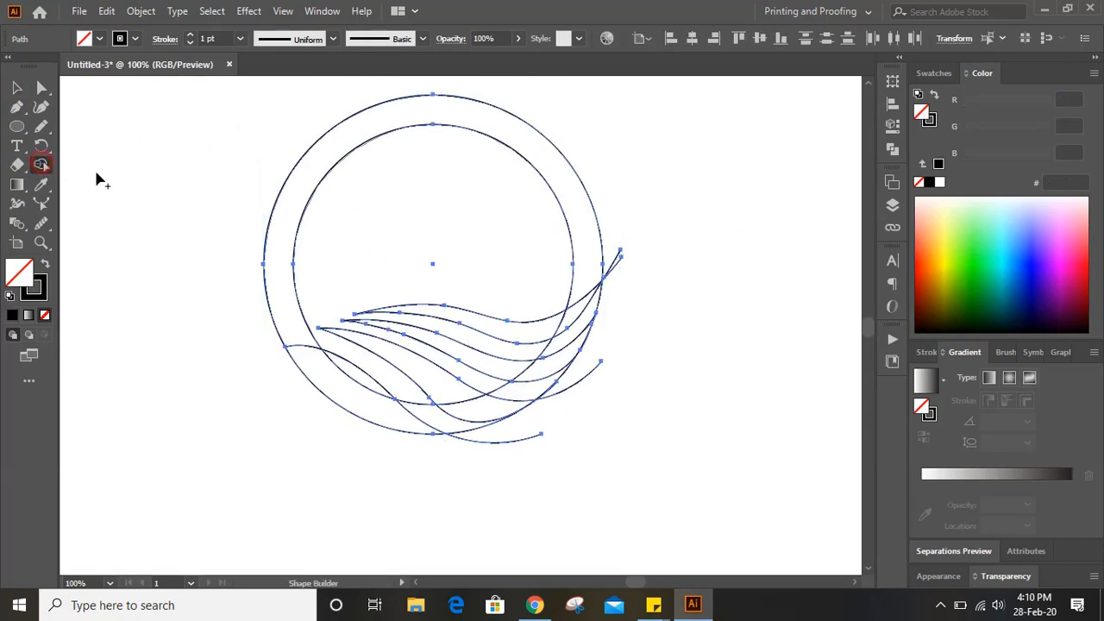
{"action": "left_click", "coordinate": [997, 234]}
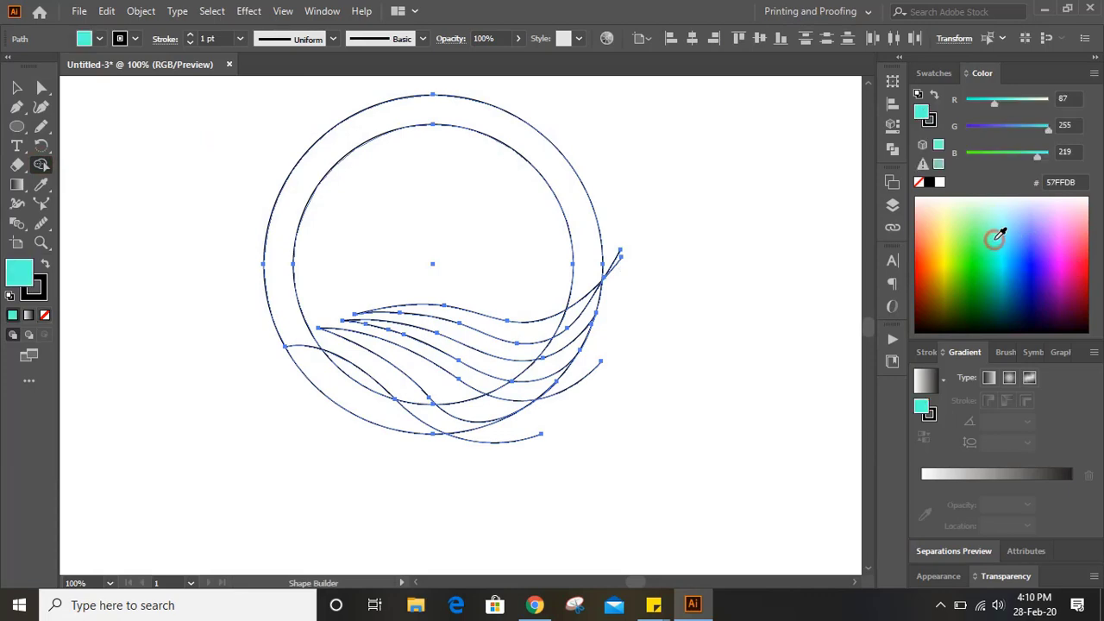
Remove the stroke from the selected circles and waves, keeping turquoise as the active fill
{"action": "left_click", "coordinate": [35, 296]}
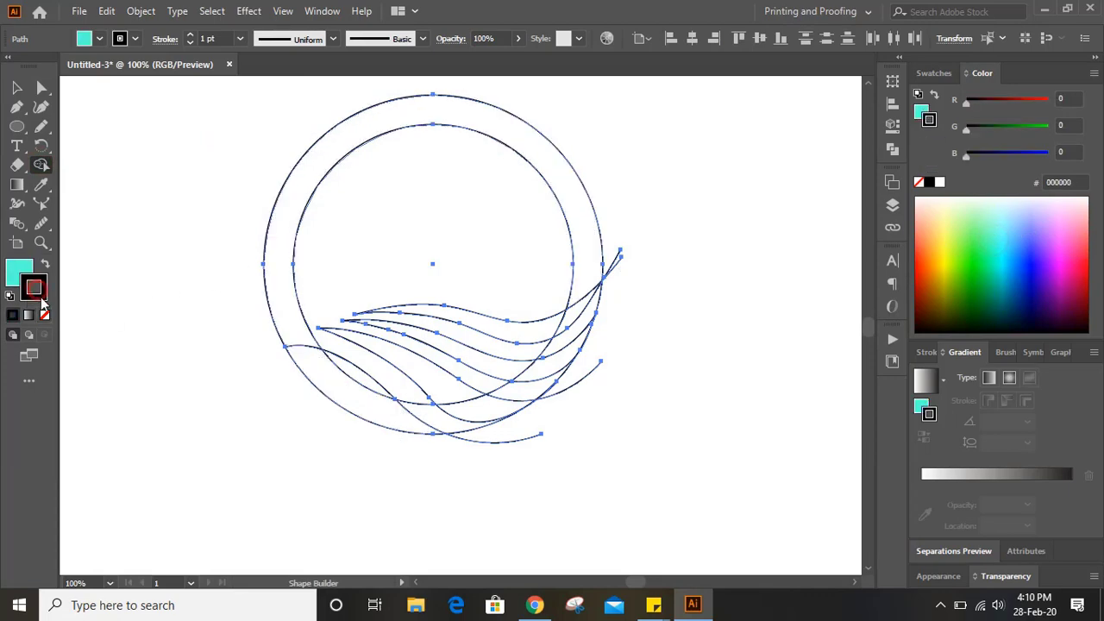
{"action": "left_click", "coordinate": [45, 315]}
{"action": "key", "text": "x"}
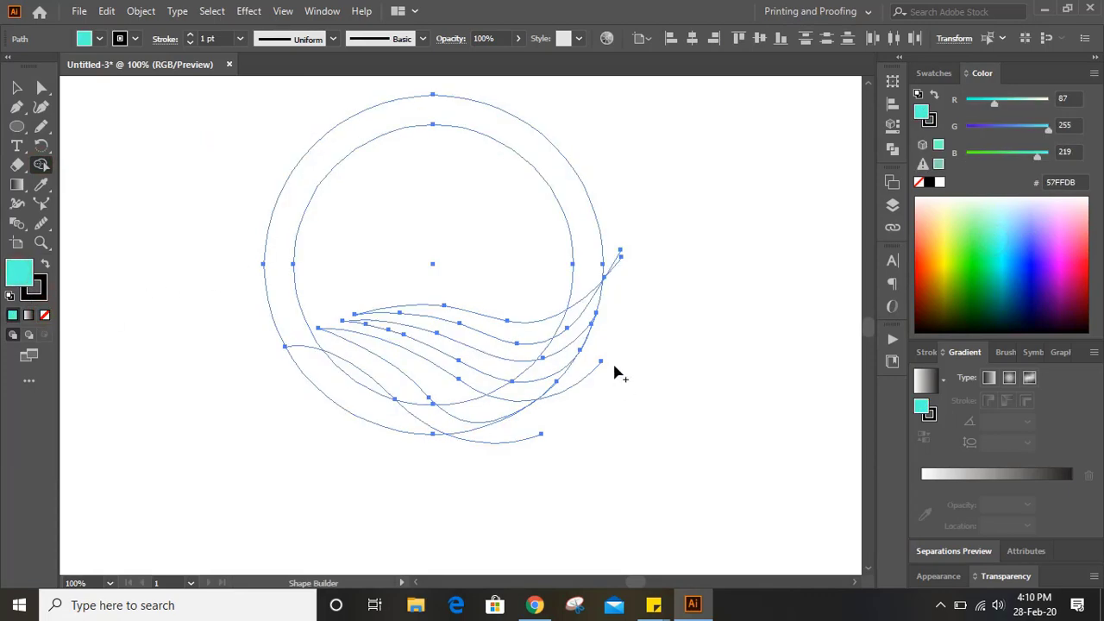
{"action": "key", "text": "ctrl+plus"}
{"action": "scroll", "coordinate": [742, 267], "scroll_direction": "up", "scroll_amount": 2}
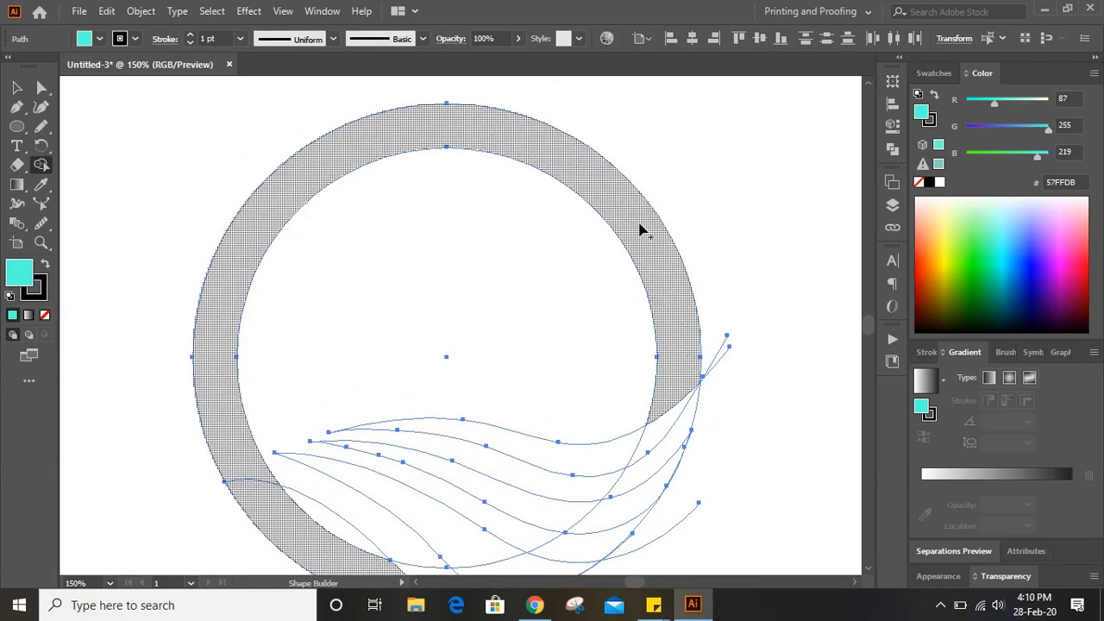
{"action": "scroll", "coordinate": [394, 357], "scroll_direction": "down", "scroll_amount": 3}
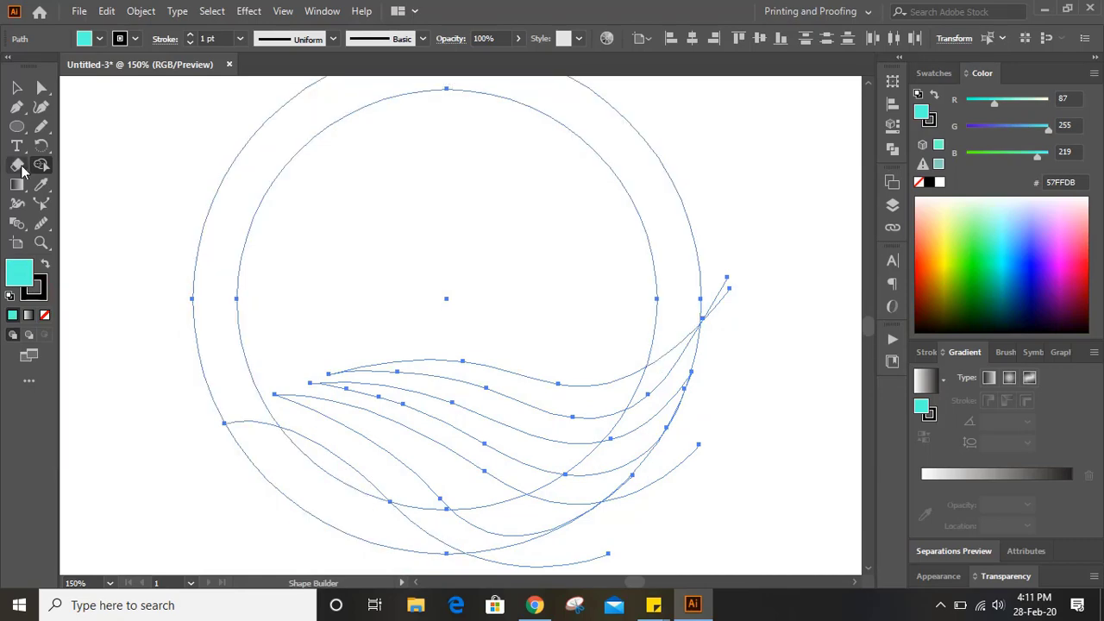
Apply a turquoise 57FFDB stroke to all the selected circles and waves
{"action": "left_click", "coordinate": [16, 87]}
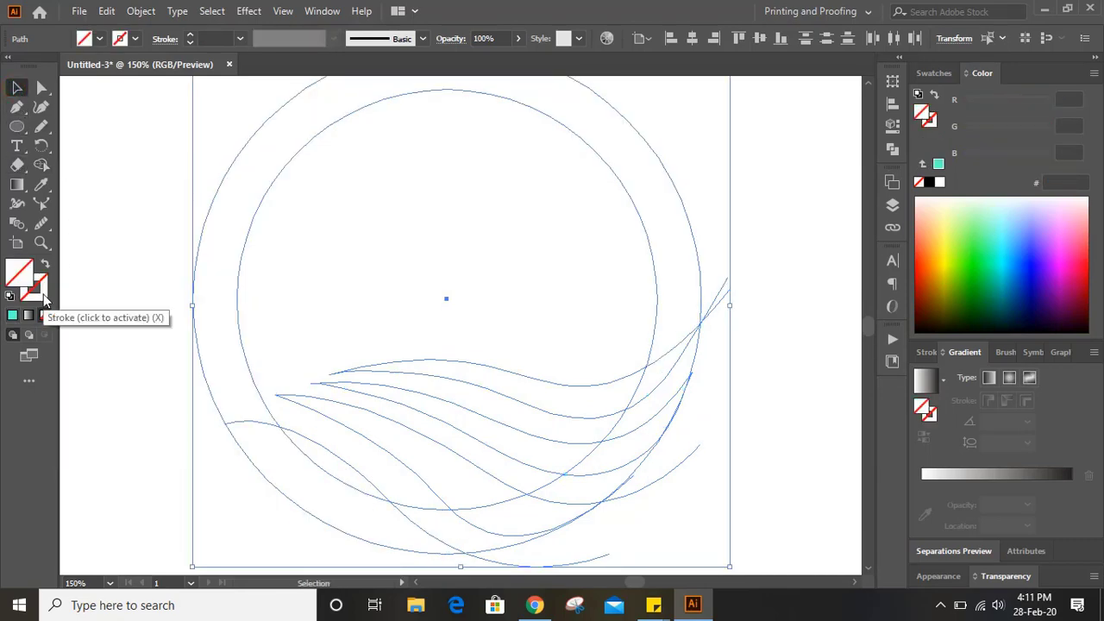
{"action": "left_click", "coordinate": [45, 298]}
{"action": "left_click", "coordinate": [12, 316]}
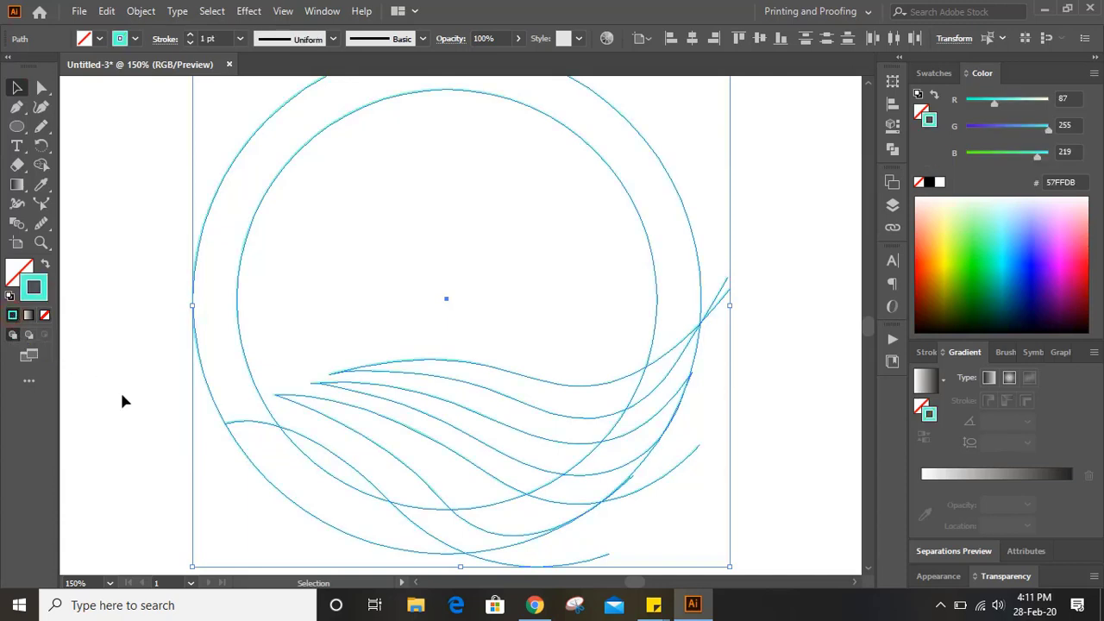
Stretch the lowest wave curve sideways so its left end extends past the outer circle's edge
{"action": "left_click", "coordinate": [120, 390]}
{"action": "scroll", "coordinate": [142, 353], "scroll_direction": "down", "scroll_amount": 3}
{"action": "left_click", "coordinate": [246, 329]}
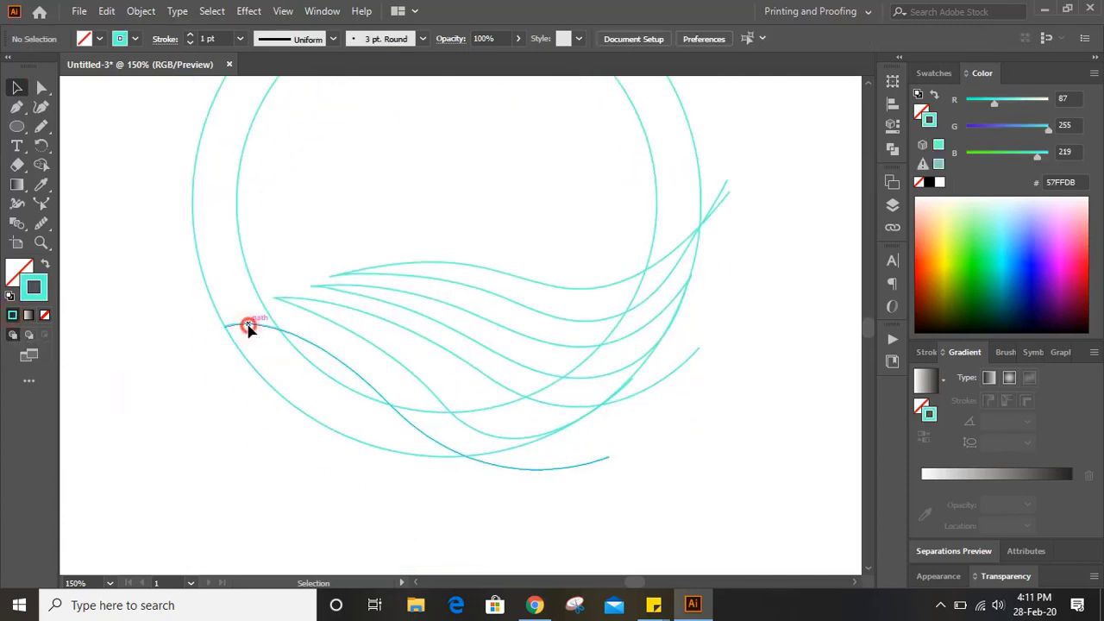
{"action": "left_click", "coordinate": [228, 324]}
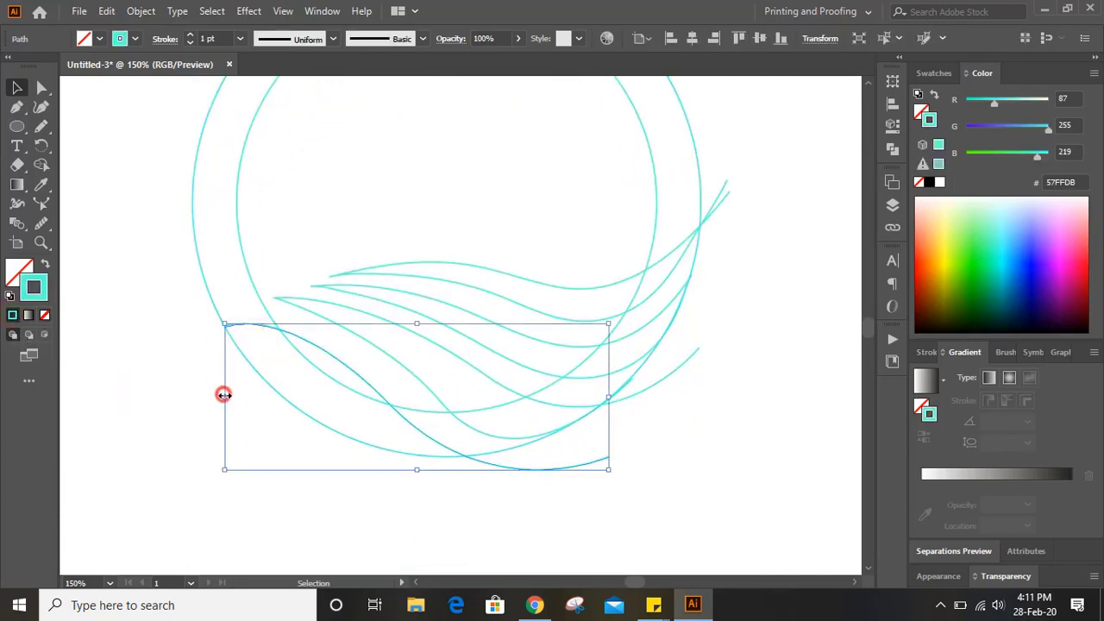
{"action": "left_click_drag", "start_coordinate": [223, 394], "coordinate": [213, 395]}
{"action": "left_click", "coordinate": [141, 340]}
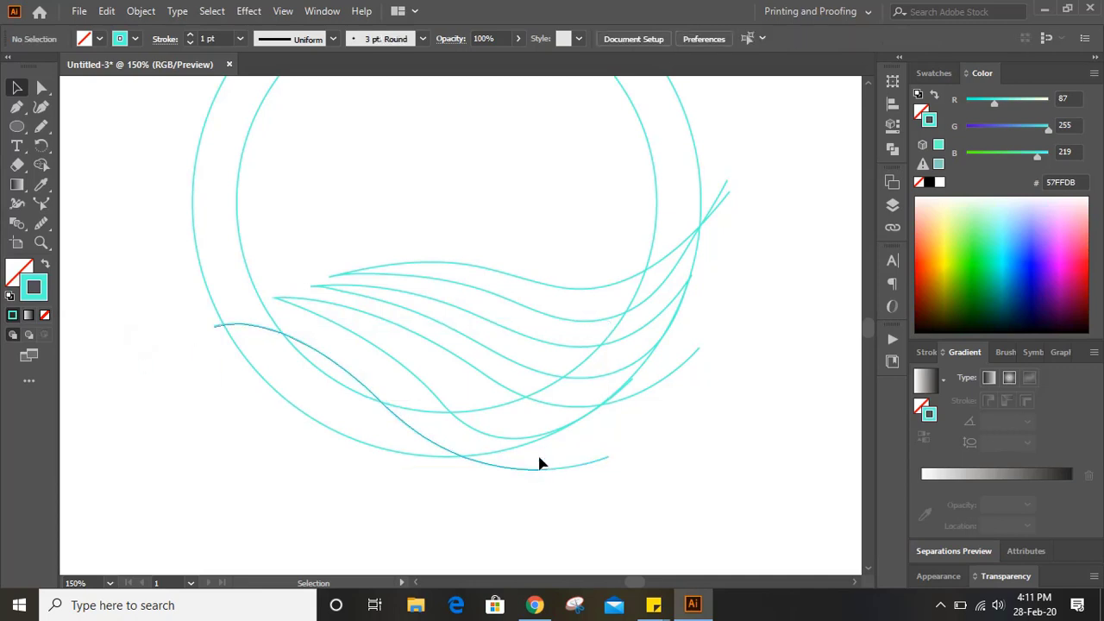
Select all circles and waves and fill the ring area above the waves with orange FFA948 using Shape Builder
{"action": "key", "text": "ctrl+minus"}
{"action": "left_click_drag", "start_coordinate": [655, 419], "coordinate": [253, 116]}
{"action": "scroll", "coordinate": [276, 207], "scroll_direction": "up", "scroll_amount": 1}
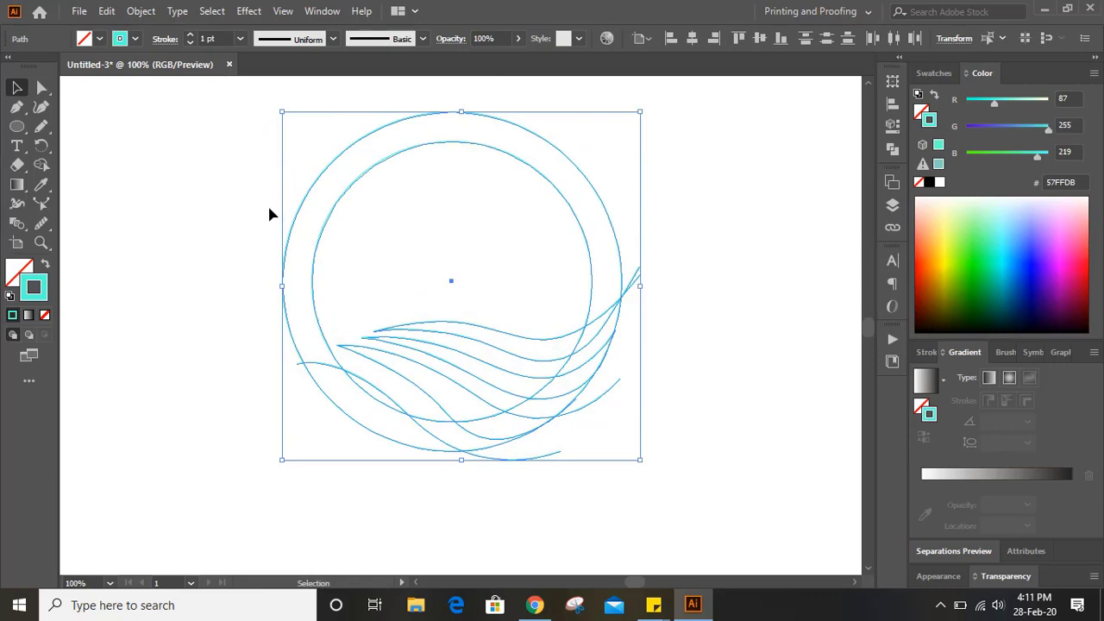
{"action": "left_click", "coordinate": [42, 167]}
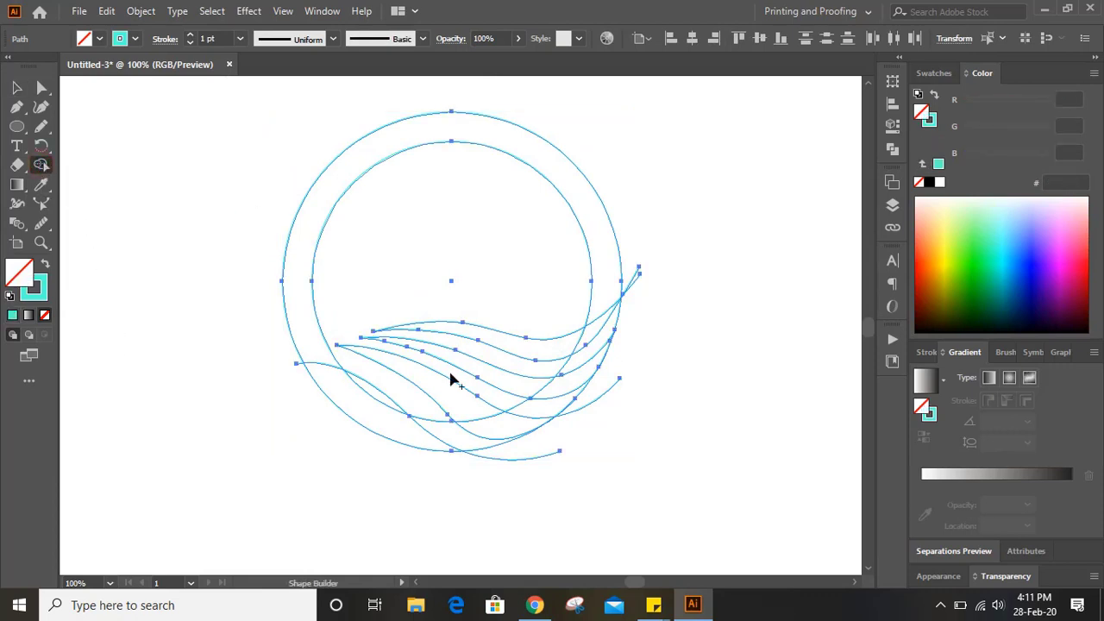
{"action": "left_click", "coordinate": [934, 237]}
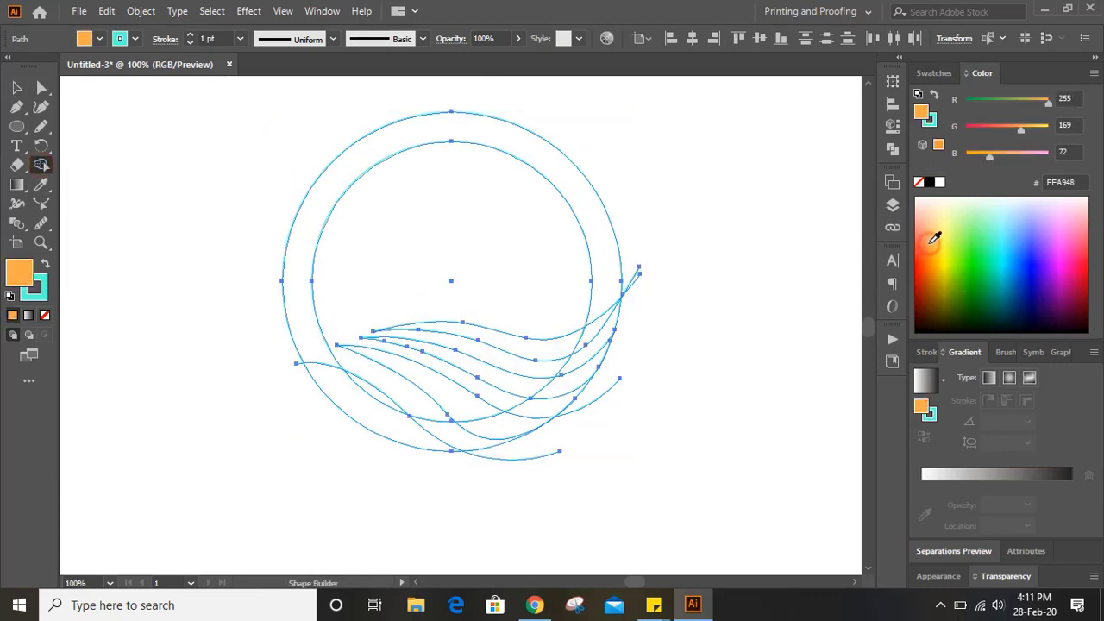
{"action": "left_click", "coordinate": [327, 191]}
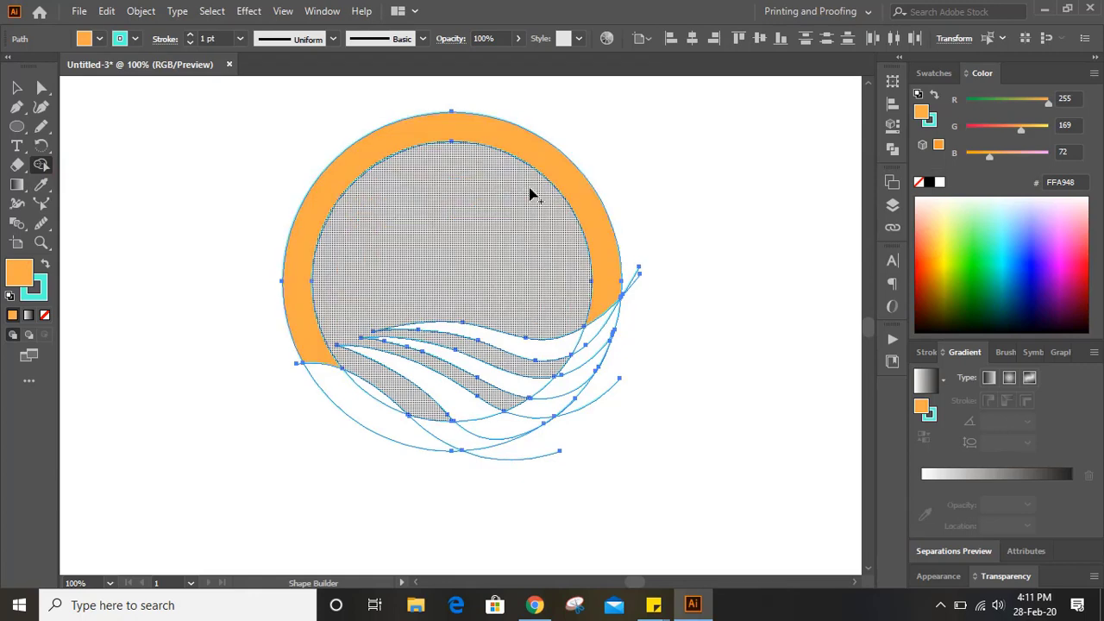
Merge the regions of the four wave bands into blue 00A9F9 shapes with Shape Builder, leaving white gaps between them
{"action": "left_click", "coordinate": [1000, 261]}
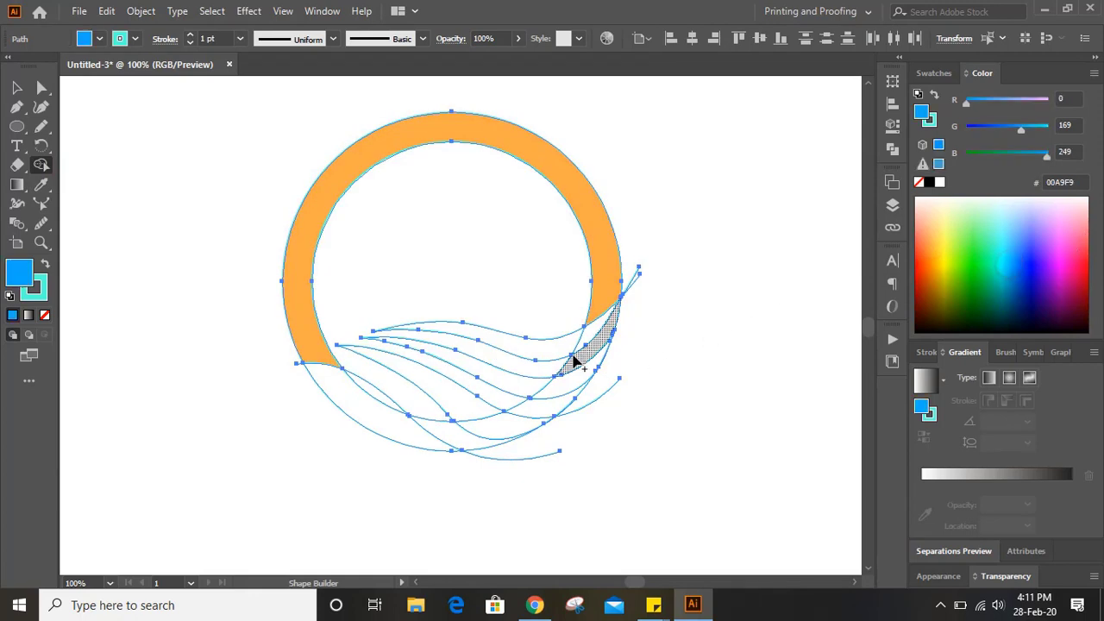
{"action": "mouse_move", "coordinate": [534, 347]}
{"action": "left_mouse_down"}
{"action": "mouse_move", "coordinate": [572, 345]}
{"action": "mouse_move", "coordinate": [608, 323]}
{"action": "left_mouse_up"}
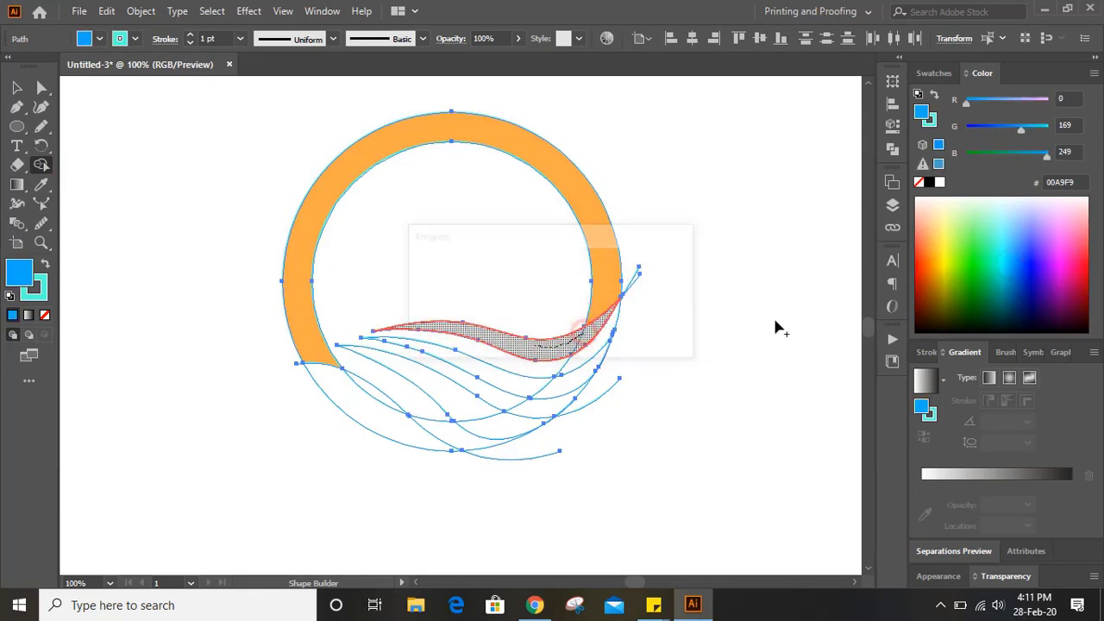
{"action": "left_click_drag", "start_coordinate": [498, 383], "coordinate": [562, 387]}
{"action": "mouse_move", "coordinate": [446, 400]}
{"action": "left_mouse_down"}
{"action": "mouse_move", "coordinate": [495, 423]}
{"action": "mouse_move", "coordinate": [570, 421]}
{"action": "left_mouse_up"}
{"action": "left_click_drag", "start_coordinate": [337, 389], "coordinate": [368, 402]}
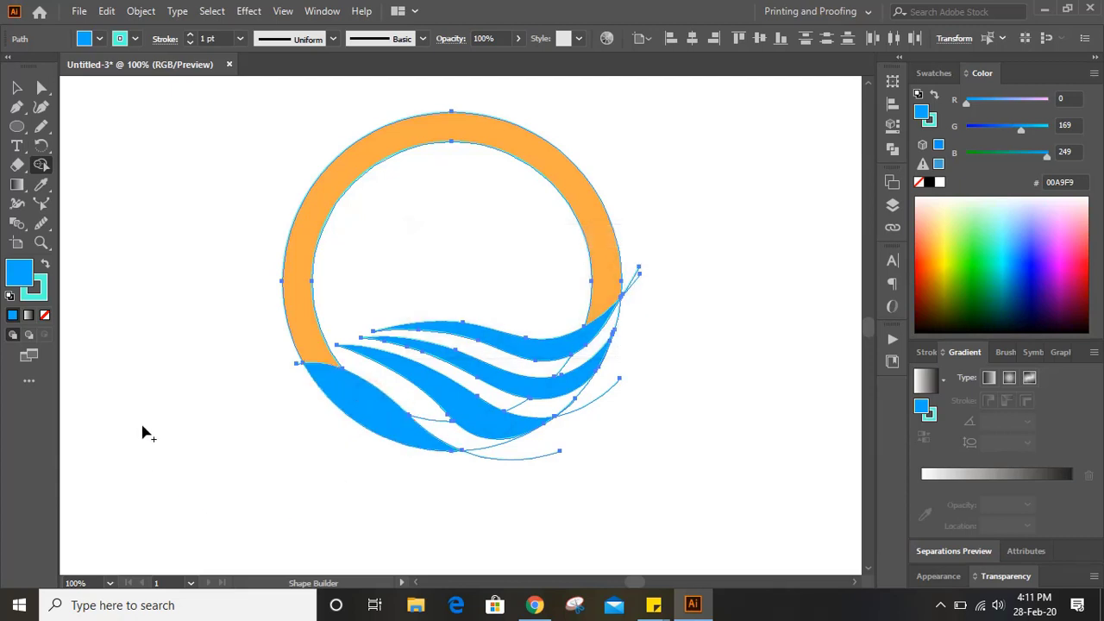
{"action": "left_click", "coordinate": [16, 87]}
{"action": "left_click", "coordinate": [216, 308]}
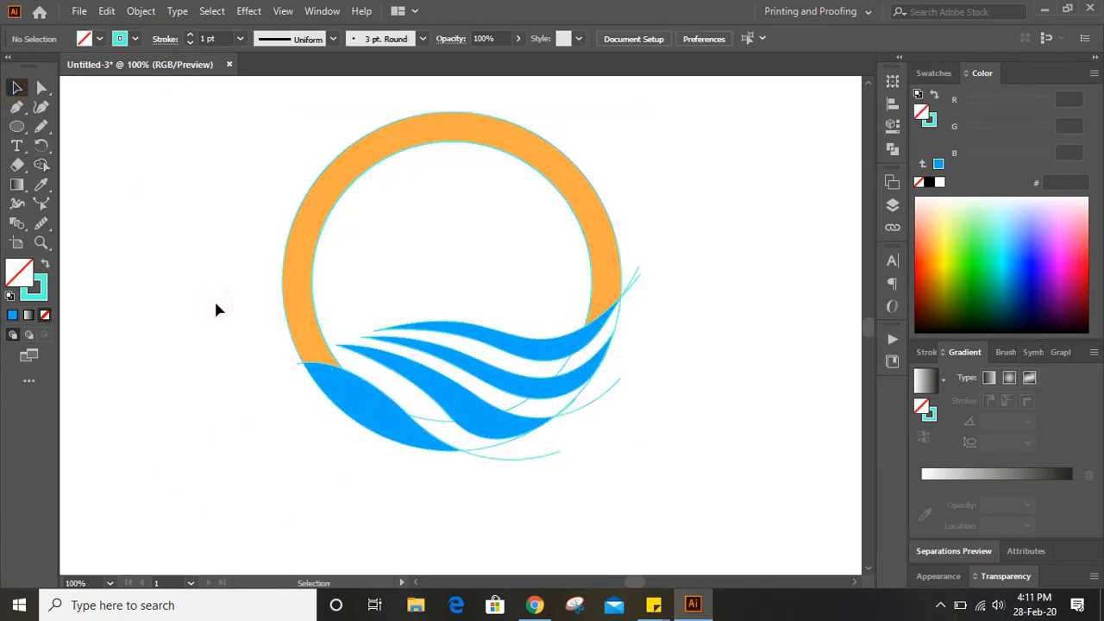
Move the orange ring and blue waves to the empty area beside the drawing and delete the leftover construction lines
{"action": "key", "text": "ctrl+minus"}
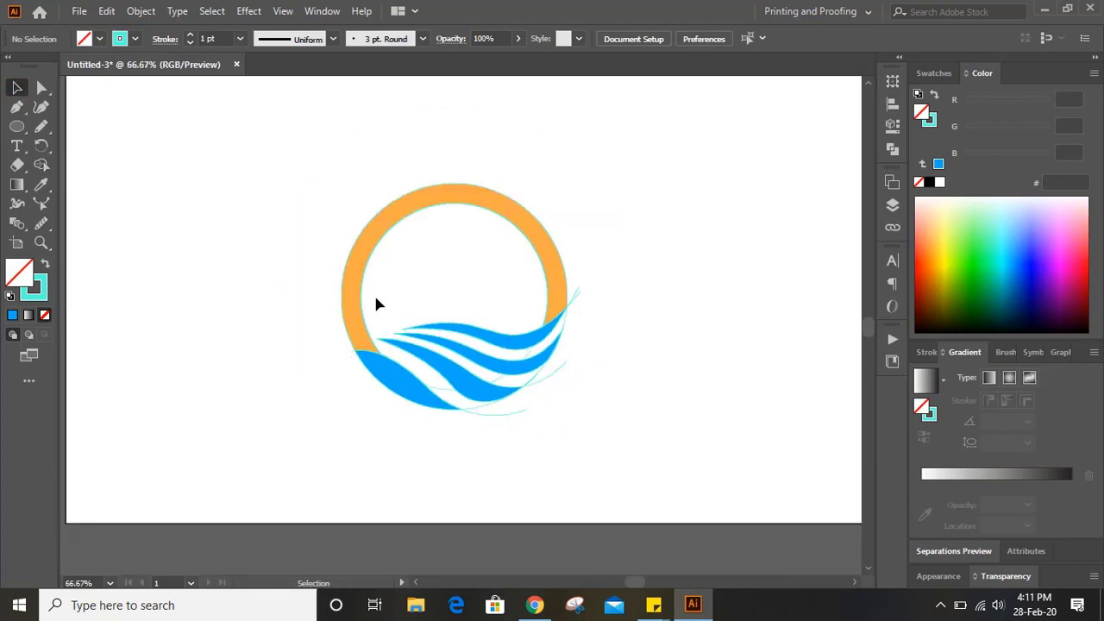
{"action": "left_click", "coordinate": [459, 203]}
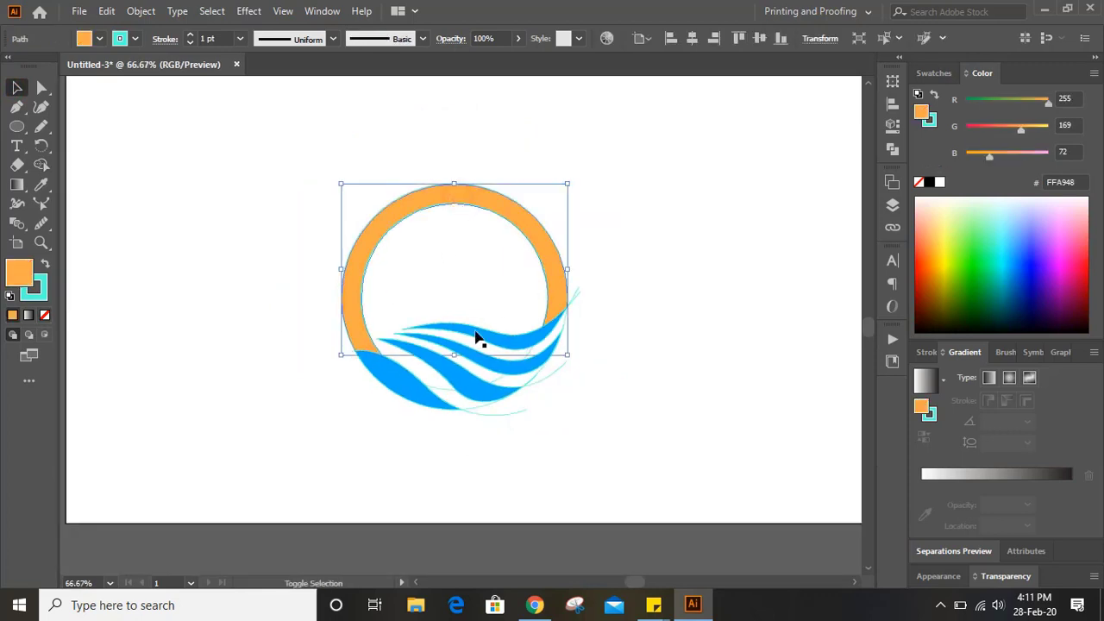
{"action": "left_click", "coordinate": [426, 391], "text": "shift"}
{"action": "left_click_drag", "start_coordinate": [450, 380], "coordinate": [747, 384]}
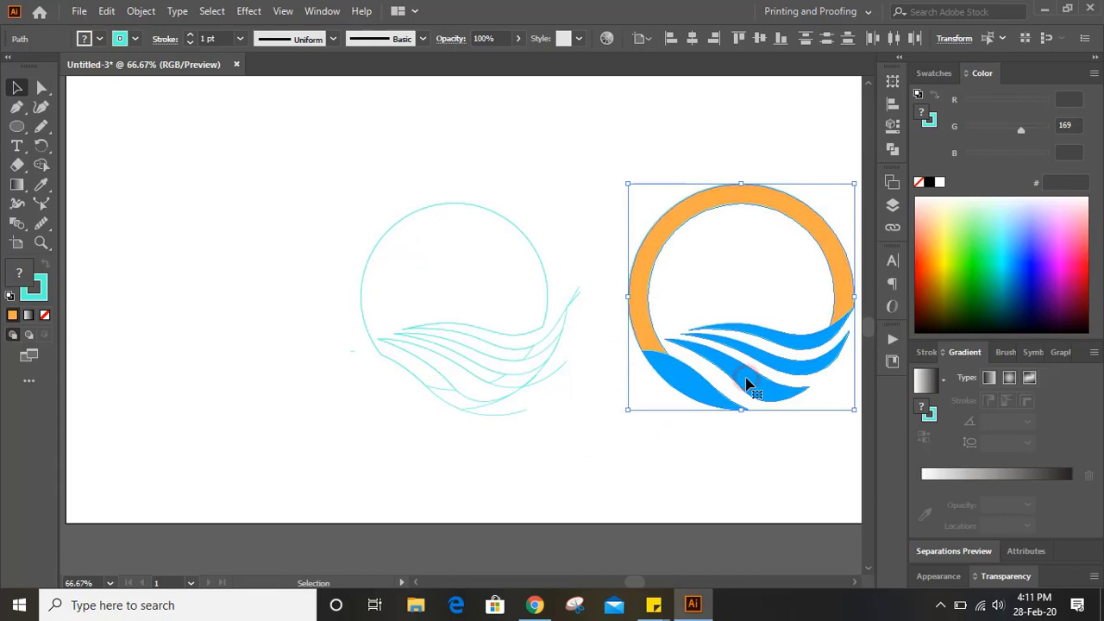
{"action": "left_click", "coordinate": [273, 192]}
{"action": "left_click_drag", "start_coordinate": [297, 153], "coordinate": [599, 487]}
{"action": "key", "text": "Delete"}
Move the colored logo back to the middle of the artboard and remove its turquoise stroke
{"action": "left_click_drag", "start_coordinate": [623, 165], "coordinate": [821, 459]}
{"action": "left_click_drag", "start_coordinate": [740, 390], "coordinate": [475, 379]}
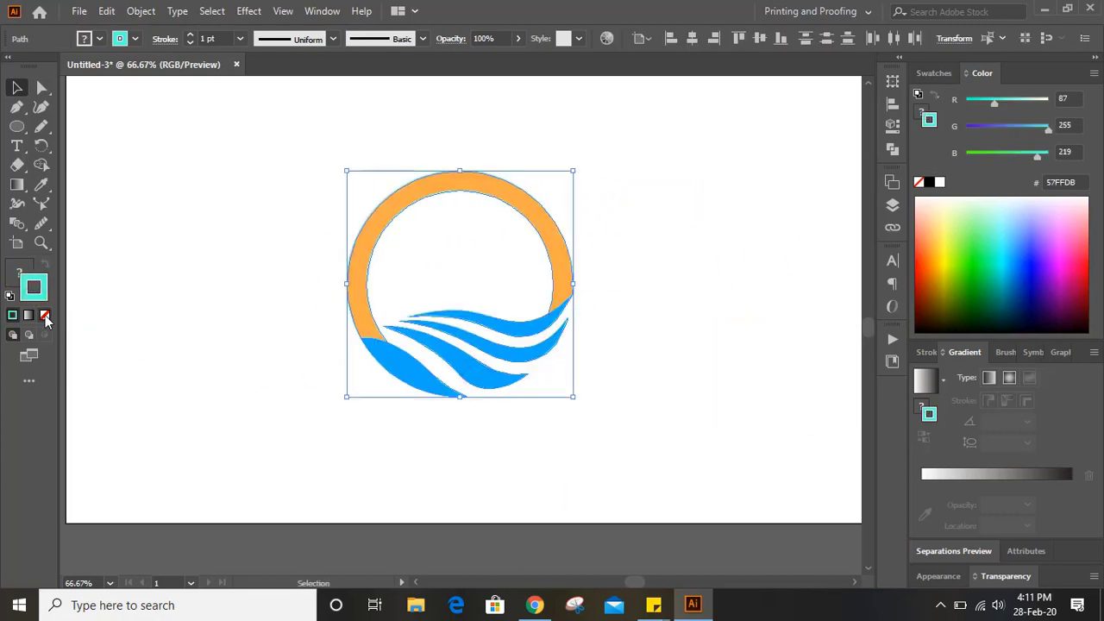
{"action": "left_click", "coordinate": [45, 315]}
{"action": "left_click", "coordinate": [188, 276]}
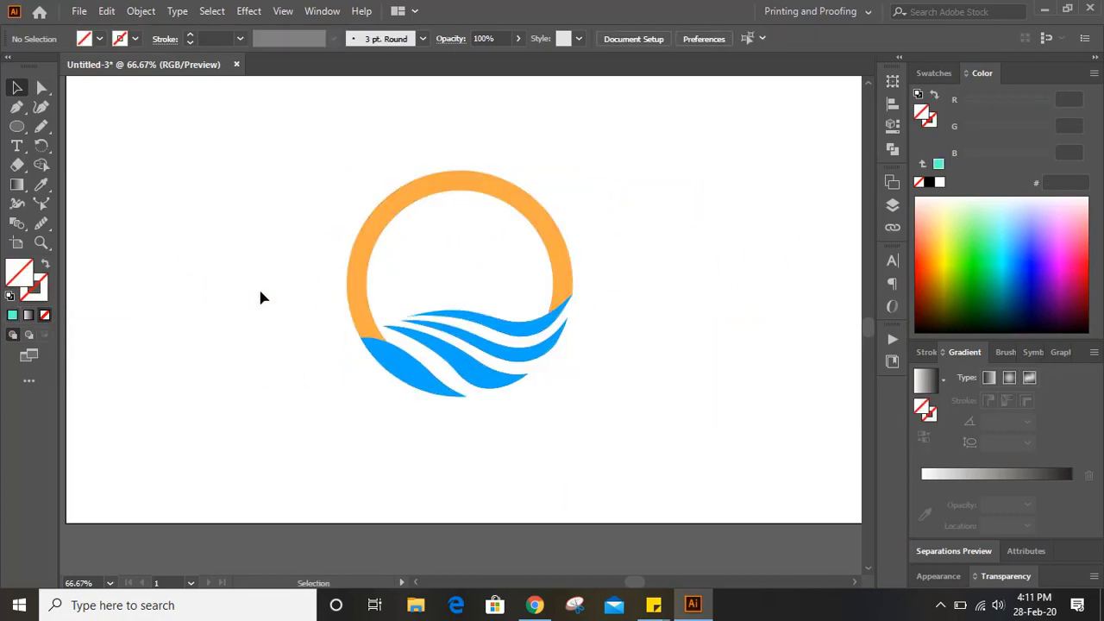
Offset the paths of the topmost and lower-left blue waves by 16 px and fill the offset shapes with light blue 11DAFF
{"action": "scroll", "coordinate": [668, 364], "scroll_direction": "up", "scroll_amount": 2}
{"action": "key", "text": "ctrl+1"}
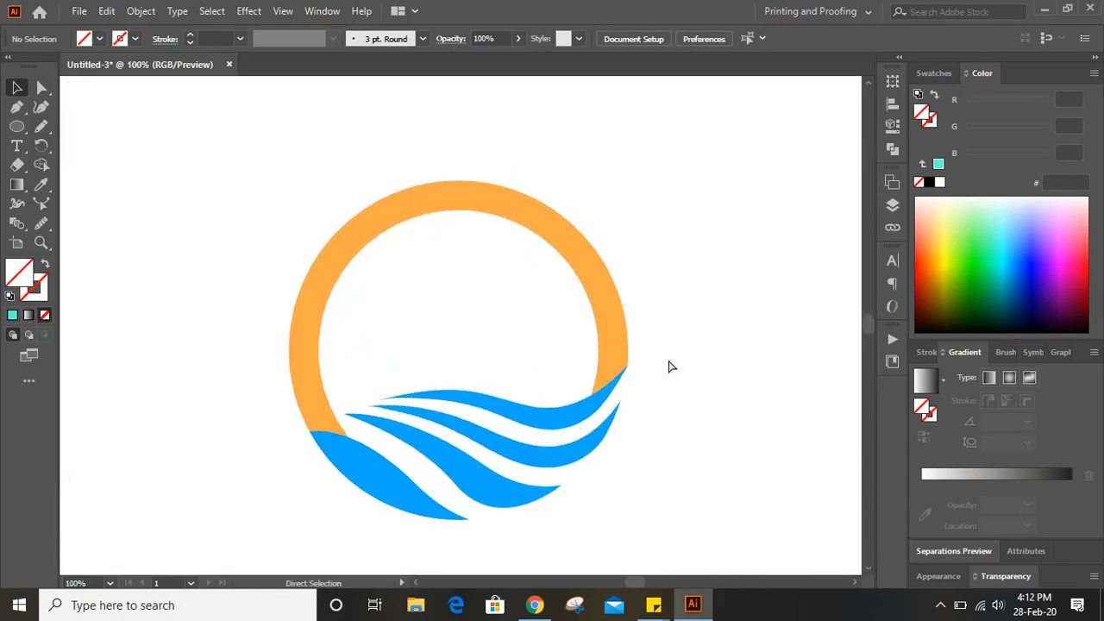
{"action": "scroll", "coordinate": [682, 320], "scroll_direction": "down", "scroll_amount": 1}
{"action": "scroll", "coordinate": [711, 296], "scroll_direction": "down", "scroll_amount": 1}
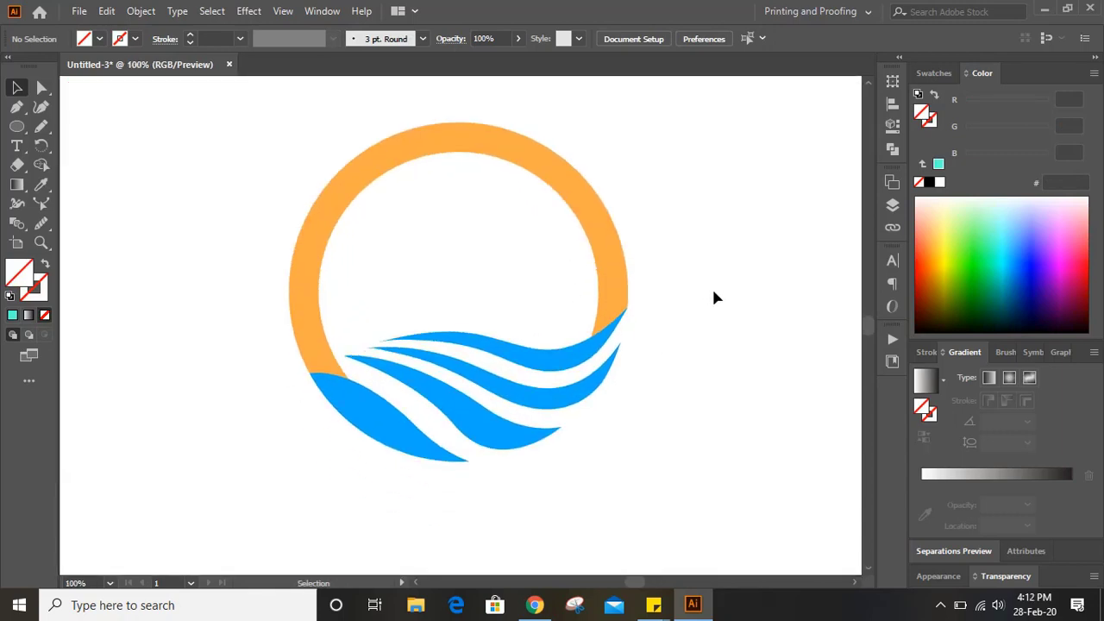
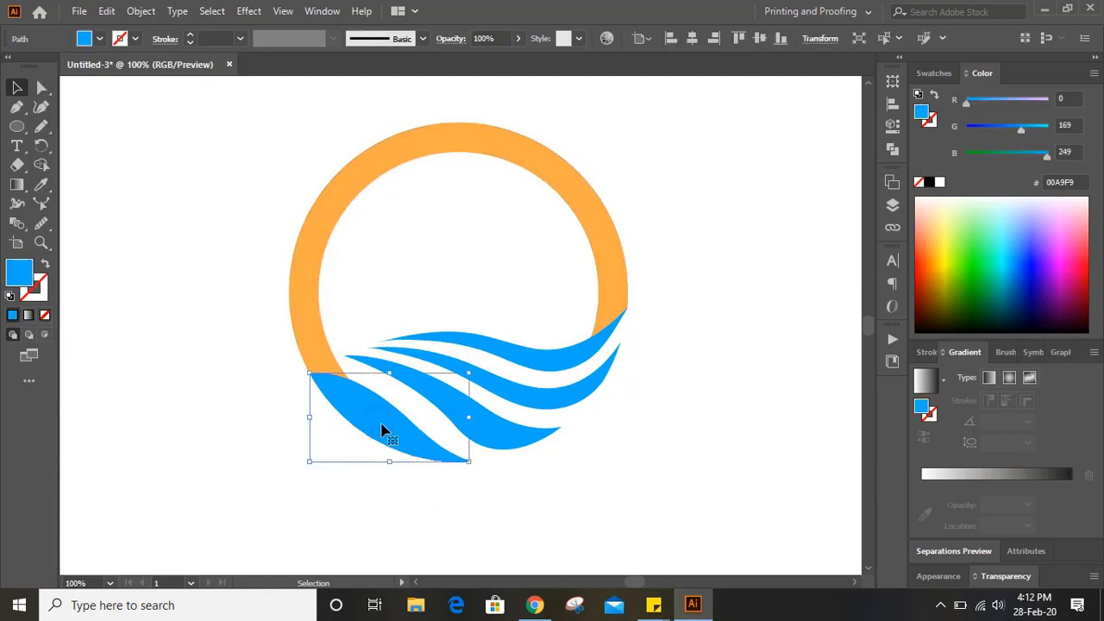
{"action": "left_click", "coordinate": [501, 360], "text": "shift"}
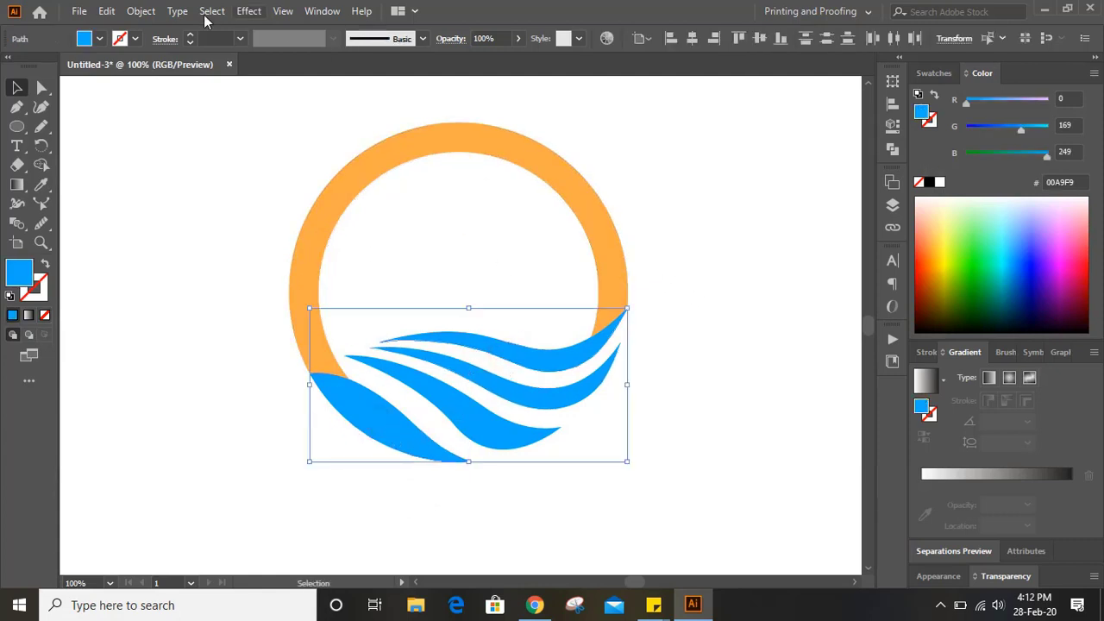
{"action": "left_click", "coordinate": [138, 11]}
{"action": "mouse_move", "coordinate": [280, 398]}
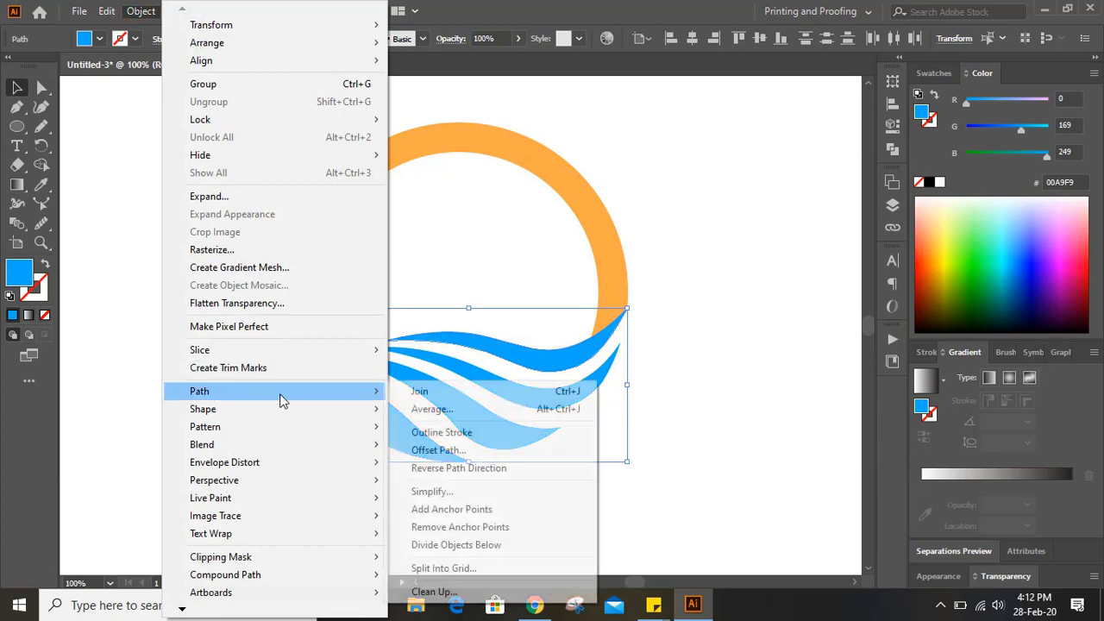
{"action": "left_click", "coordinate": [447, 452]}
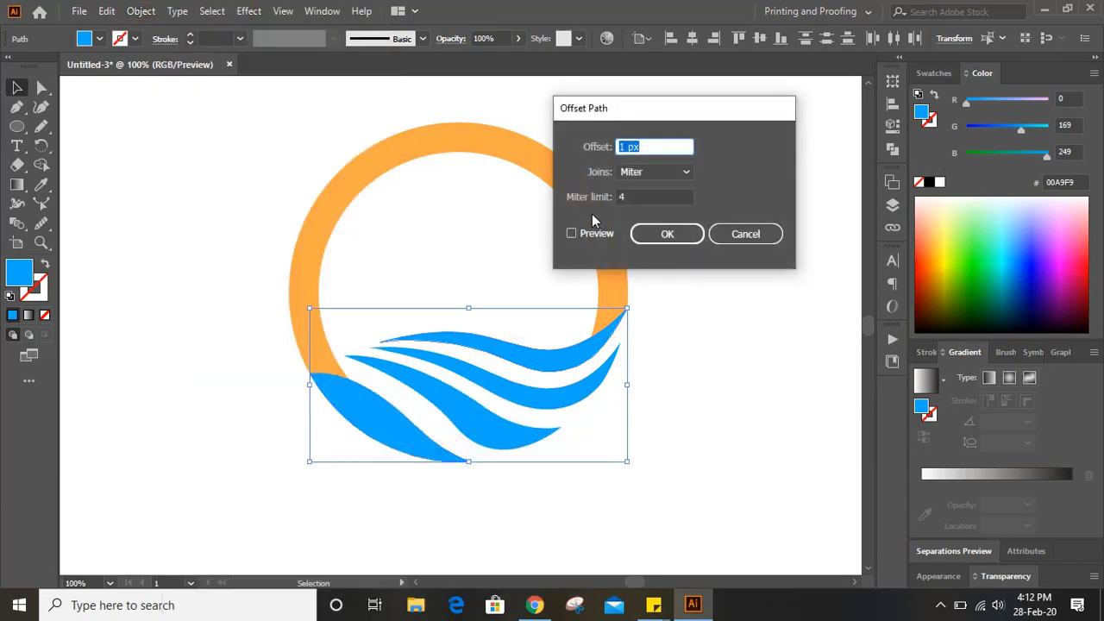
{"action": "left_click", "coordinate": [571, 234]}
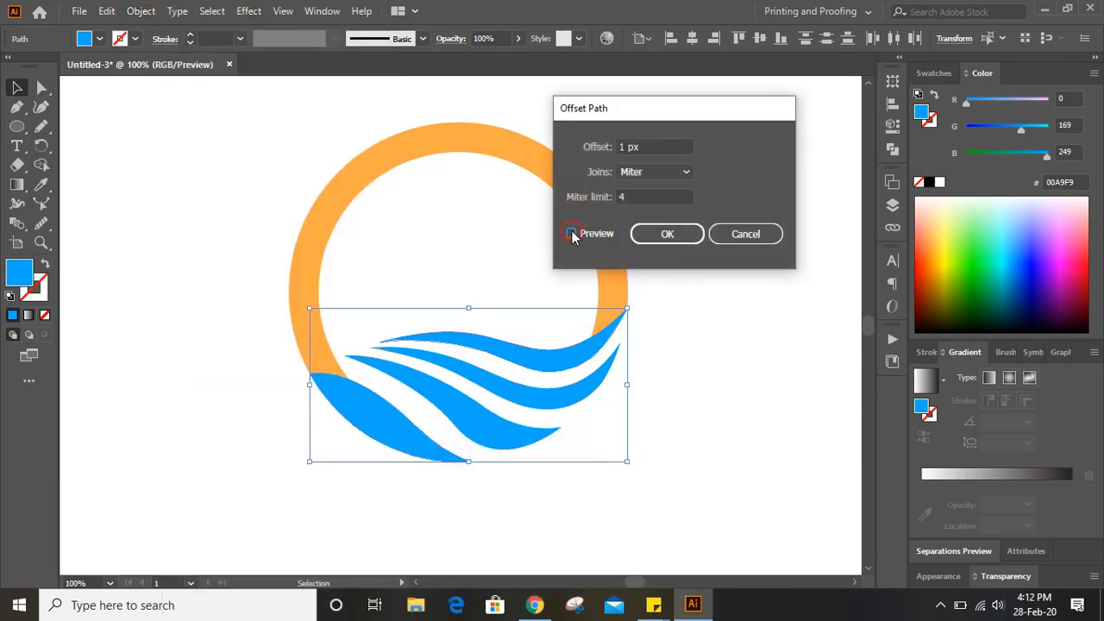
{"action": "left_click", "coordinate": [663, 146]}
{"action": "key", "text": "Up"}
{"action": "key", "text": "Up"}
{"action": "key", "text": "Up"}
{"action": "key", "text": "Up"}
{"action": "key", "text": "Up"}
{"action": "key", "text": "Up"}
{"action": "key", "text": "Up"}
{"action": "key", "text": "Up"}
{"action": "key", "text": "Up"}
{"action": "key", "text": "Up"}
{"action": "key", "text": "Up"}
{"action": "key", "text": "Up"}
{"action": "key", "text": "Up"}
{"action": "key", "text": "Up"}
{"action": "key", "text": "Up"}
{"action": "key", "text": "Up"}
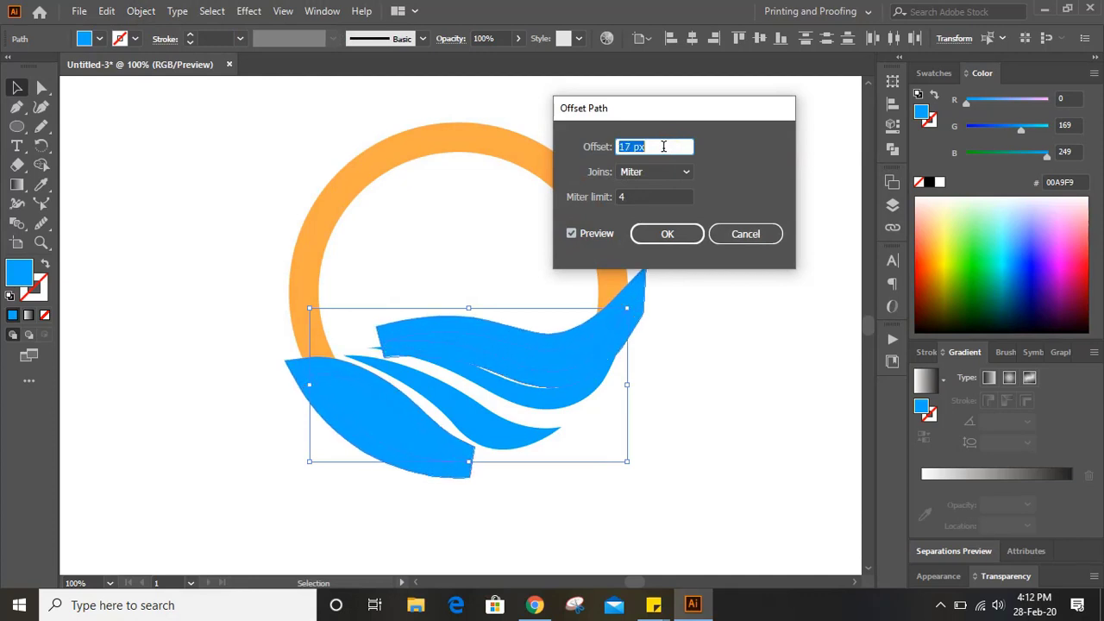
{"action": "key", "text": "Down"}
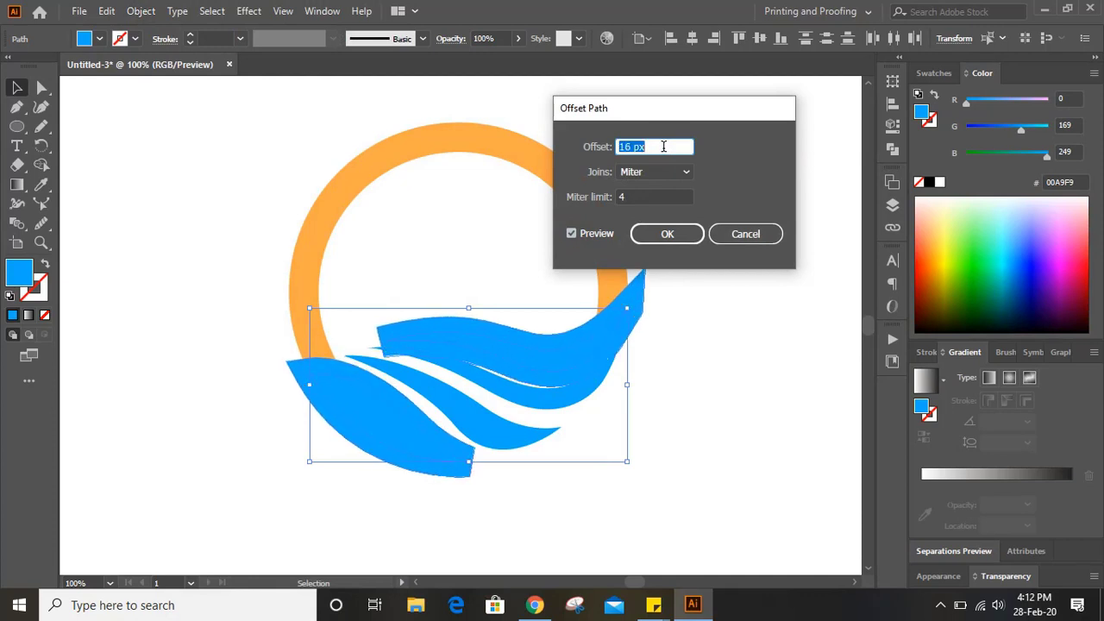
{"action": "left_click", "coordinate": [656, 237]}
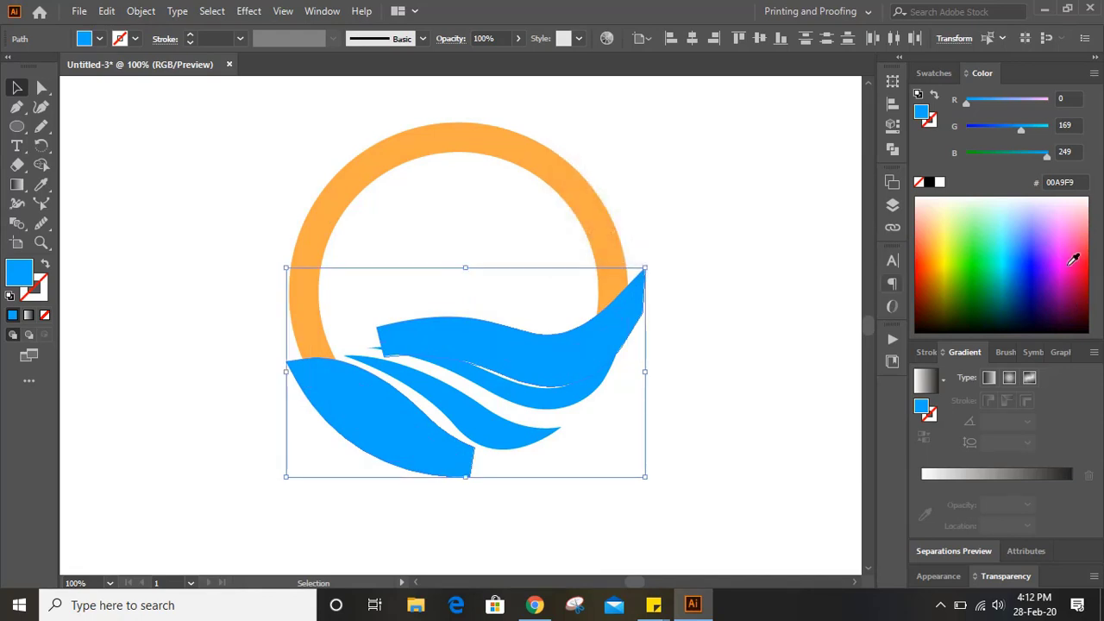
{"action": "left_click", "coordinate": [1011, 251]}
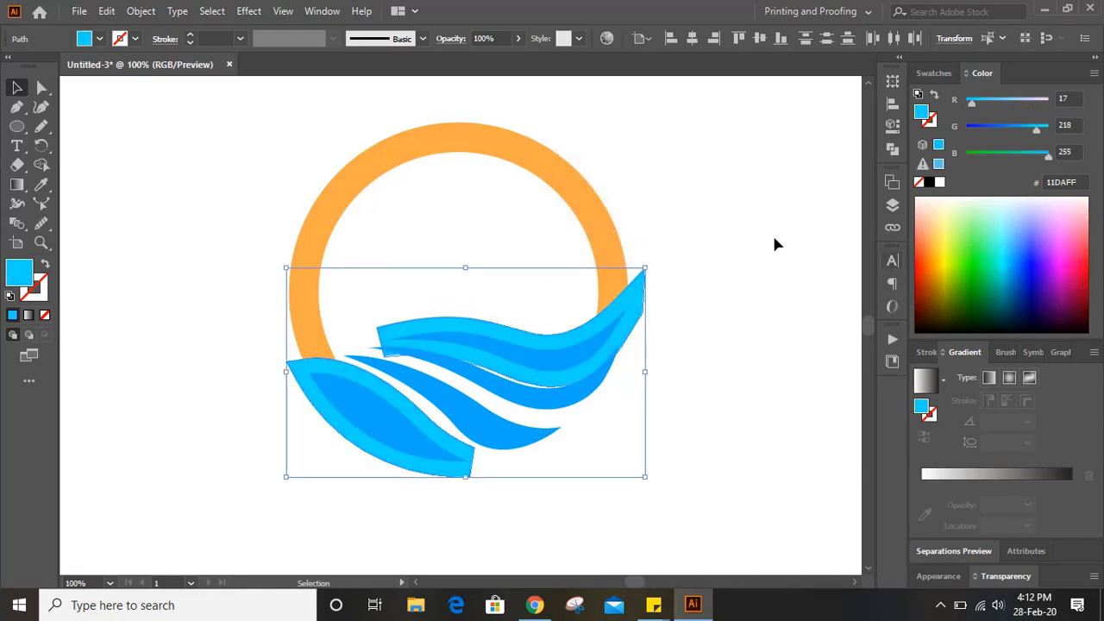
{"action": "left_click", "coordinate": [716, 216]}
Subtract both light blue offset shapes from the orange ring with Minus Front to leave gaps between ring and waves
{"action": "left_click", "coordinate": [639, 286]}
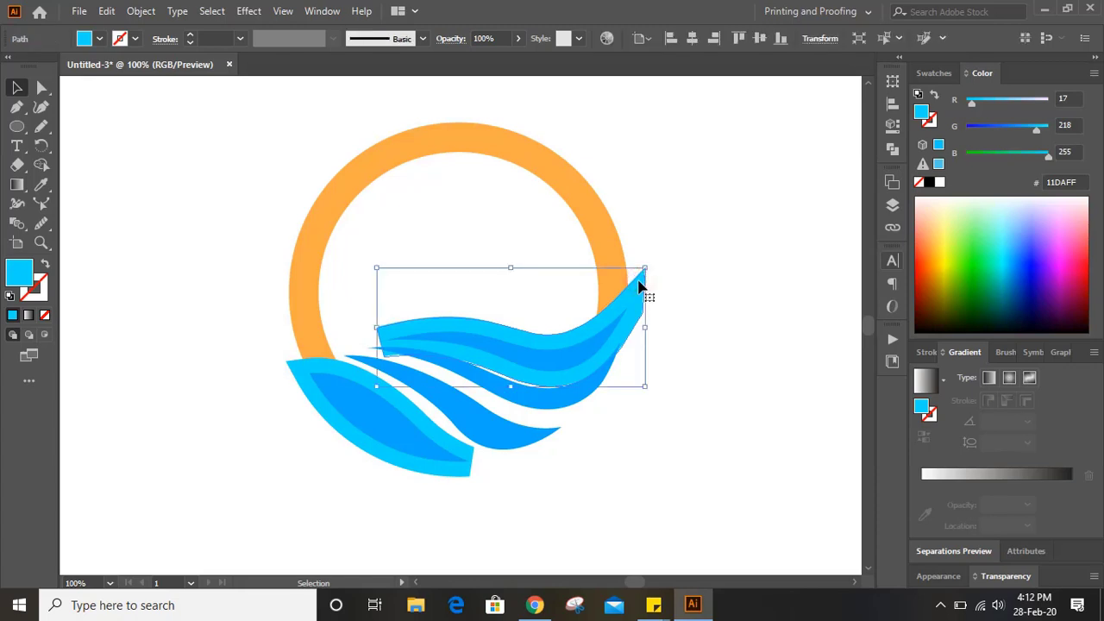
{"action": "left_click", "coordinate": [294, 386], "text": "shift"}
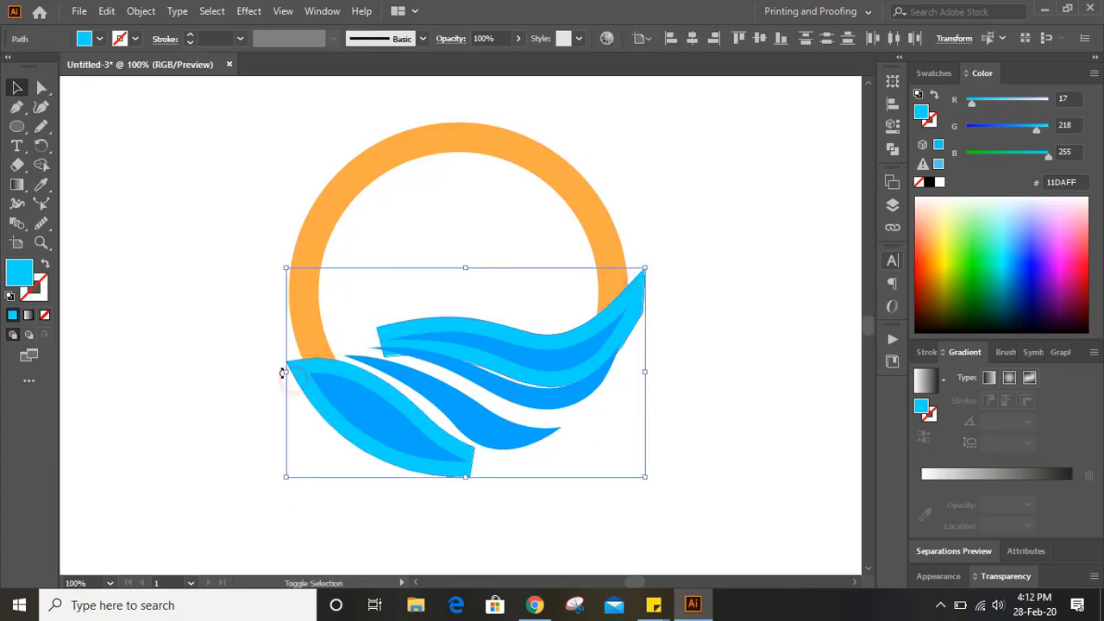
{"action": "left_click", "coordinate": [310, 303], "text": "shift"}
{"action": "left_click", "coordinate": [894, 149]}
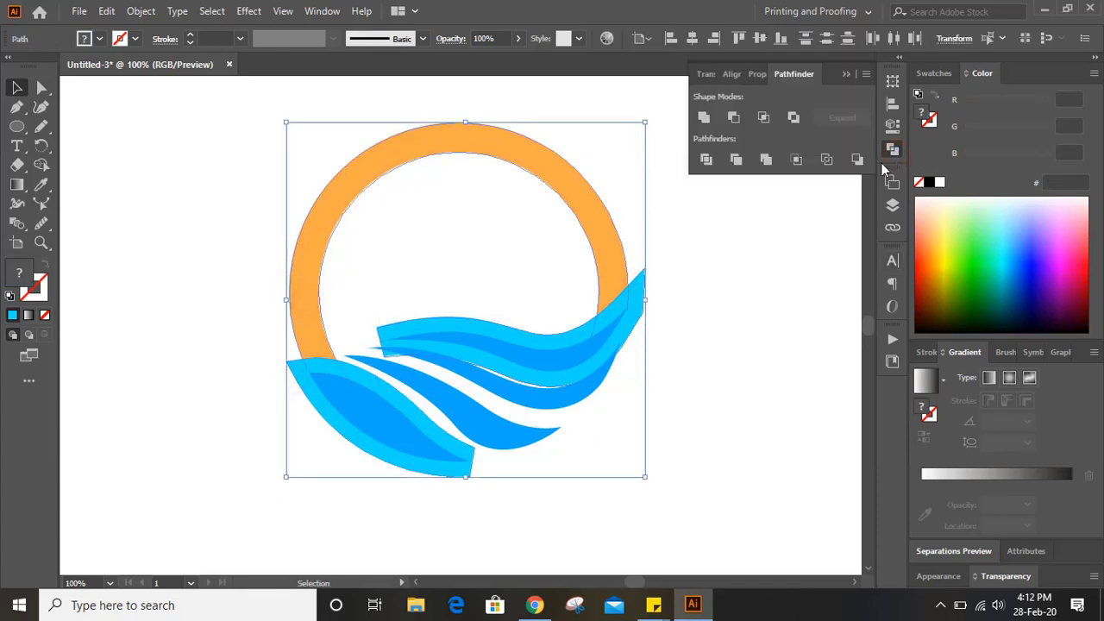
{"action": "left_click", "coordinate": [737, 116]}
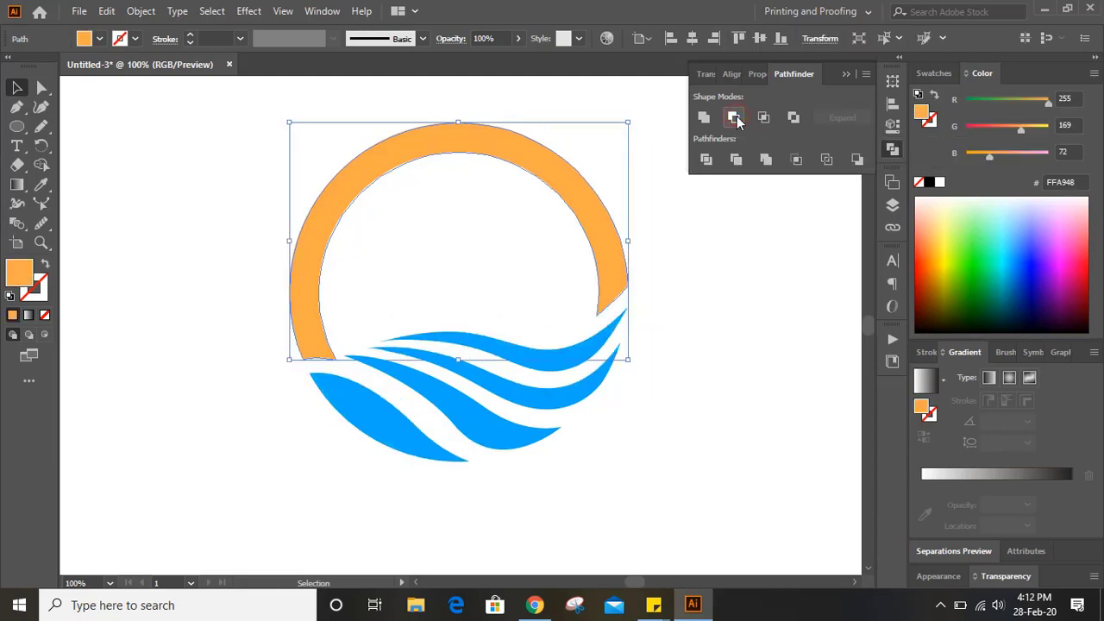
{"action": "left_click", "coordinate": [846, 73]}
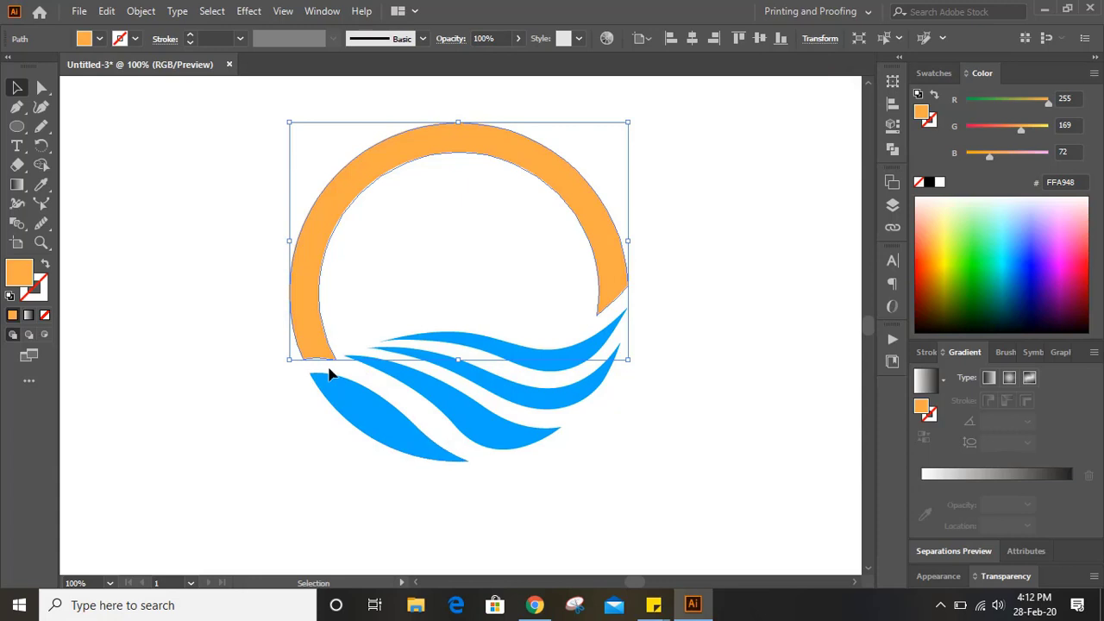
{"action": "left_click", "coordinate": [670, 358]}
{"action": "scroll", "coordinate": [696, 371], "scroll_direction": "up", "scroll_amount": 2}
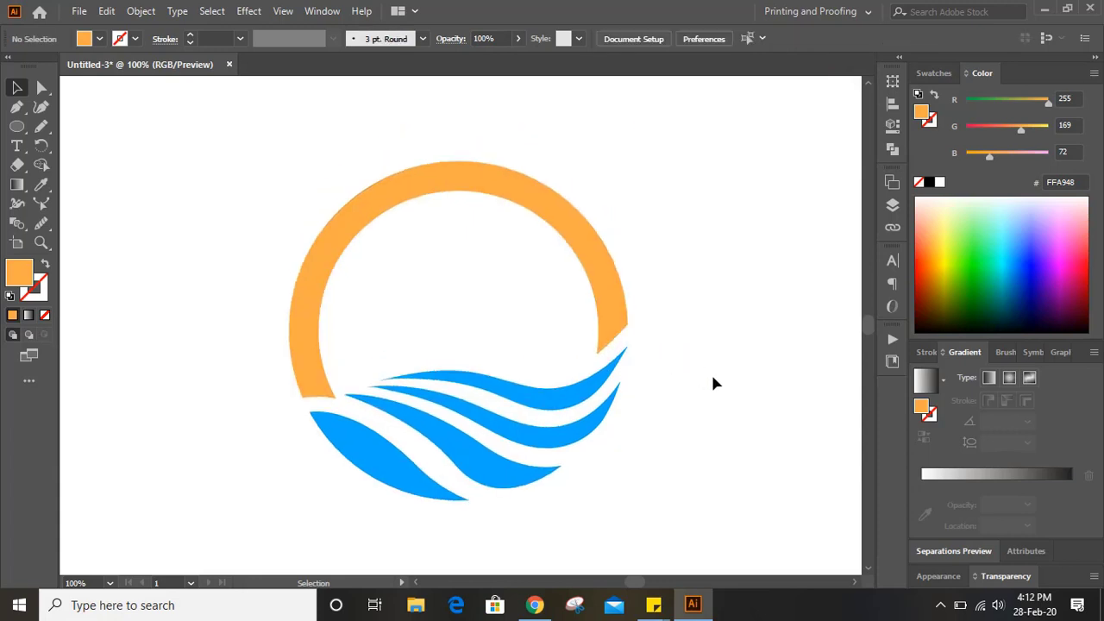
{"action": "key", "text": "ctrl+equal"}
{"action": "key", "text": "ctrl+equal"}
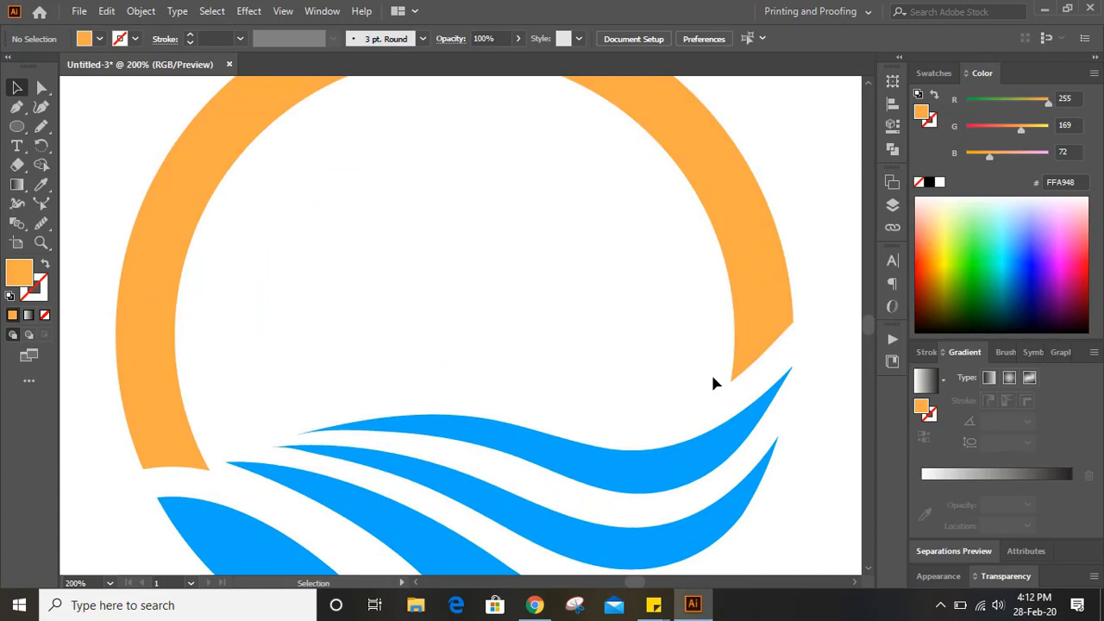
{"action": "key", "text": "ctrl+minus"}
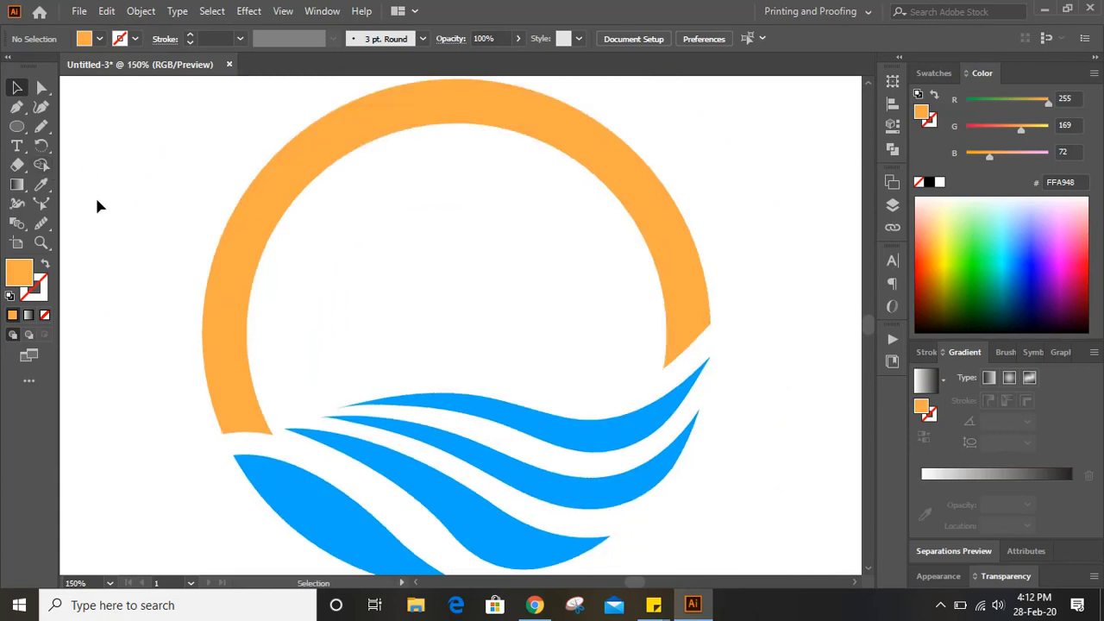
Draw a closed, S-curved orange tree trunk with the Pen tool, tapering upward from the topmost blue wave inside the ring
{"action": "left_click", "coordinate": [15, 107]}
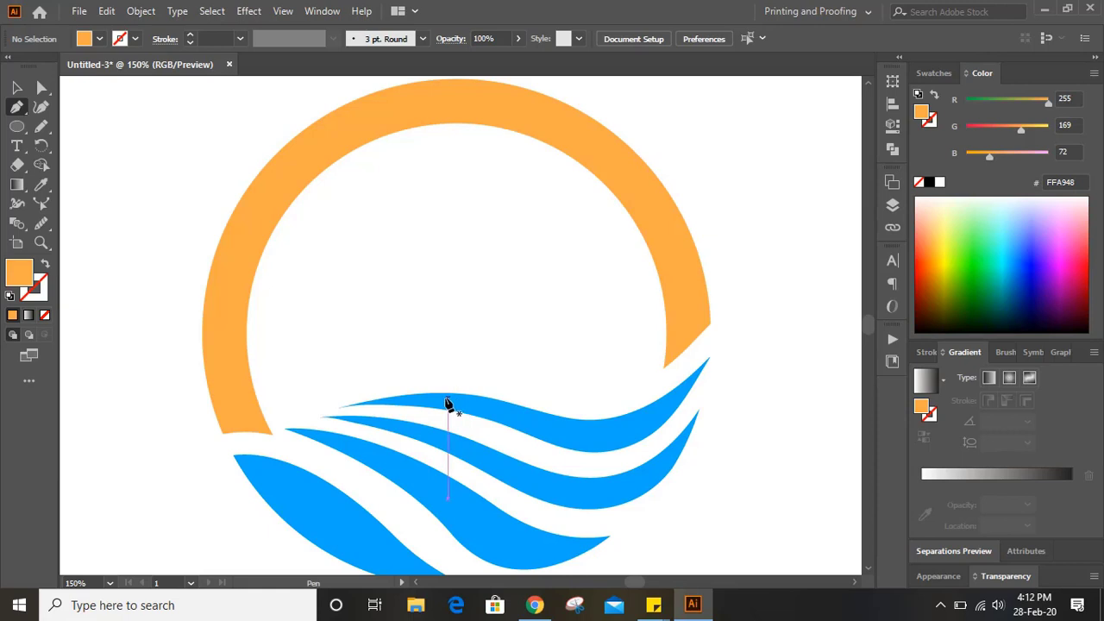
{"action": "left_click_drag", "start_coordinate": [440, 398], "coordinate": [389, 270]}
{"action": "left_click_drag", "start_coordinate": [427, 227], "coordinate": [493, 332]}
{"action": "scroll", "coordinate": [457, 302], "scroll_direction": "down", "scroll_amount": 1}
{"action": "left_click_drag", "start_coordinate": [466, 377], "coordinate": [456, 437]}
{"action": "left_click", "coordinate": [467, 378]}
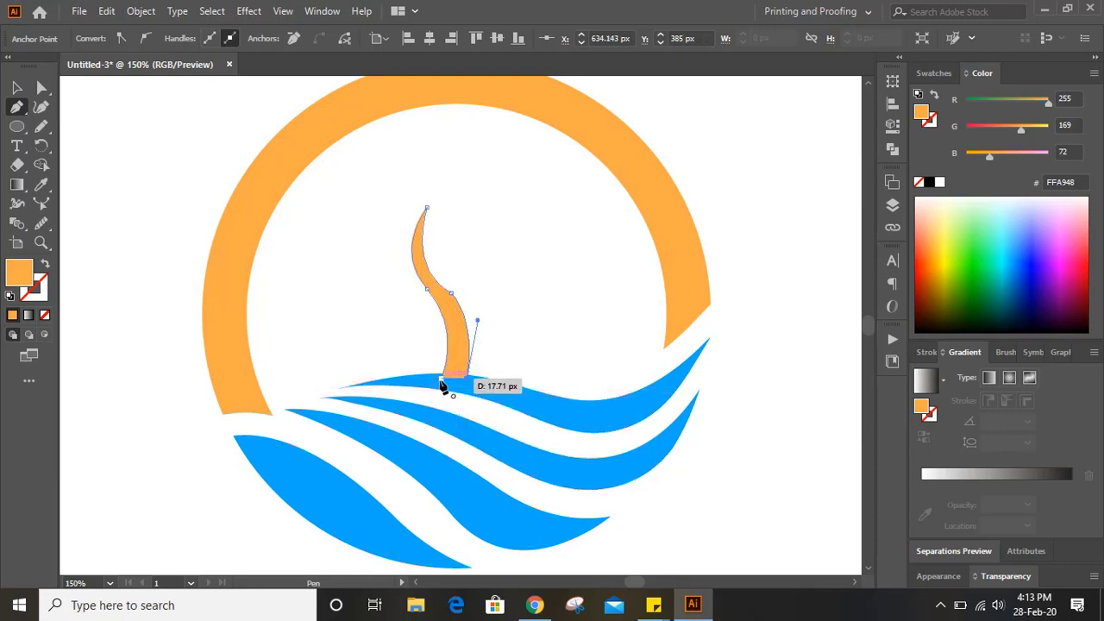
{"action": "left_click", "coordinate": [442, 381]}
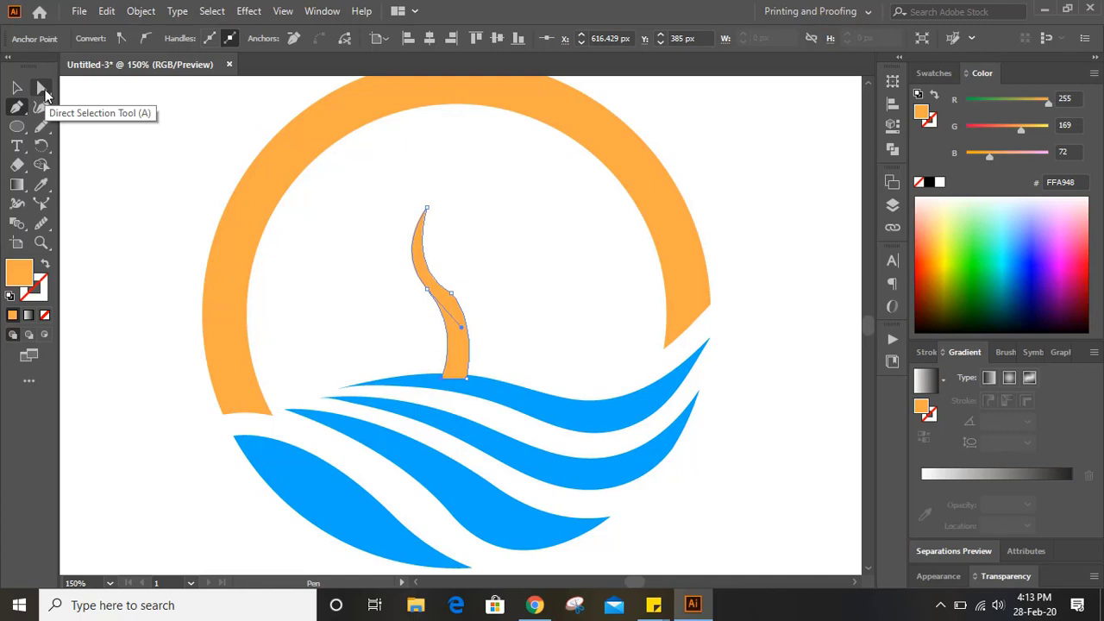
Round the corner at the middle anchor on the trunk's right edge to a radius of about 38 px
{"action": "left_click", "coordinate": [44, 90]}
{"action": "left_click", "coordinate": [451, 294]}
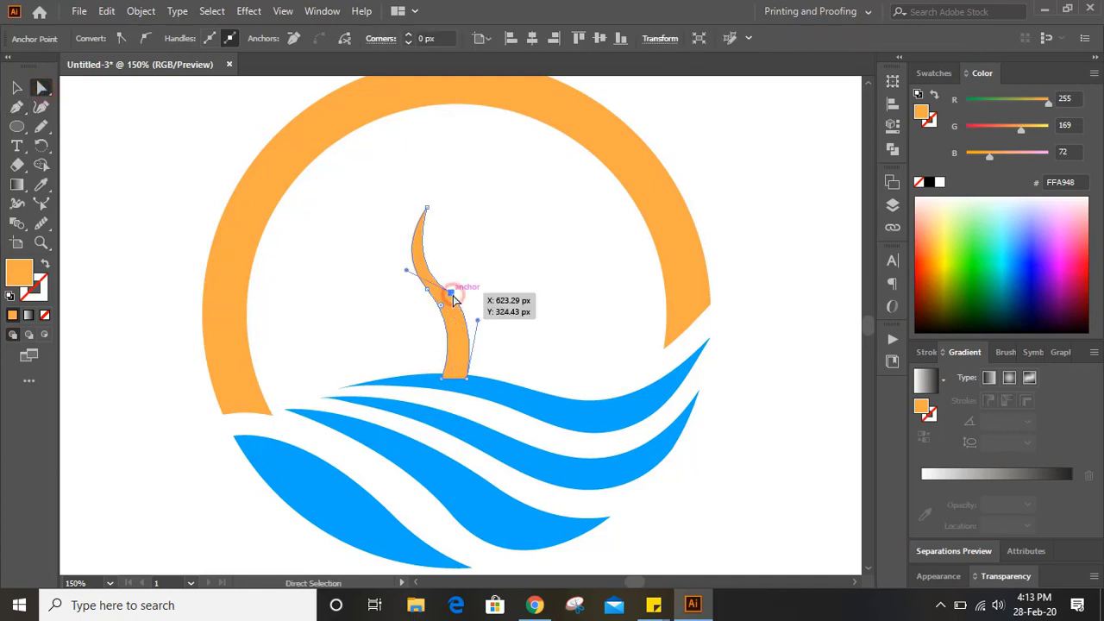
{"action": "left_click_drag", "start_coordinate": [423, 320], "coordinate": [328, 408]}
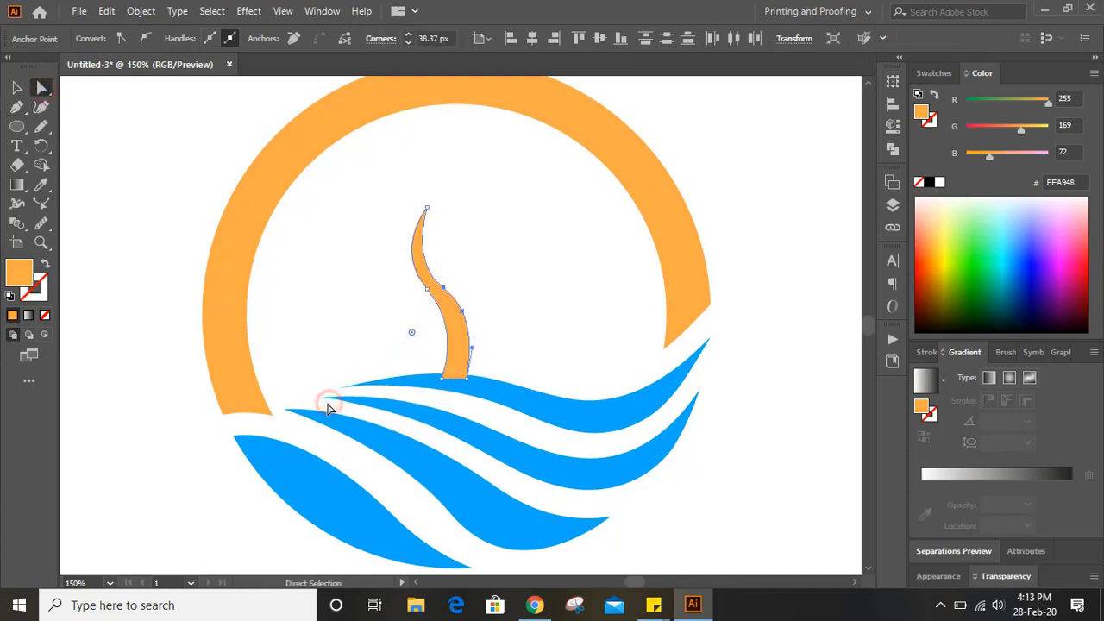
{"action": "left_click", "coordinate": [17, 88]}
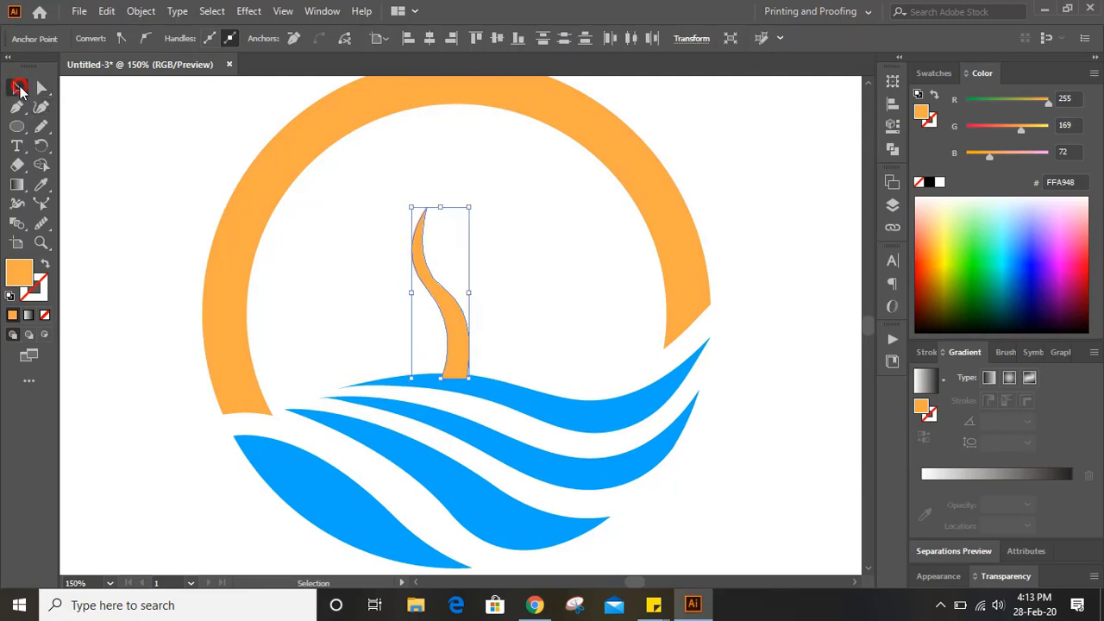
{"action": "left_click", "coordinate": [156, 148]}
Smooth both curved edges of the trunk with the Smooth tool
{"action": "key", "text": "ctrl+plus"}
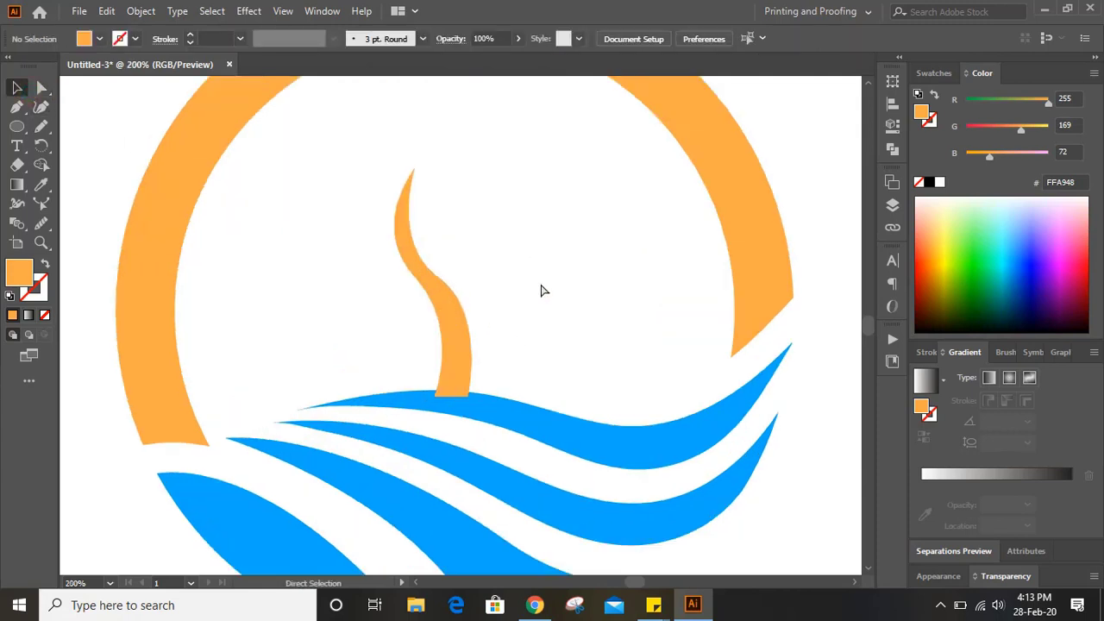
{"action": "left_click", "coordinate": [462, 328]}
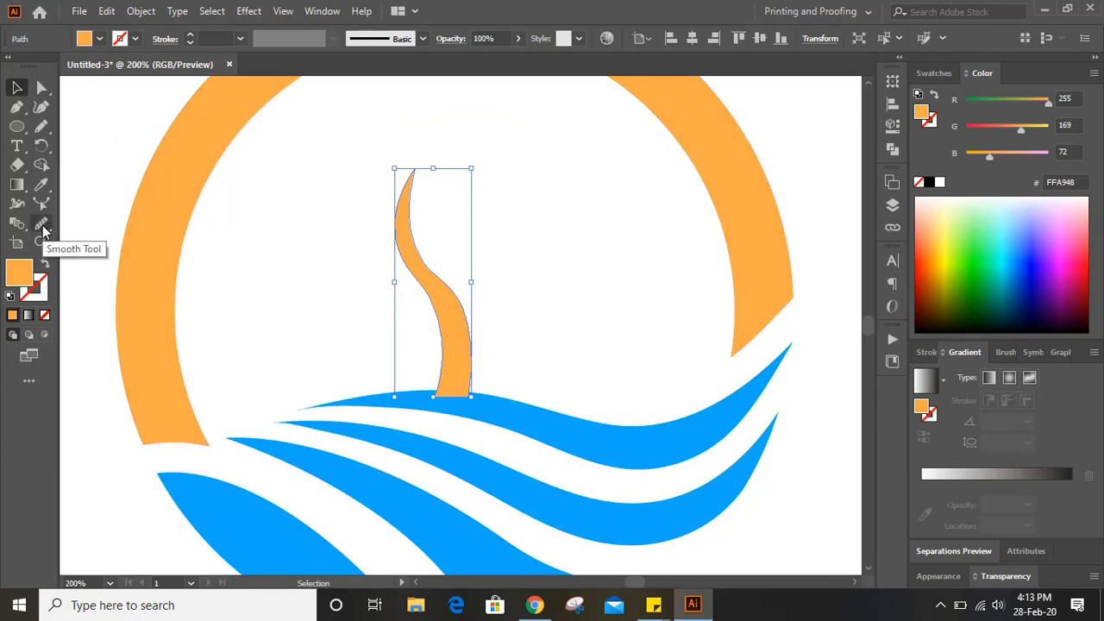
{"action": "left_click", "coordinate": [43, 224]}
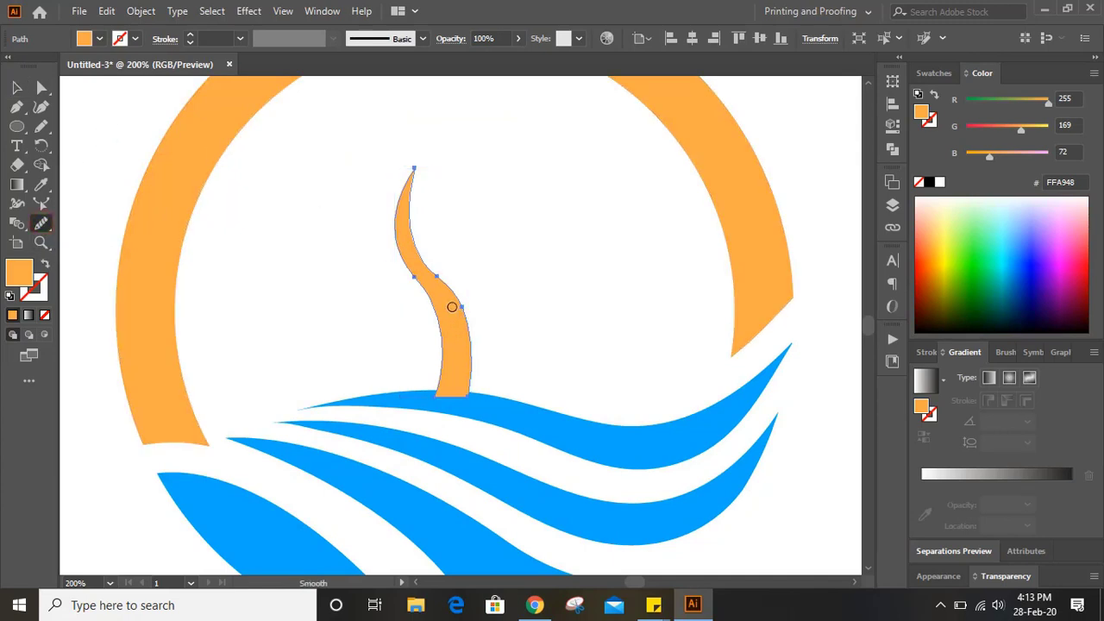
{"action": "mouse_move", "coordinate": [452, 307]}
{"action": "left_mouse_down"}
{"action": "mouse_move", "coordinate": [475, 333]}
{"action": "mouse_move", "coordinate": [419, 257]}
{"action": "mouse_move", "coordinate": [475, 362]}
{"action": "mouse_move", "coordinate": [426, 250]}
{"action": "mouse_move", "coordinate": [458, 306]}
{"action": "mouse_move", "coordinate": [478, 389]}
{"action": "mouse_move", "coordinate": [467, 378]}
{"action": "left_mouse_up"}
{"action": "mouse_move", "coordinate": [418, 285]}
{"action": "left_mouse_down"}
{"action": "mouse_move", "coordinate": [374, 241]}
{"action": "mouse_move", "coordinate": [422, 303]}
{"action": "mouse_move", "coordinate": [463, 313]}
{"action": "mouse_move", "coordinate": [432, 257]}
{"action": "left_mouse_up"}
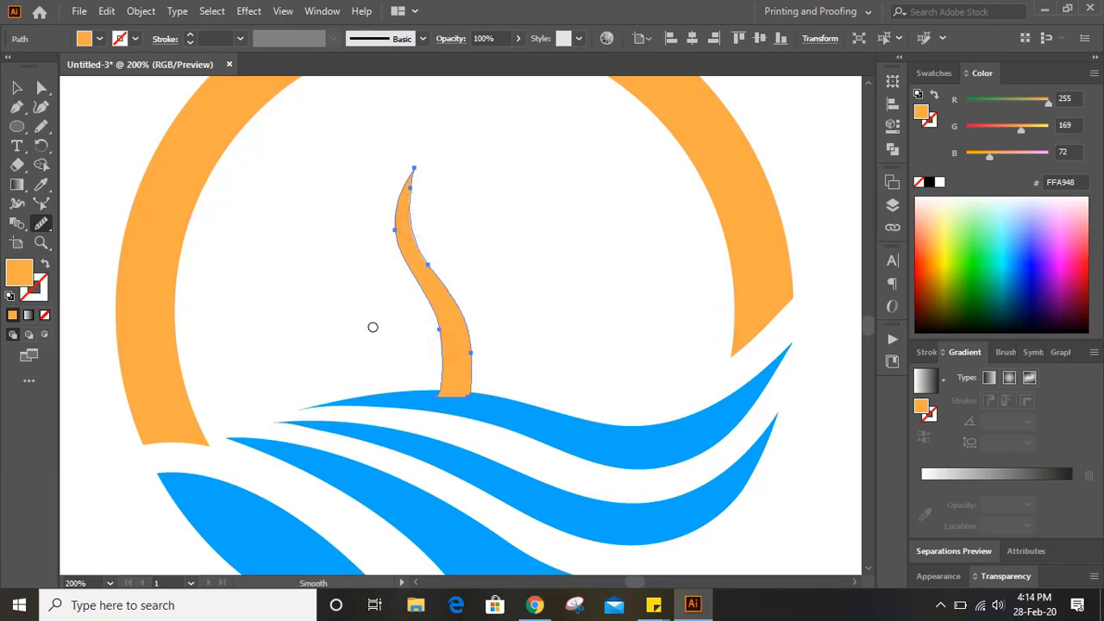
{"action": "key", "text": "v"}
{"action": "left_click", "coordinate": [547, 288]}
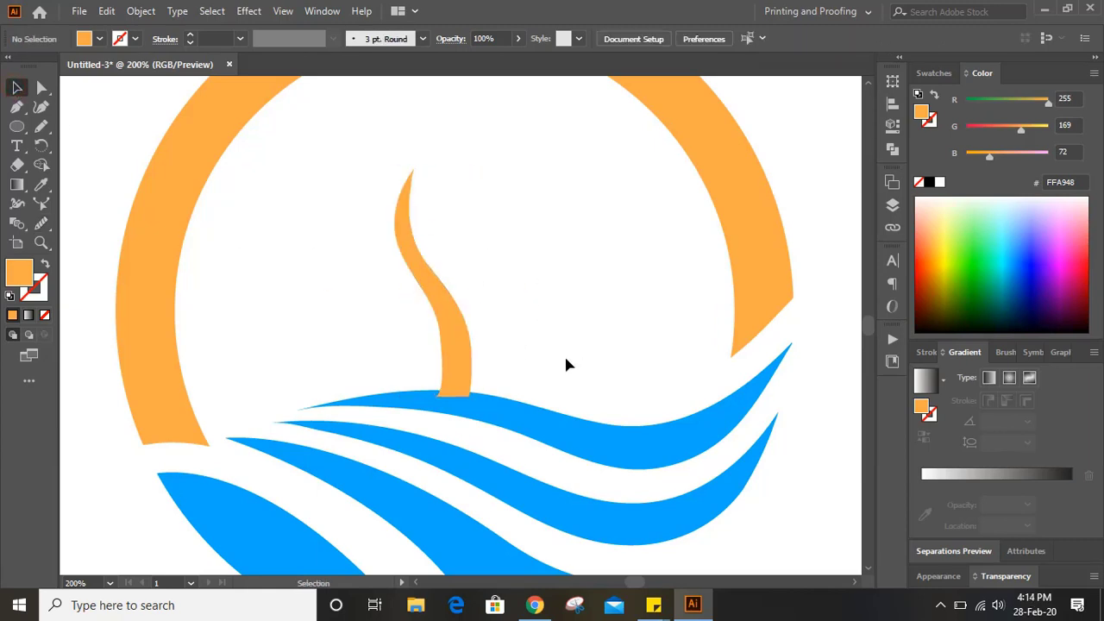
Rotate the trunk slightly counterclockwise and move it down so its base overlaps the topmost wave
{"action": "left_click", "coordinate": [451, 329]}
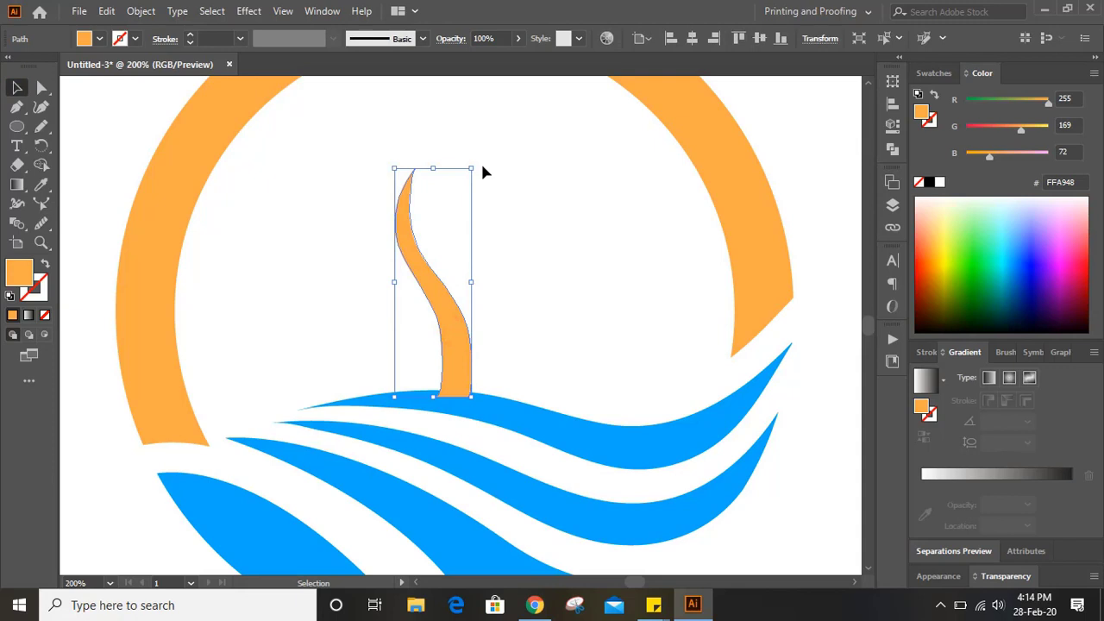
{"action": "left_click_drag", "start_coordinate": [481, 164], "coordinate": [463, 163]}
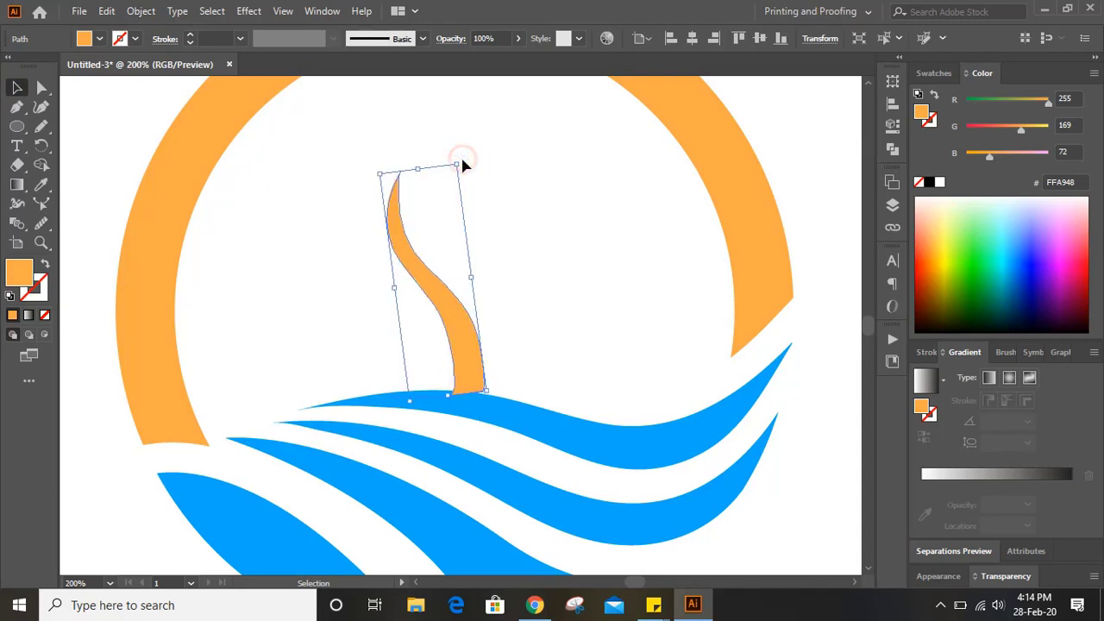
{"action": "left_click_drag", "start_coordinate": [466, 339], "coordinate": [473, 356]}
{"action": "left_click_drag", "start_coordinate": [473, 173], "coordinate": [471, 177]}
{"action": "left_click", "coordinate": [556, 203]}
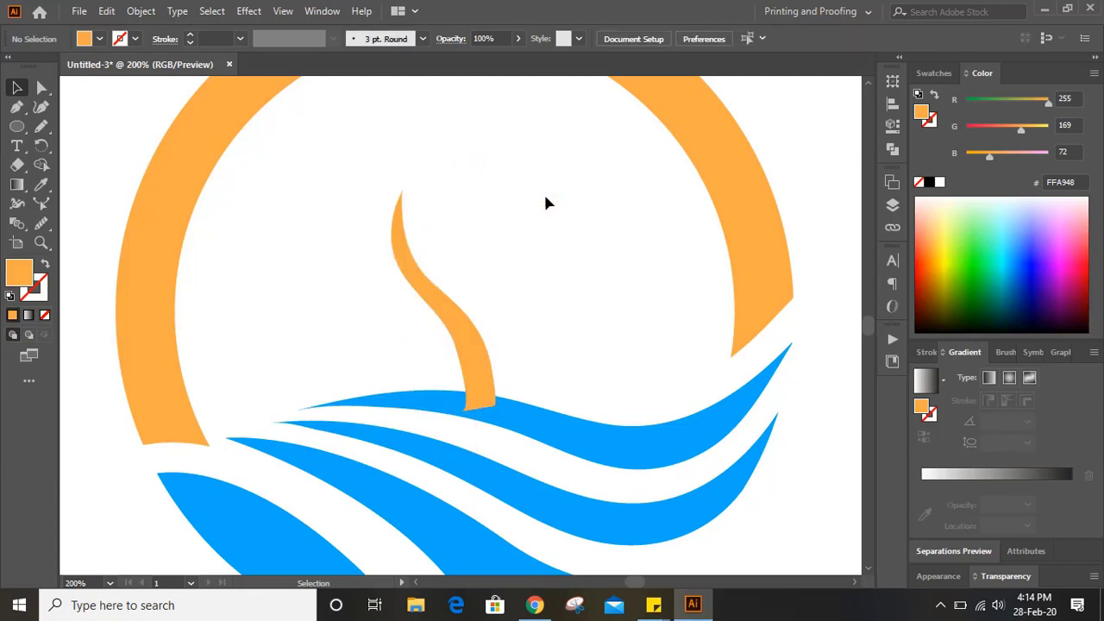
Draw a tapered orange branch with the Pen tool, curving up and to the right from the trunk's right edge
{"action": "scroll", "coordinate": [547, 222], "scroll_direction": "up", "scroll_amount": 1}
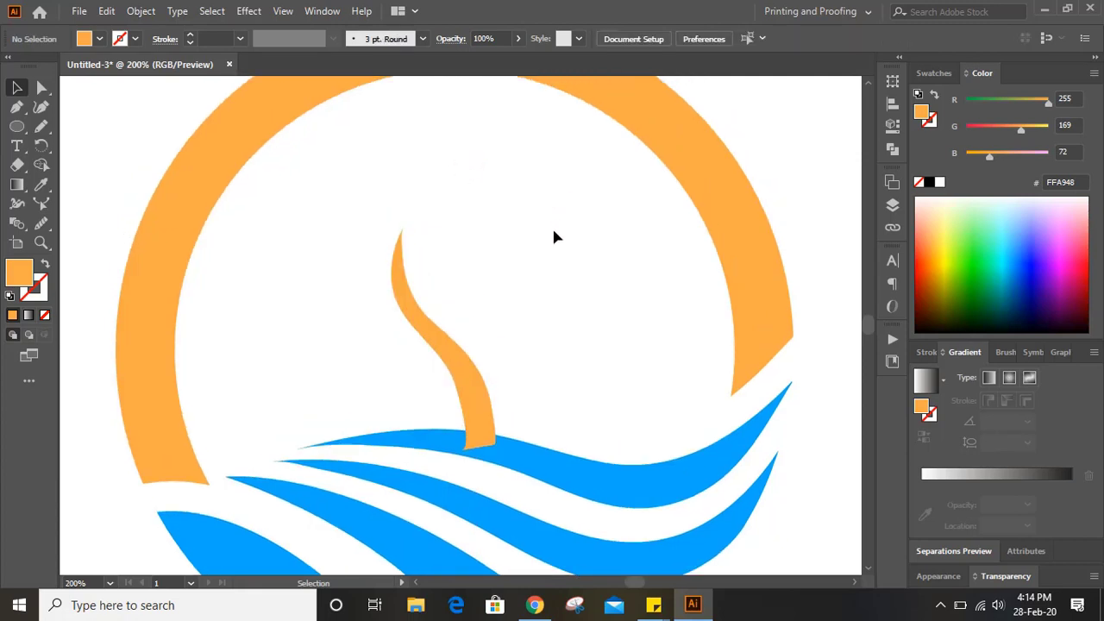
{"action": "left_click", "coordinate": [17, 106]}
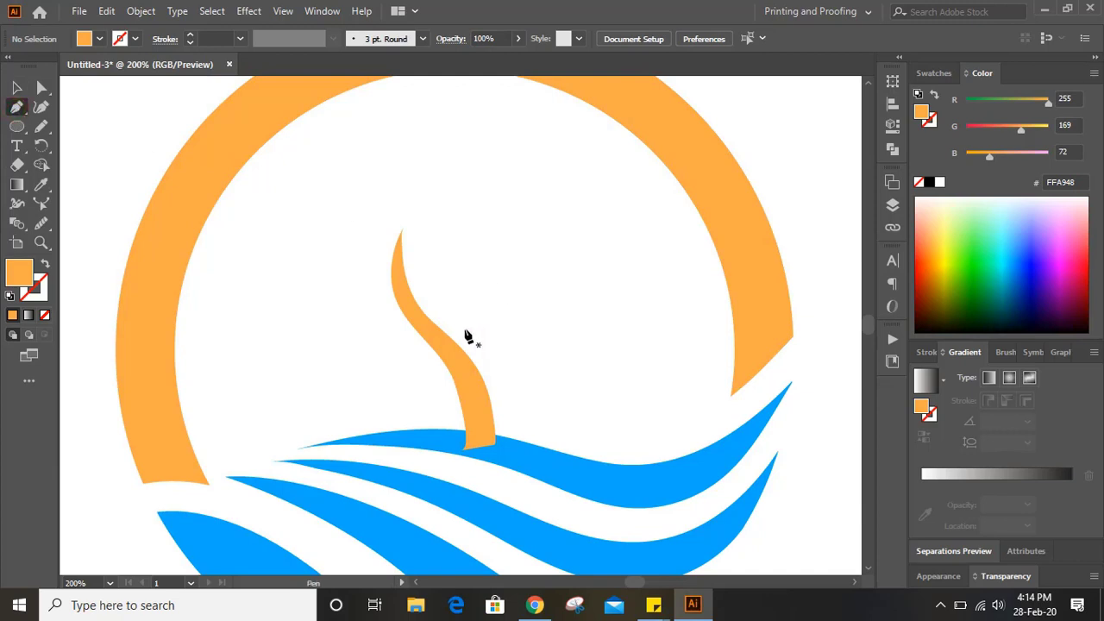
{"action": "left_click", "coordinate": [490, 374]}
{"action": "left_click_drag", "start_coordinate": [554, 241], "coordinate": [553, 148]}
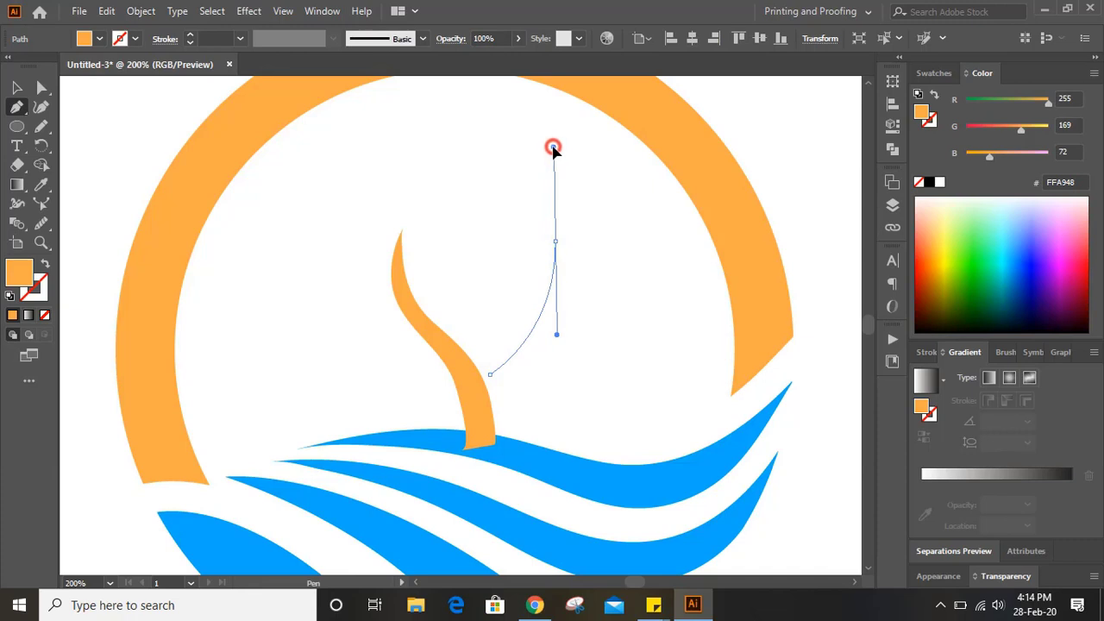
{"action": "scroll", "coordinate": [557, 239], "scroll_direction": "down", "scroll_amount": 2}
{"action": "left_click_drag", "start_coordinate": [540, 292], "coordinate": [491, 319]}
{"action": "left_click", "coordinate": [17, 87]}
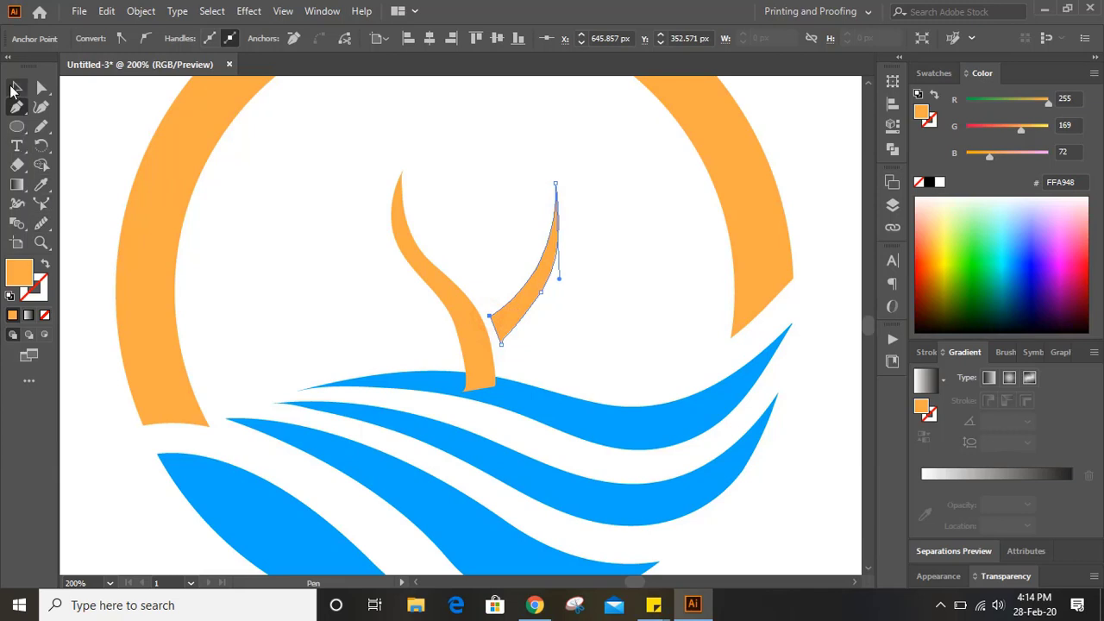
{"action": "left_click", "coordinate": [312, 234]}
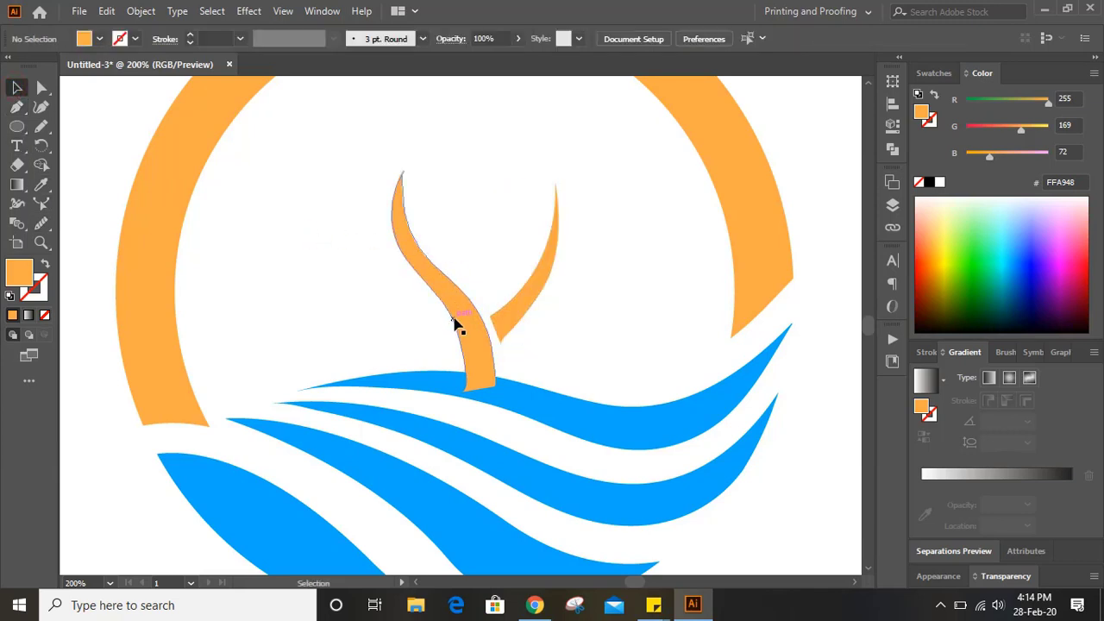
Duplicate the trunk slightly to the right and use Shape Builder to remove the copy together with its overlap on the branch
{"action": "mouse_move", "coordinate": [457, 326]}
{"action": "left_mouse_down"}
{"action": "mouse_move", "coordinate": [460, 316]}
{"action": "mouse_move", "coordinate": [471, 325]}
{"action": "left_mouse_up"}
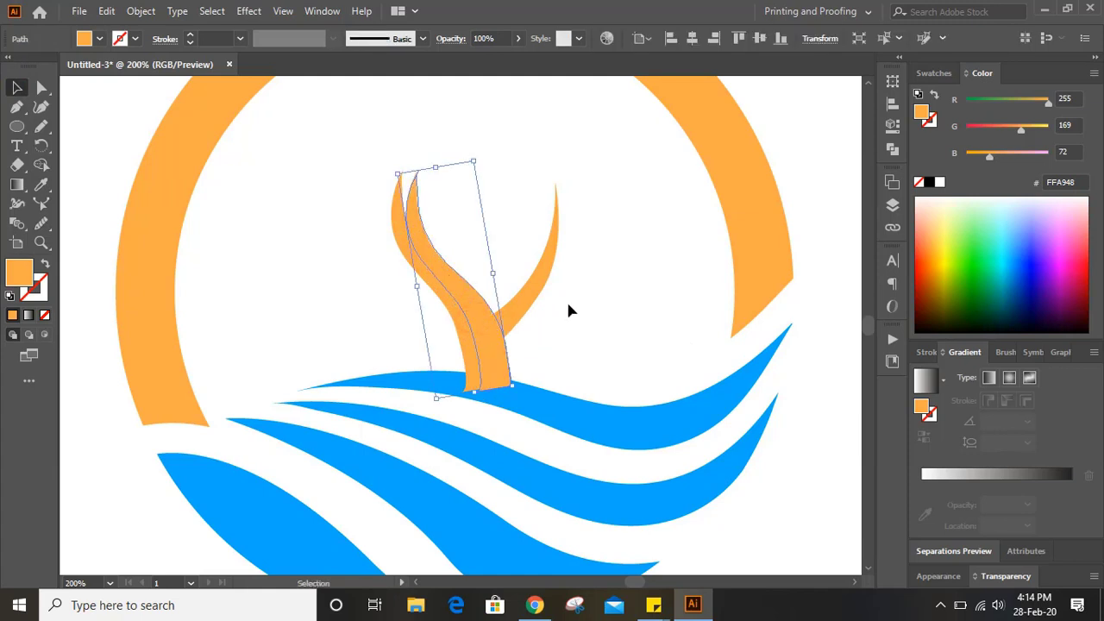
{"action": "left_click", "coordinate": [523, 290], "text": "shift"}
{"action": "left_click", "coordinate": [40, 165]}
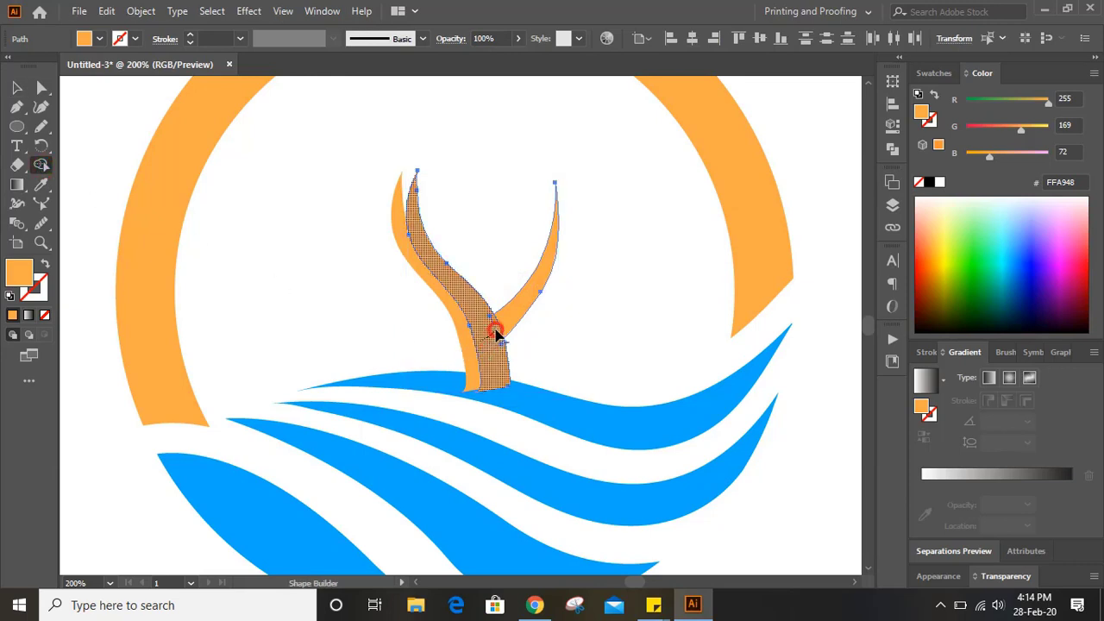
{"action": "left_click", "coordinate": [494, 334], "text": "alt"}
{"action": "left_click", "coordinate": [17, 87]}
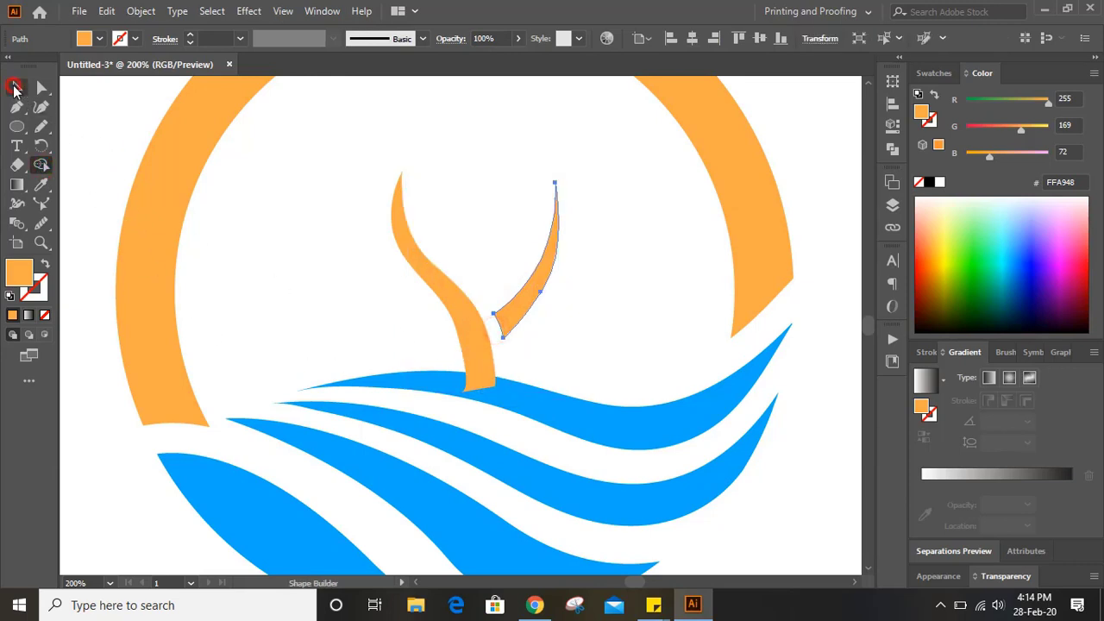
{"action": "left_click", "coordinate": [357, 285]}
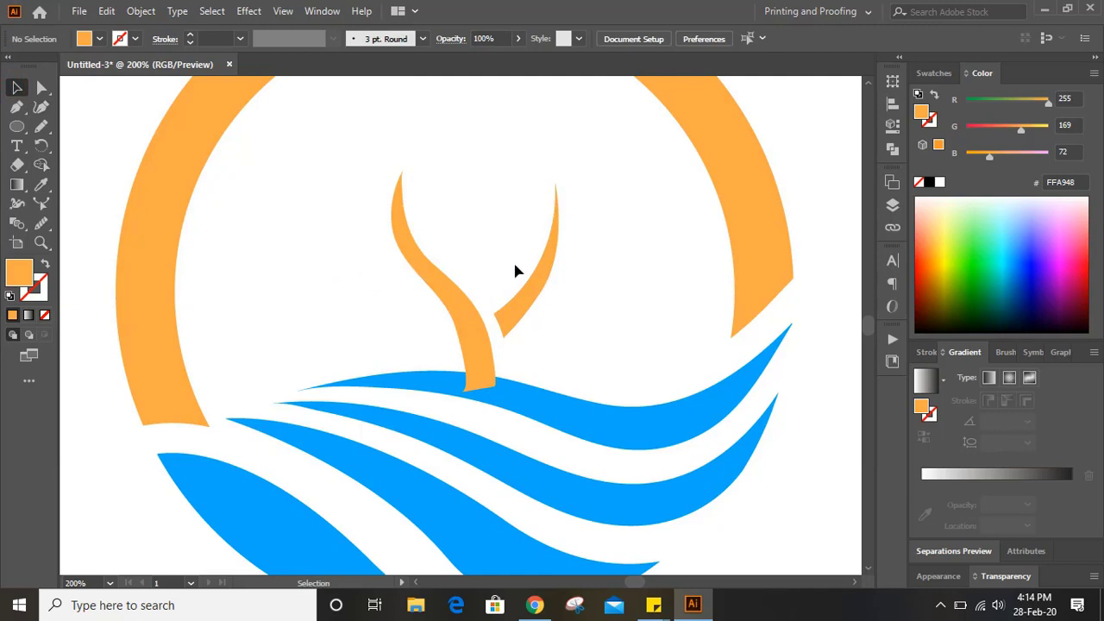
Nudge the right branch left to narrow its gap from the trunk
{"action": "left_click", "coordinate": [528, 304]}
{"action": "key", "text": "Left"}
{"action": "key", "text": "Left"}
{"action": "key", "text": "Left"}
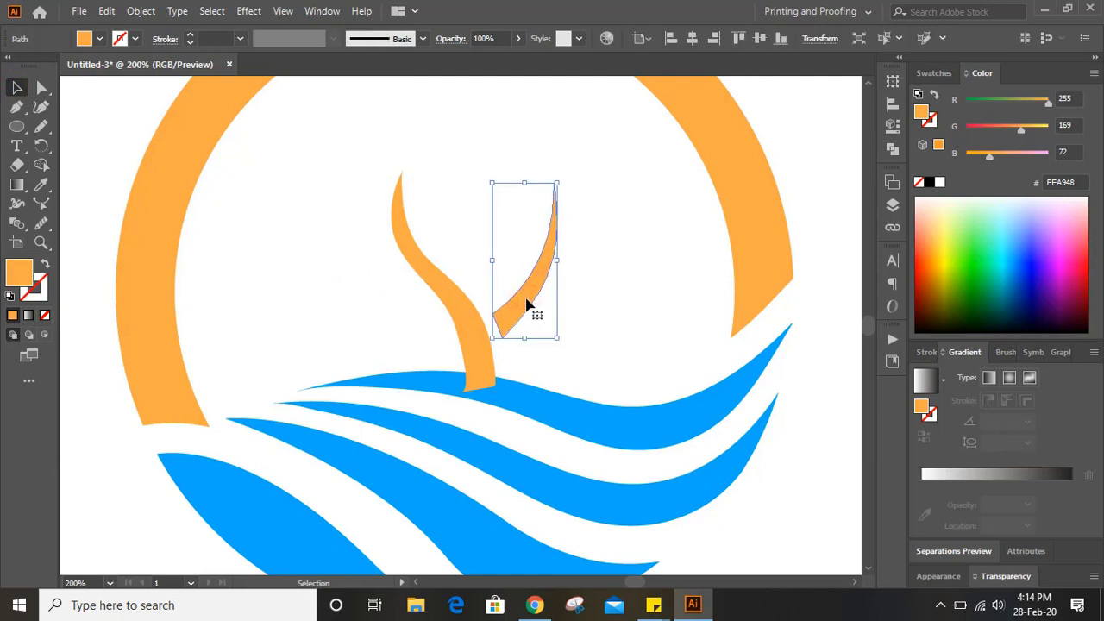
{"action": "key", "text": "Left"}
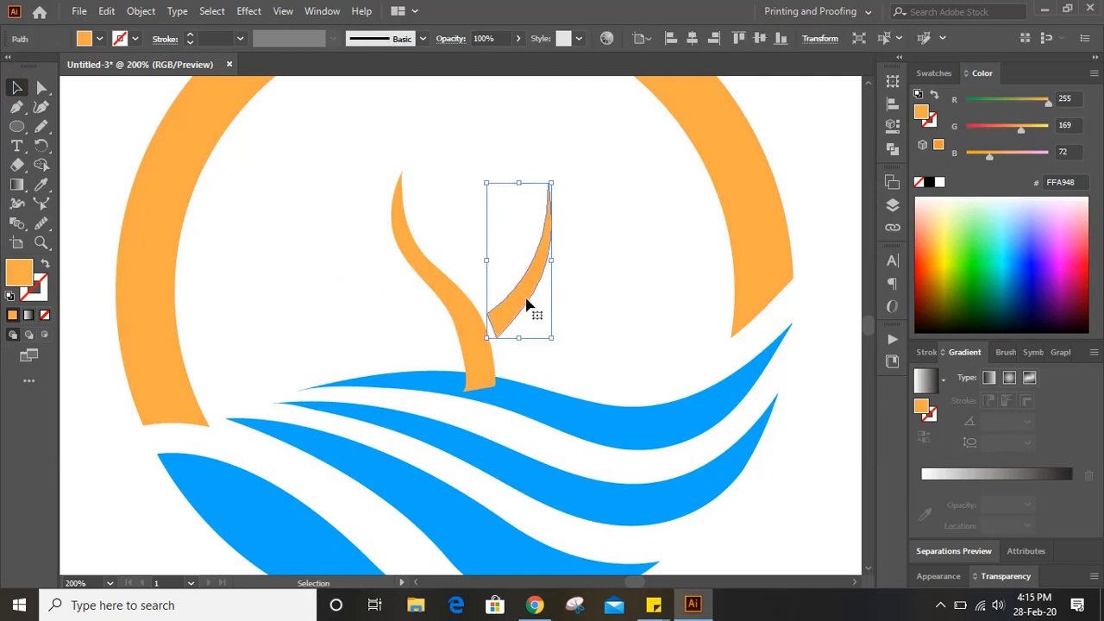
{"action": "left_click", "coordinate": [605, 299]}
Nudge the trunk and branch together to the left and scale them down slightly, keeping the base on the top wave
{"action": "scroll", "coordinate": [324, 255], "scroll_direction": "up", "scroll_amount": 3}
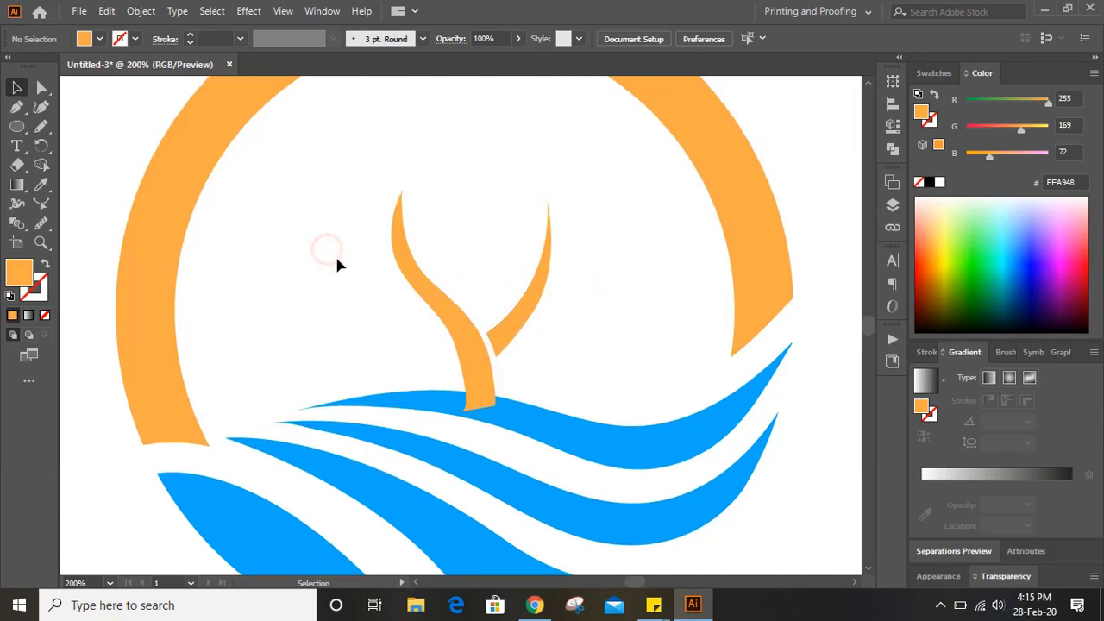
{"action": "left_click_drag", "start_coordinate": [312, 255], "coordinate": [591, 405]}
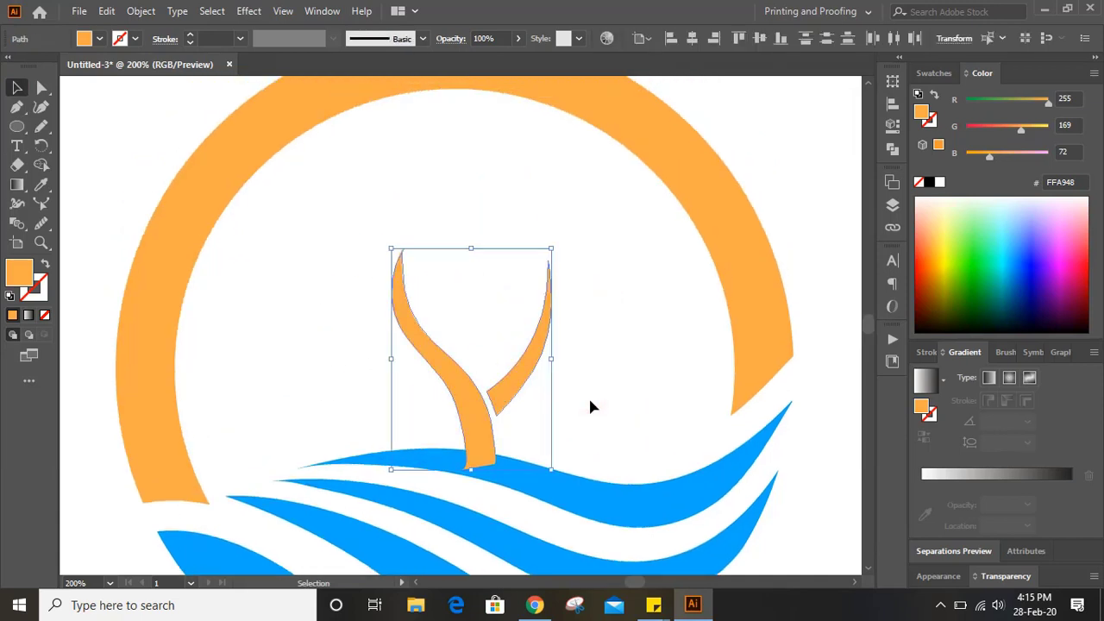
{"action": "key", "text": "Left"}
{"action": "key", "text": "Left"}
{"action": "key", "text": "Left"}
{"action": "key", "text": "Left"}
{"action": "key", "text": "Left"}
{"action": "key", "text": "Left"}
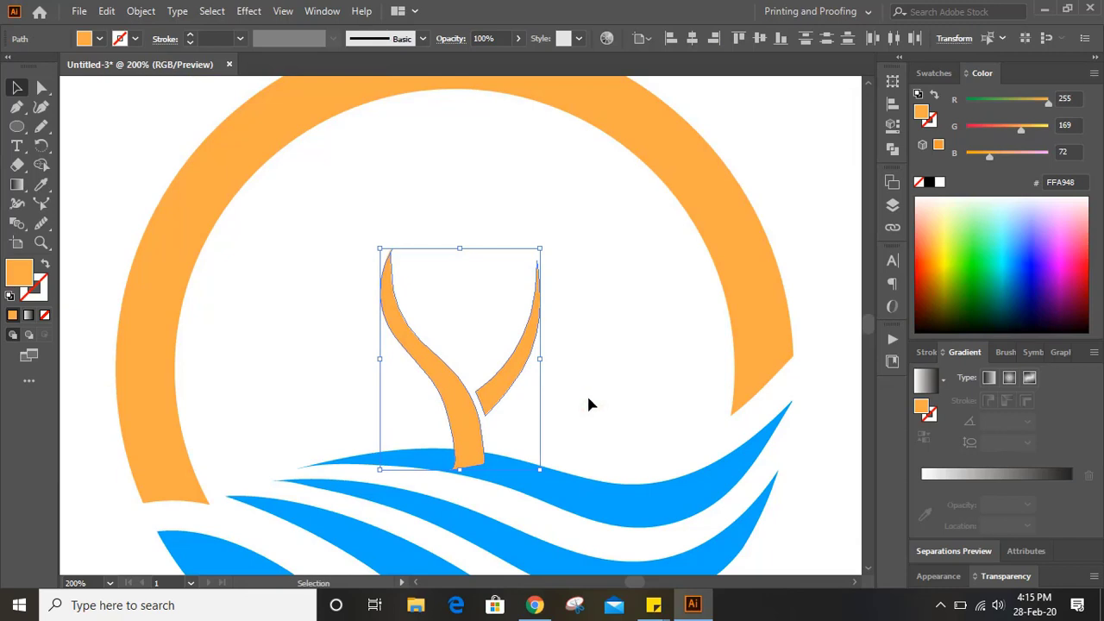
{"action": "left_click_drag", "start_coordinate": [463, 249], "coordinate": [468, 273]}
{"action": "left_click", "coordinate": [610, 284]}
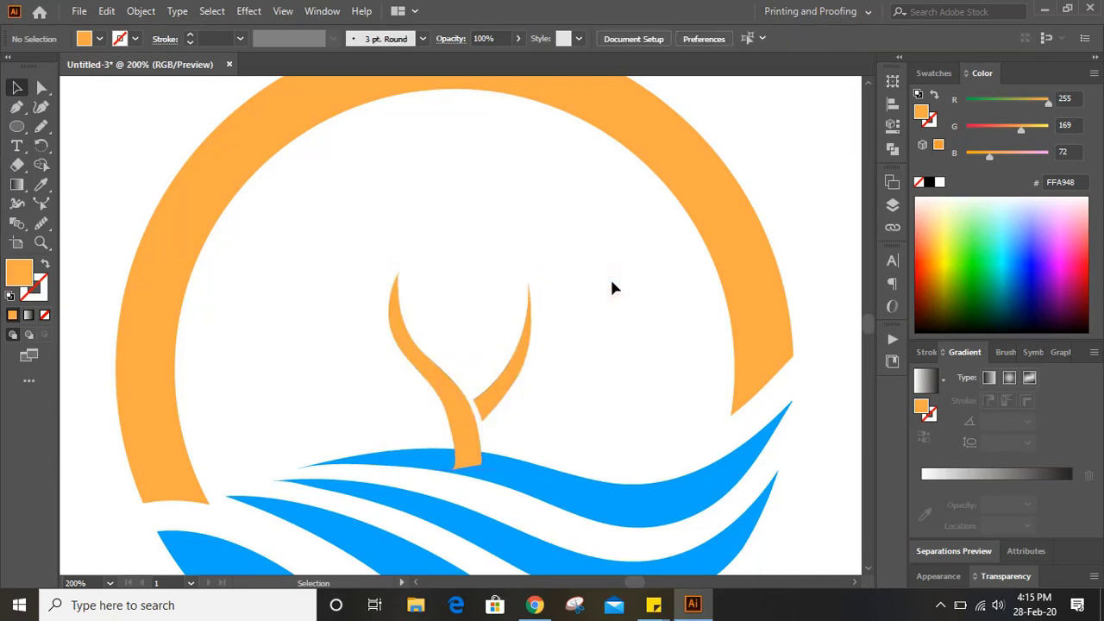
Draw a small orange leaf with the Pen tool beside the right branch's tip, its pointed end curving up to the right
{"action": "scroll", "coordinate": [612, 287], "scroll_direction": "up", "scroll_amount": 2}
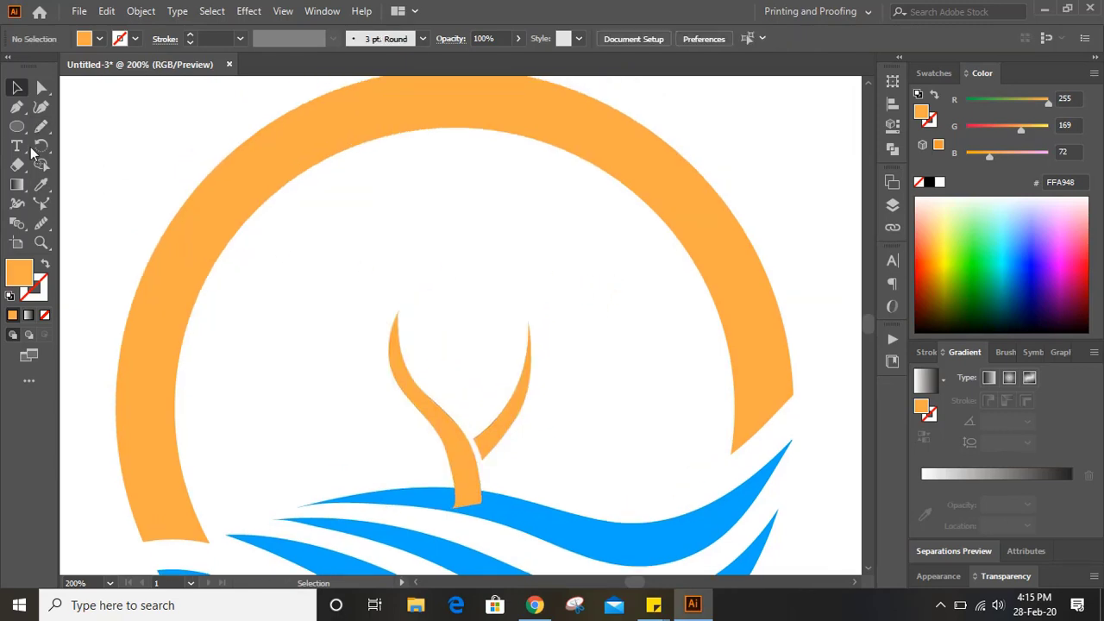
{"action": "left_click", "coordinate": [15, 110]}
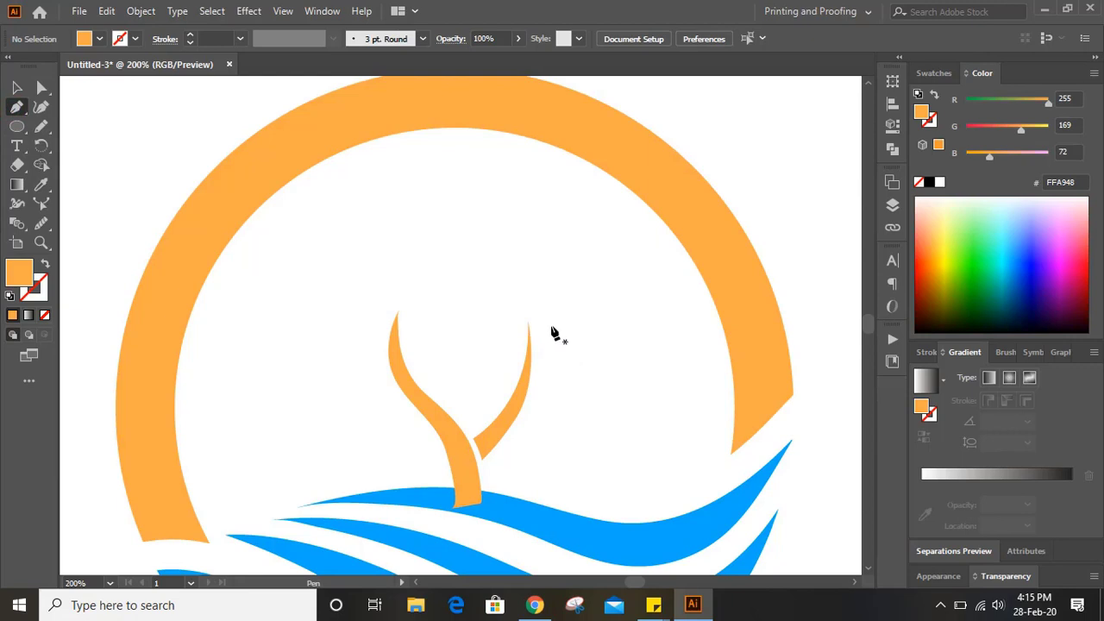
{"action": "left_click_drag", "start_coordinate": [552, 325], "coordinate": [608, 363]}
{"action": "left_click_drag", "start_coordinate": [552, 325], "coordinate": [503, 271]}
{"action": "left_click", "coordinate": [14, 86]}
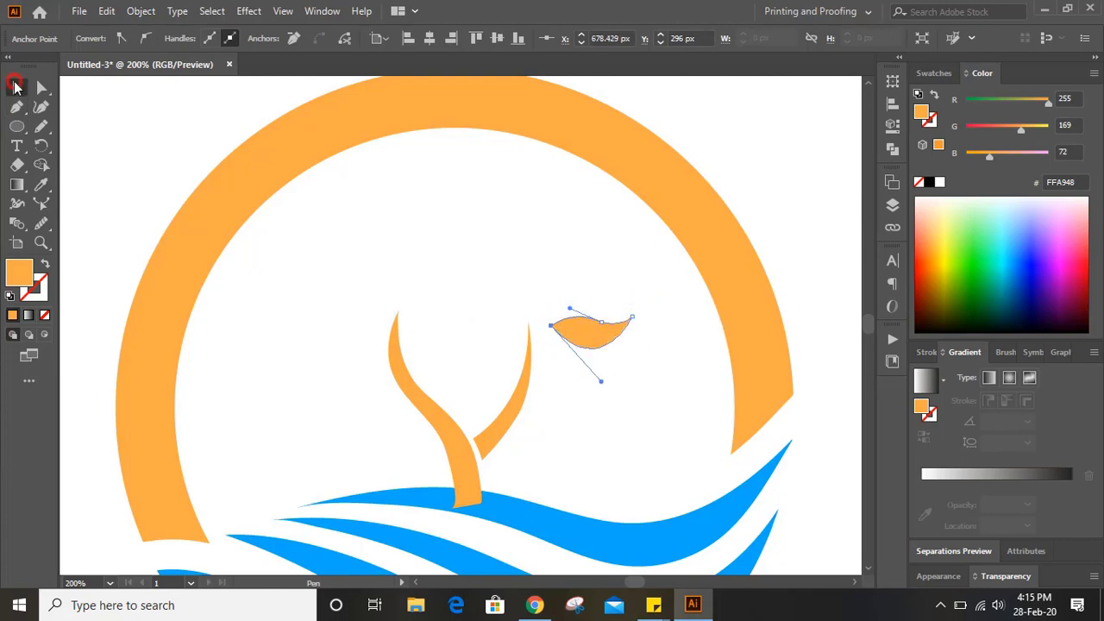
{"action": "left_click", "coordinate": [715, 284]}
Draw a thin pointed vein sliver with the Pen tool across the leaf's base, extending to the leaf's middle
{"action": "scroll", "coordinate": [776, 384], "scroll_direction": "up", "scroll_amount": 3}
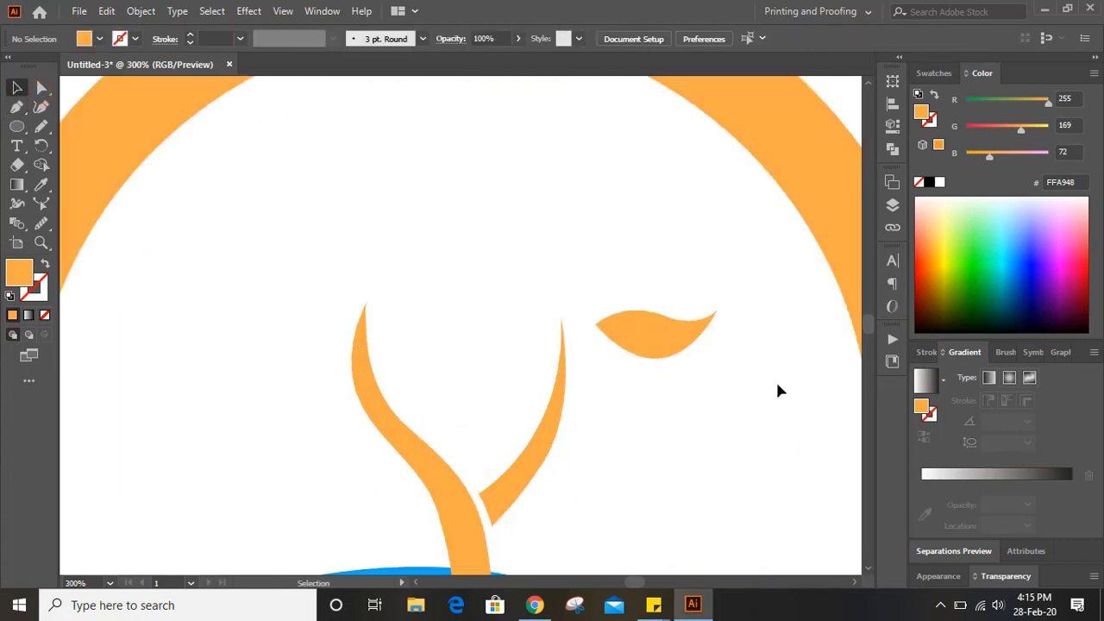
{"action": "left_click", "coordinate": [17, 106]}
{"action": "left_click", "coordinate": [584, 264]}
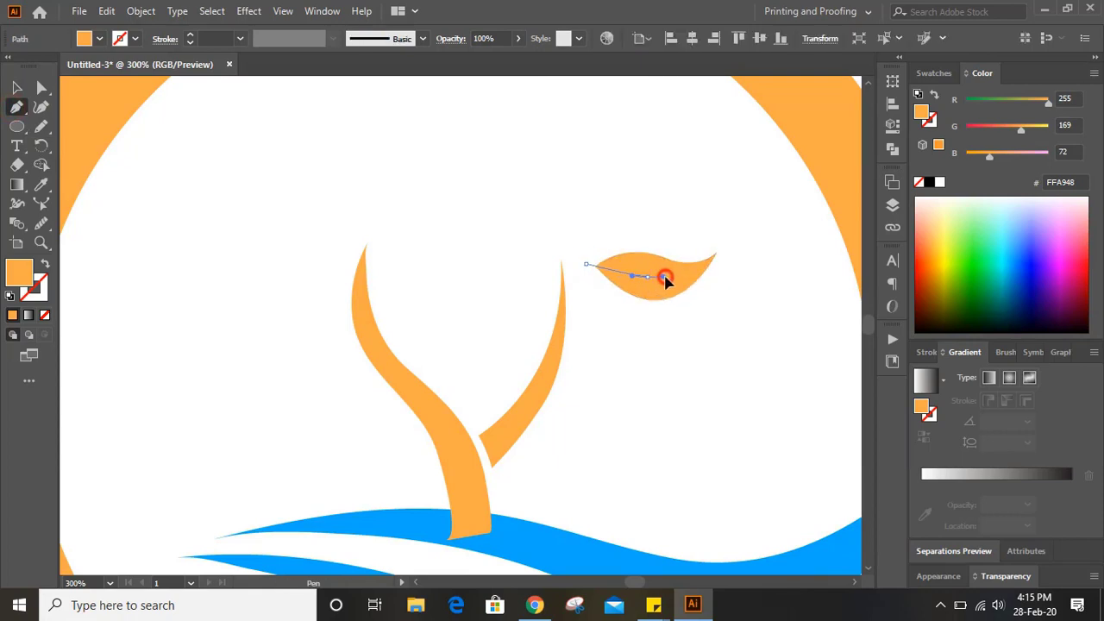
{"action": "left_click_drag", "start_coordinate": [648, 277], "coordinate": [673, 275]}
{"action": "left_click", "coordinate": [648, 277]}
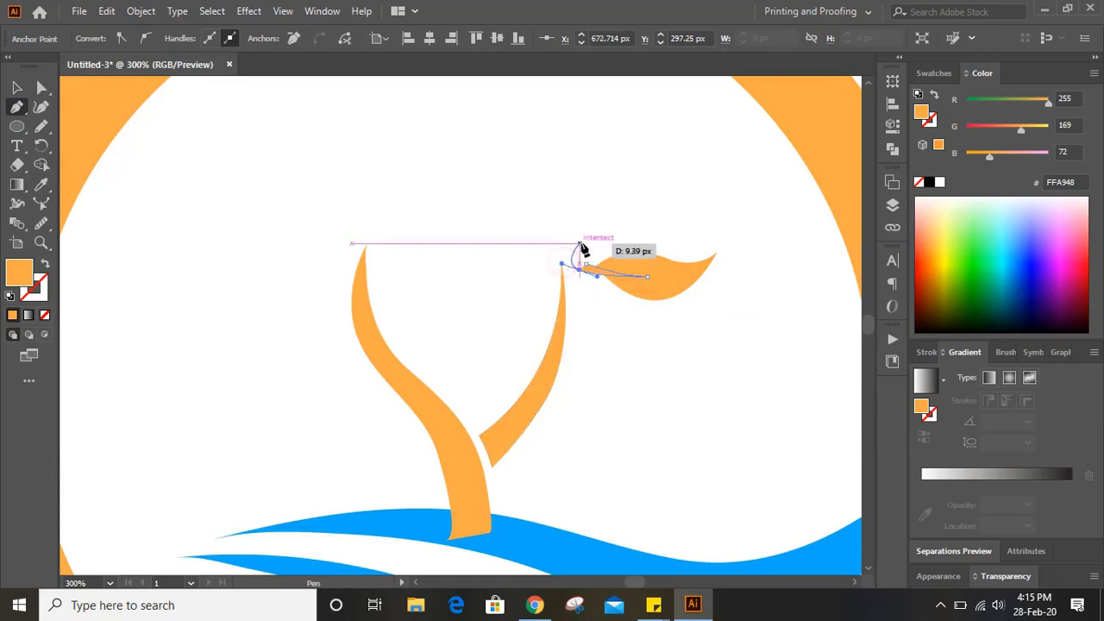
{"action": "left_click", "coordinate": [16, 88]}
{"action": "left_click", "coordinate": [468, 221]}
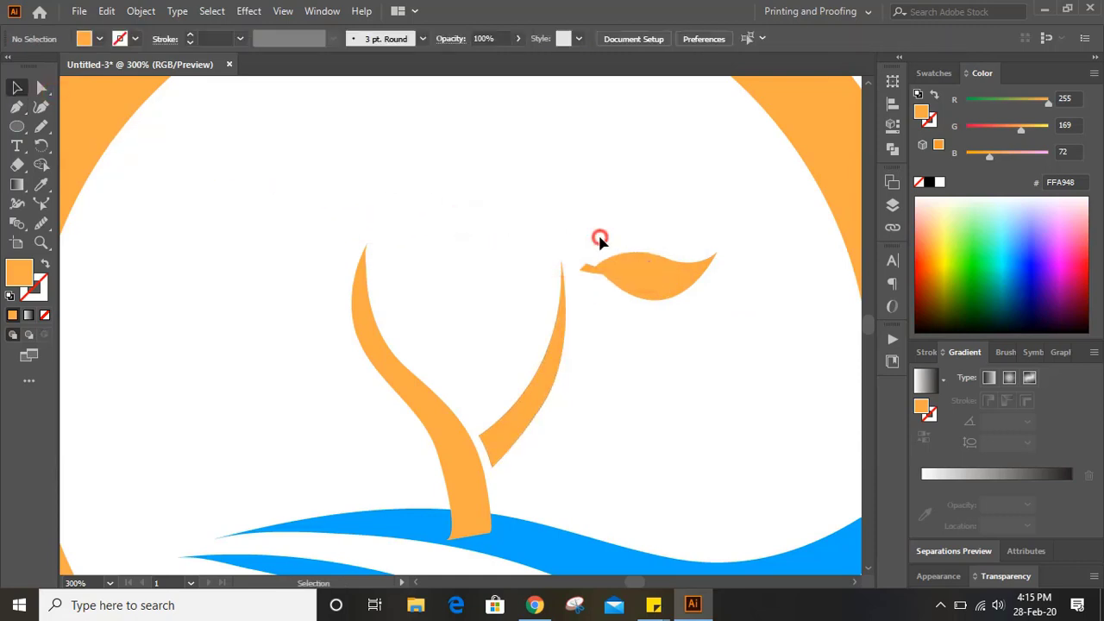
Subtract the vein sliver from the leaf with Minus Front to cut a notch into its base
{"action": "left_click", "coordinate": [636, 289]}
{"action": "left_click", "coordinate": [893, 151]}
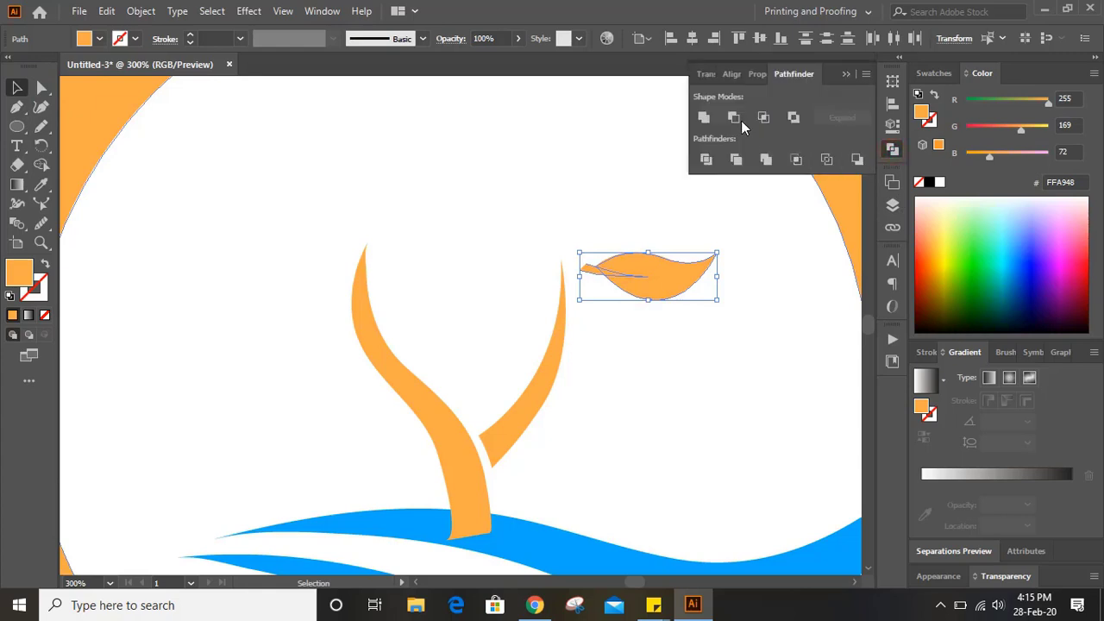
{"action": "left_click", "coordinate": [734, 117]}
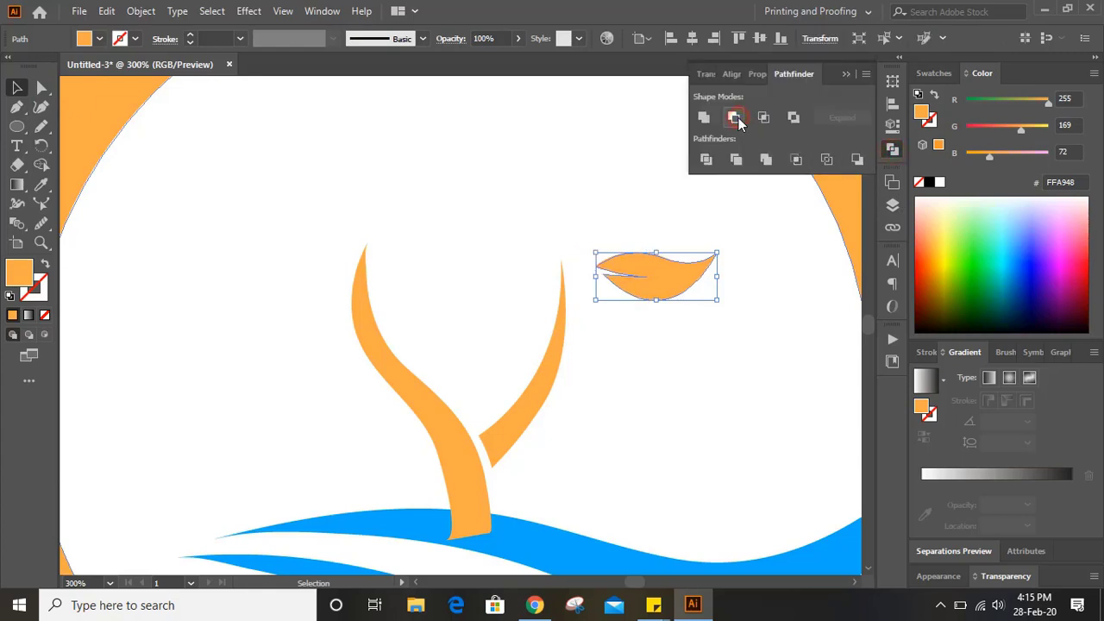
{"action": "left_click", "coordinate": [845, 76]}
{"action": "left_click", "coordinate": [710, 176]}
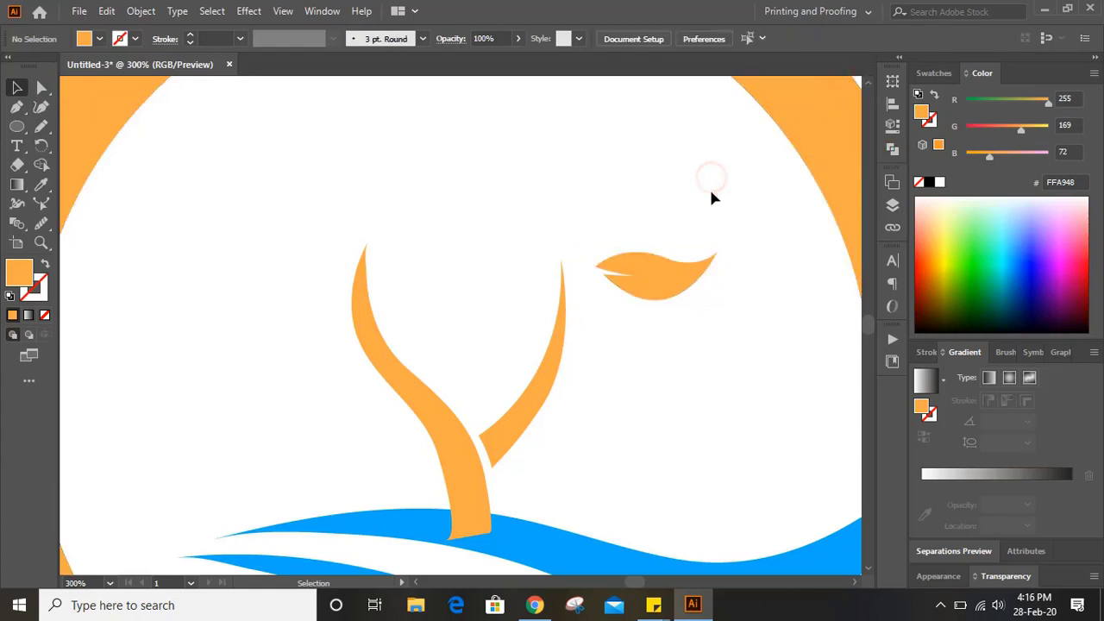
Scale down and tilt the leaf beside the right branch's tip, and place a smaller, downward-pointing copy just below it
{"action": "left_click", "coordinate": [699, 265]}
{"action": "left_click_drag", "start_coordinate": [717, 252], "coordinate": [645, 245]}
{"action": "left_click", "coordinate": [693, 253]}
{"action": "left_click", "coordinate": [716, 242]}
{"action": "left_click", "coordinate": [651, 269]}
{"action": "left_click", "coordinate": [674, 246]}
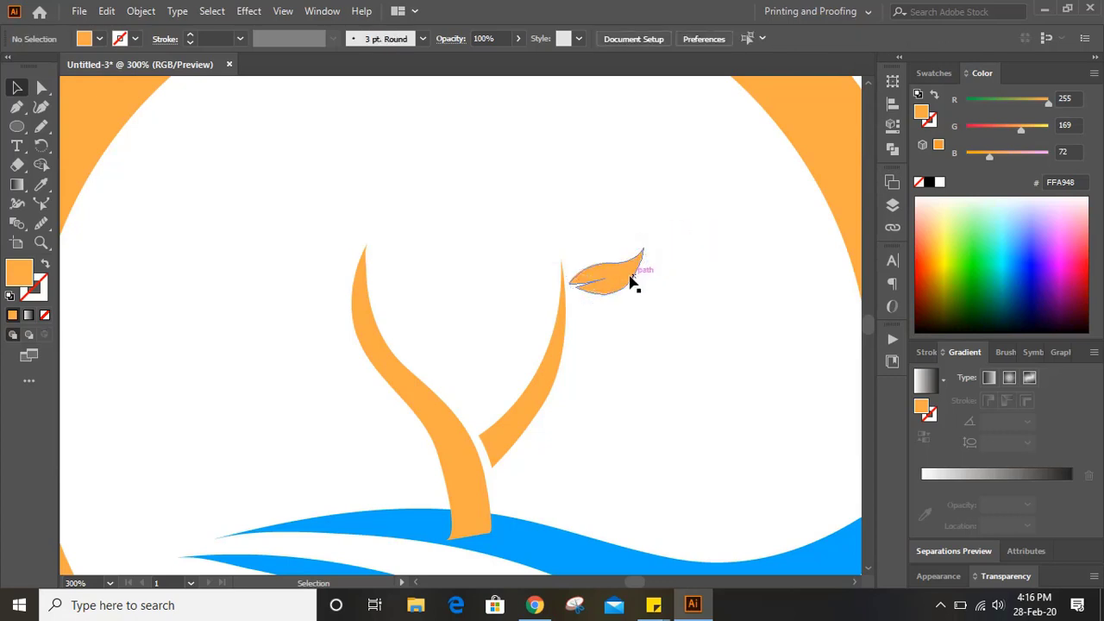
{"action": "left_click_drag", "start_coordinate": [624, 283], "coordinate": [631, 328]}
{"action": "left_click", "coordinate": [644, 197]}
Copy the larger leaf to the trunk's tip and reflect it across the vertical axis
{"action": "left_click_drag", "start_coordinate": [623, 328], "coordinate": [344, 310]}
{"action": "left_click", "coordinate": [686, 299]}
{"action": "scroll", "coordinate": [690, 294], "scroll_direction": "up", "scroll_amount": 2}
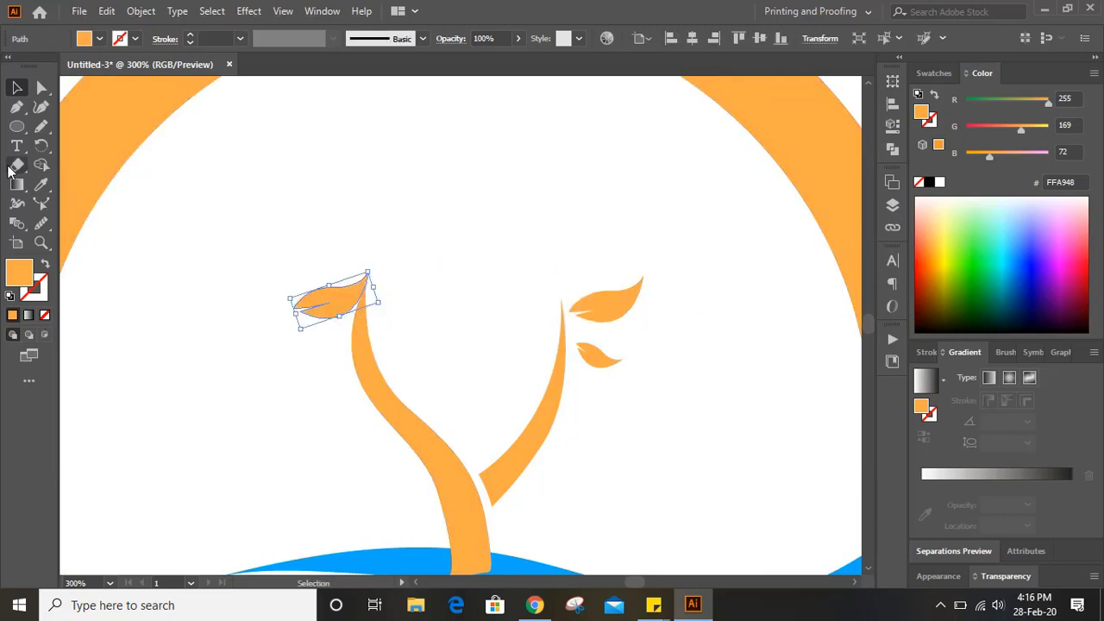
{"action": "left_click_drag", "start_coordinate": [41, 145], "coordinate": [95, 185]}
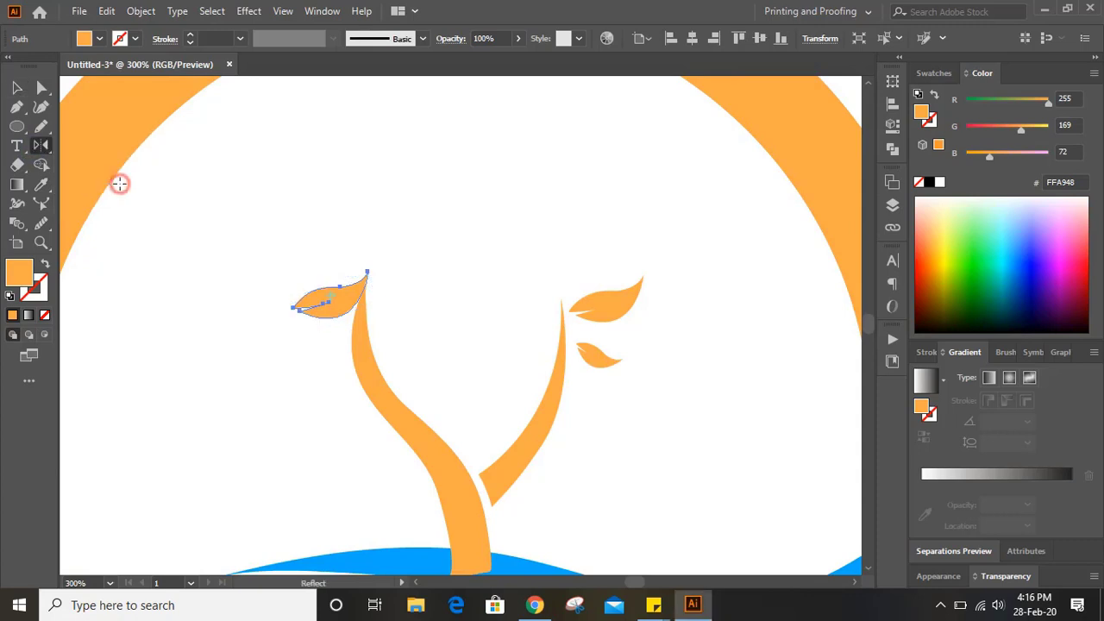
{"action": "double_click", "coordinate": [40, 147]}
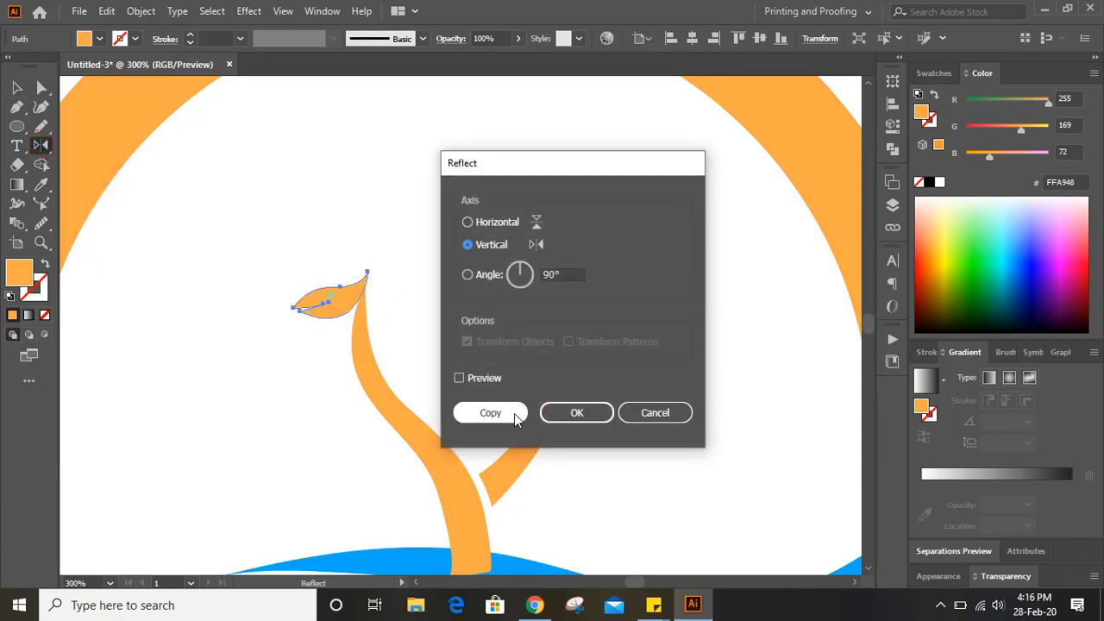
{"action": "left_click", "coordinate": [567, 415]}
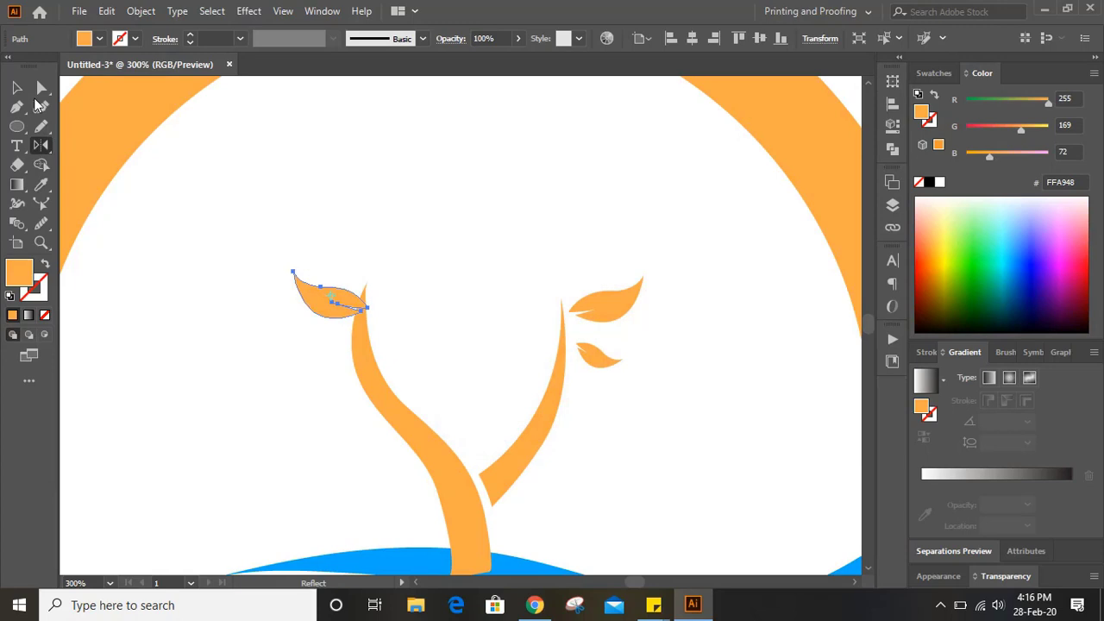
Position the reflected leaf left of the trunk's tip and add a smaller copy below it, rotated to point down-left
{"action": "left_click", "coordinate": [17, 87]}
{"action": "left_click_drag", "start_coordinate": [308, 301], "coordinate": [333, 364]}
{"action": "left_click", "coordinate": [388, 231]}
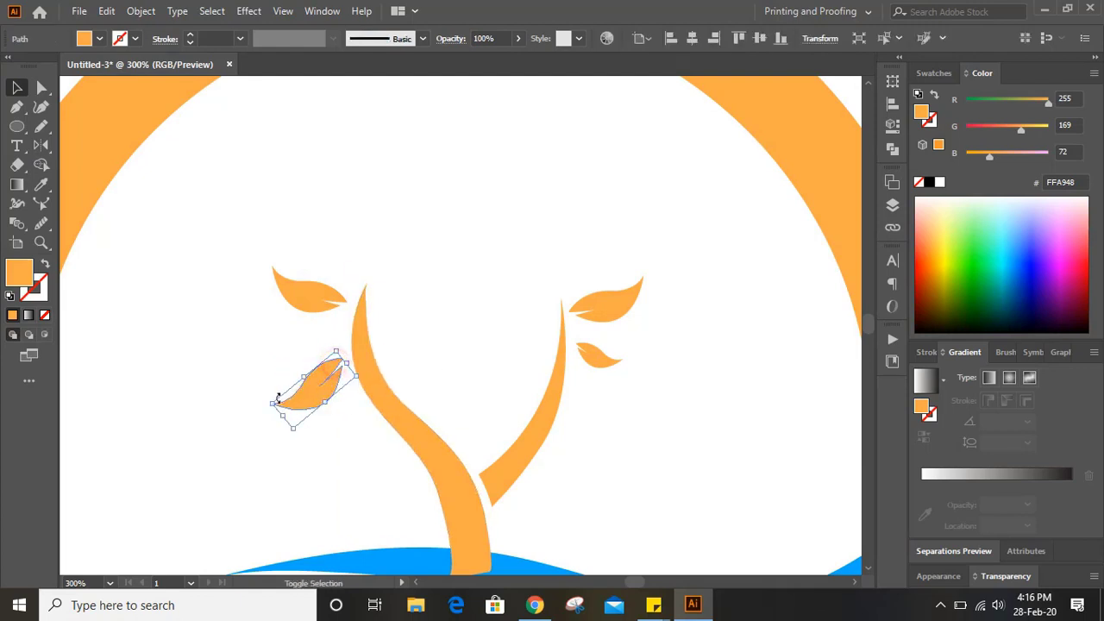
{"action": "left_click_drag", "start_coordinate": [271, 404], "coordinate": [328, 356]}
{"action": "left_click", "coordinate": [428, 308]}
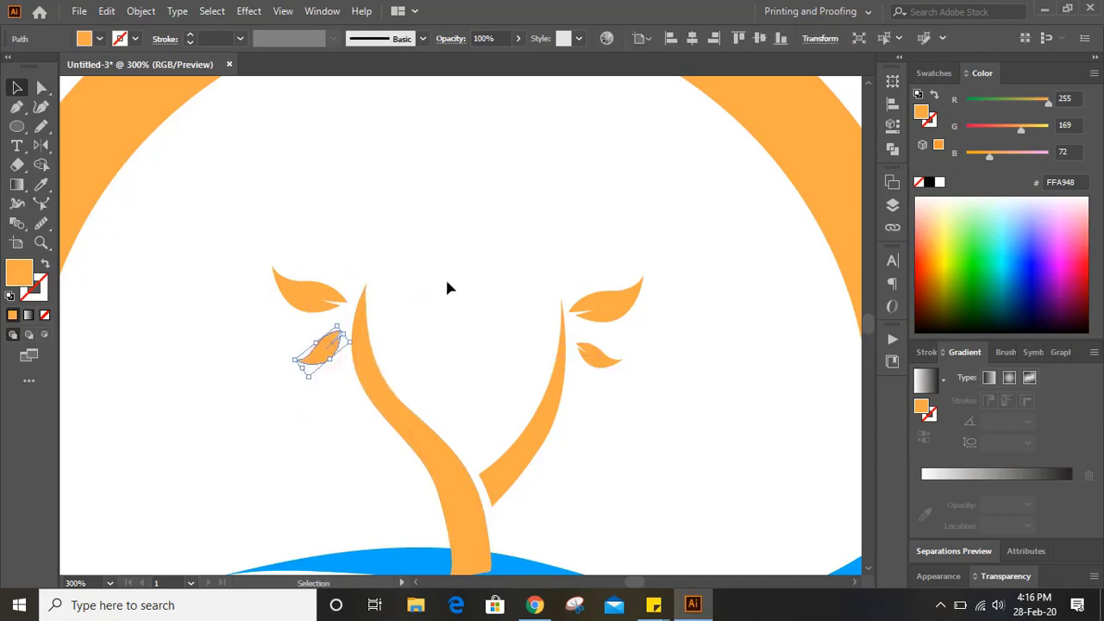
Add a large leaf copy on the trunk's lower left side and another on the inner side of the right branch's tip
{"action": "left_click", "coordinate": [447, 288]}
{"action": "left_click_drag", "start_coordinate": [349, 296], "coordinate": [290, 491]}
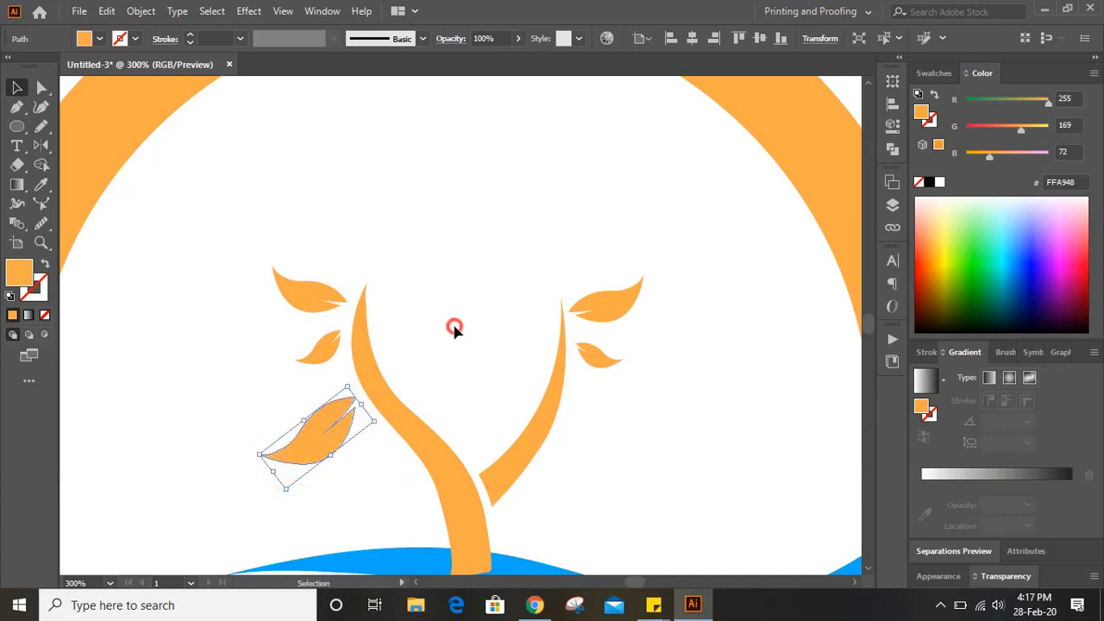
{"action": "left_click", "coordinate": [517, 315]}
{"action": "left_click", "coordinate": [616, 300]}
{"action": "key", "text": "ctrl+minus"}
{"action": "key", "text": "ctrl+minus"}
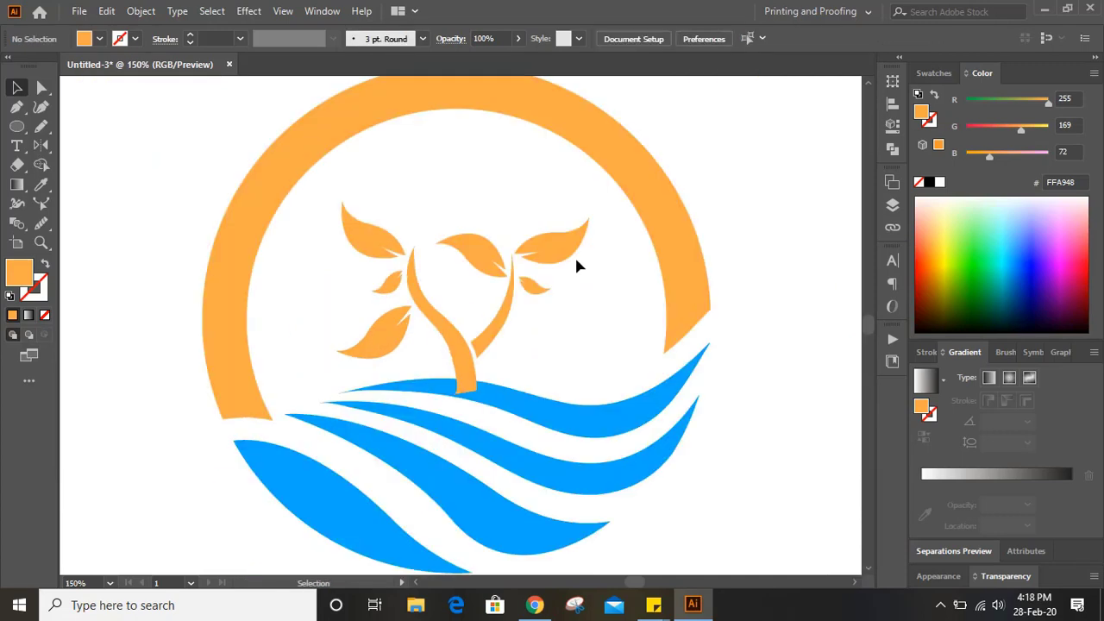
Copy the right branch's large leaf to below its small leaf, rotating it to point down-right and scaling it down
{"action": "left_click_drag", "start_coordinate": [568, 248], "coordinate": [562, 349]}
{"action": "left_click_drag", "start_coordinate": [589, 309], "coordinate": [585, 355]}
{"action": "left_click_drag", "start_coordinate": [586, 357], "coordinate": [567, 355]}
{"action": "left_click", "coordinate": [580, 329]}
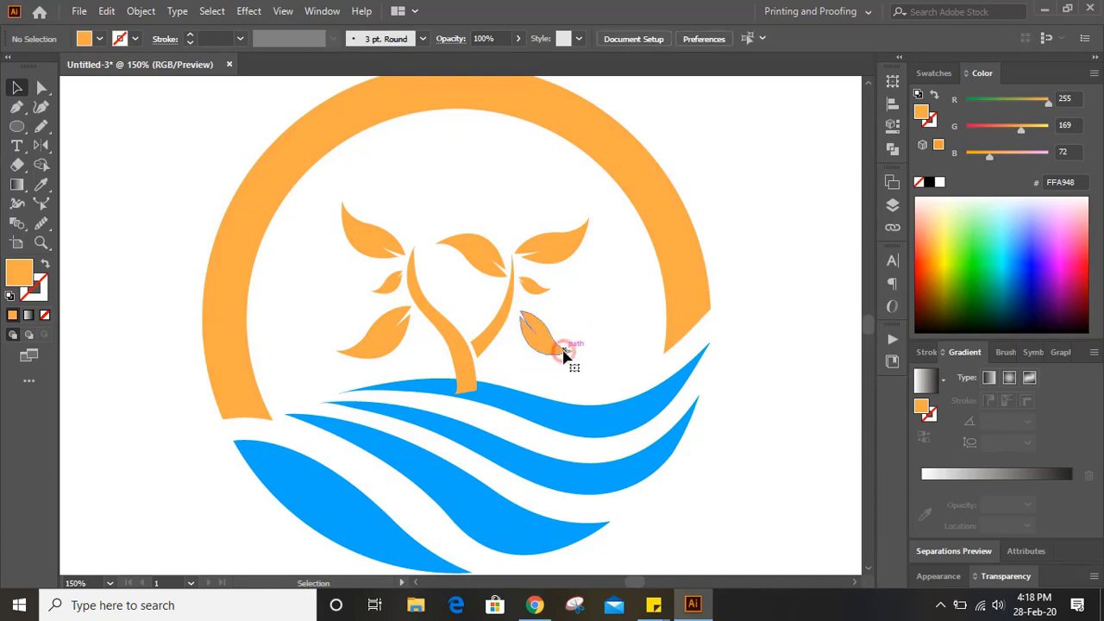
{"action": "left_click", "coordinate": [562, 354]}
{"action": "left_click_drag", "start_coordinate": [576, 351], "coordinate": [548, 345]}
{"action": "left_click", "coordinate": [577, 330]}
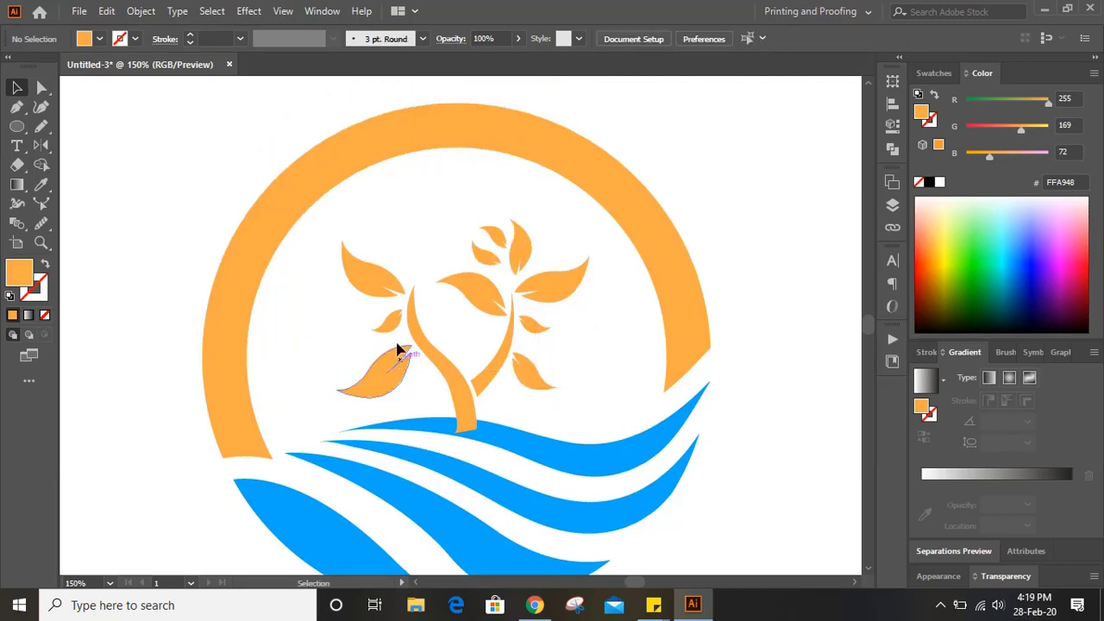
Add an upright leaf copy above the trunk's tip and rotate it slightly to the right
{"action": "left_click_drag", "start_coordinate": [498, 284], "coordinate": [420, 301]}
{"action": "left_click_drag", "start_coordinate": [414, 235], "coordinate": [428, 229]}
{"action": "left_click", "coordinate": [441, 244]}
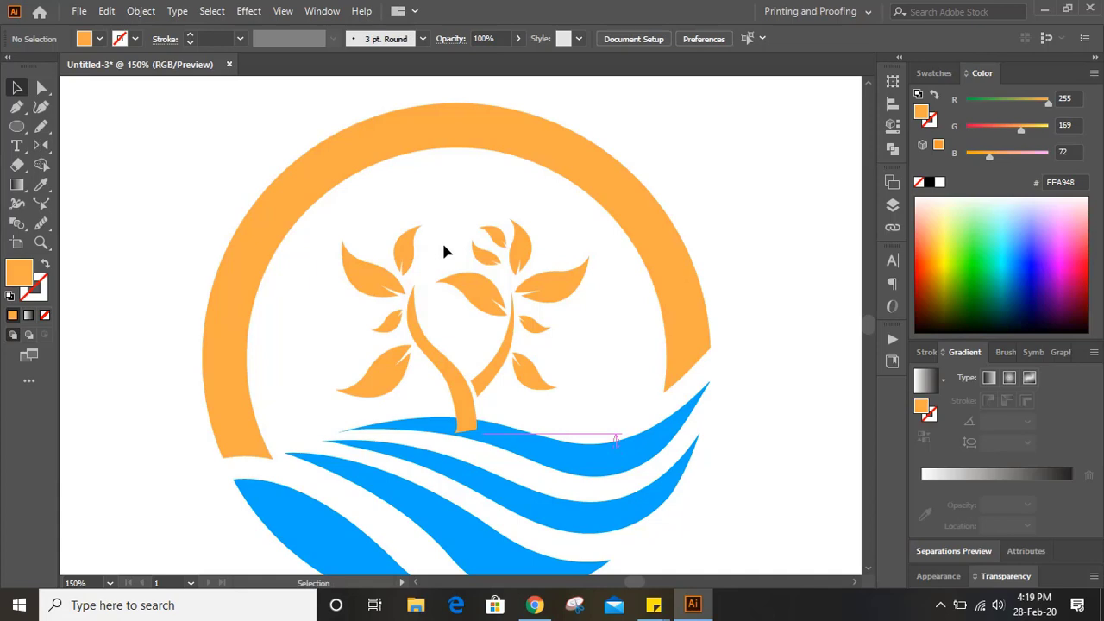
{"action": "key", "text": "ctrl+plus"}
{"action": "scroll", "coordinate": [442, 242], "scroll_direction": "up", "scroll_amount": 2}
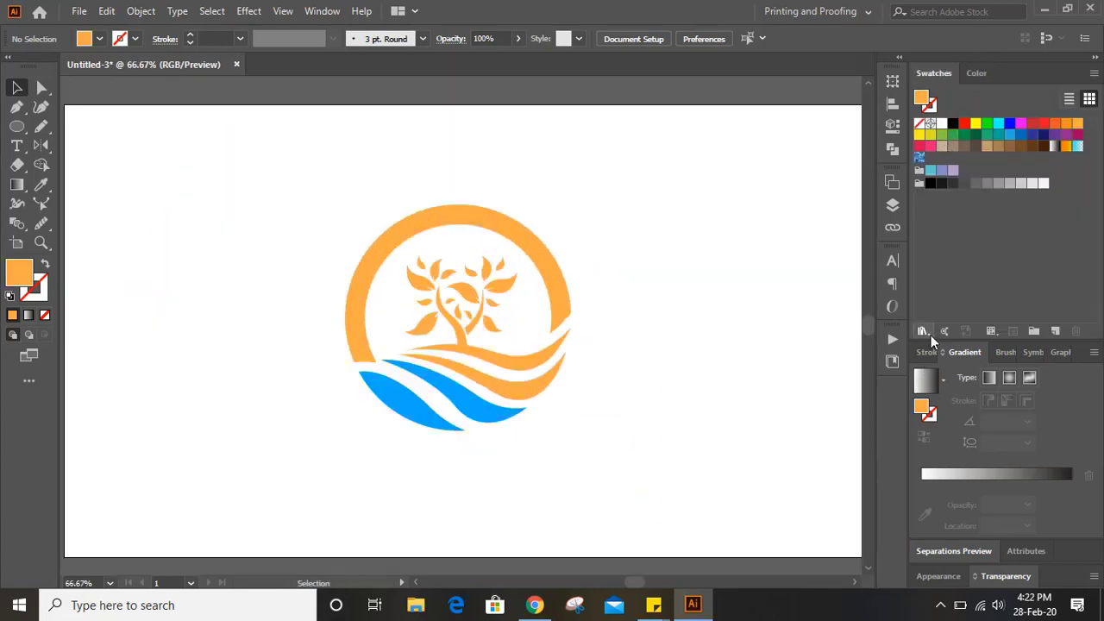
Open the PANTONE+ Color Bridge Coated swatch library, enlarge it beside the logo and bring its green swatches into view
{"action": "left_click", "coordinate": [925, 332]}
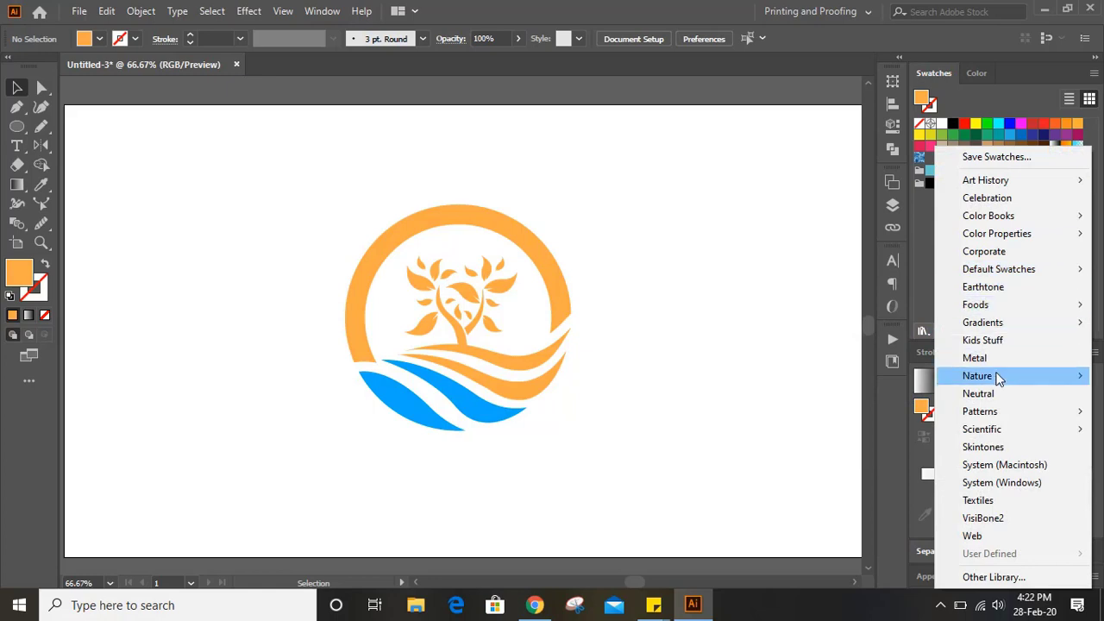
{"action": "mouse_move", "coordinate": [1003, 219]}
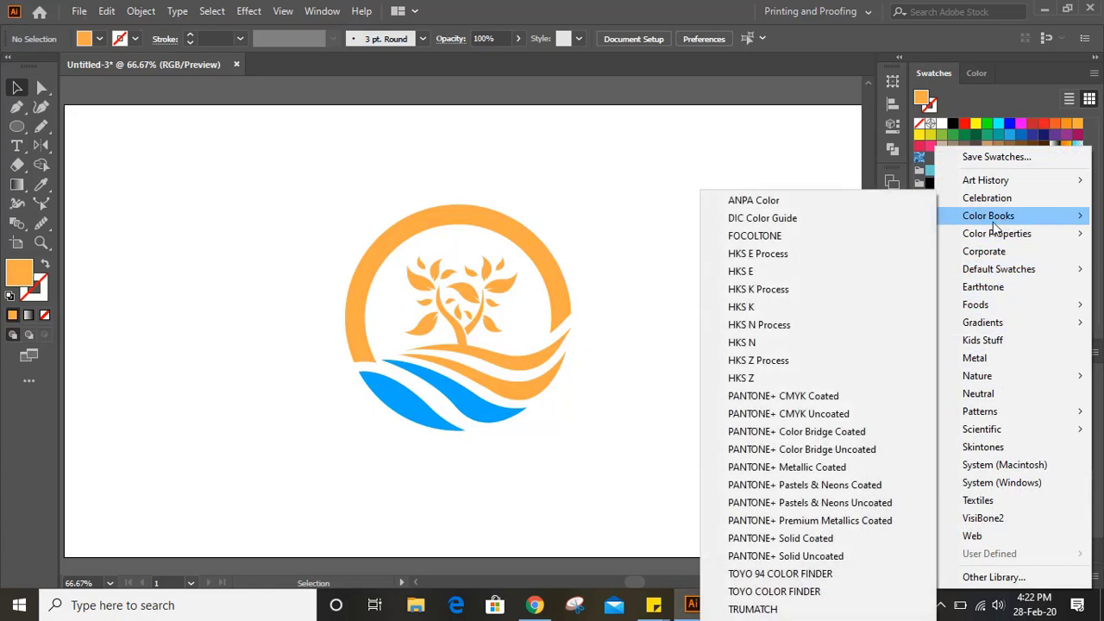
{"action": "left_click", "coordinate": [819, 431]}
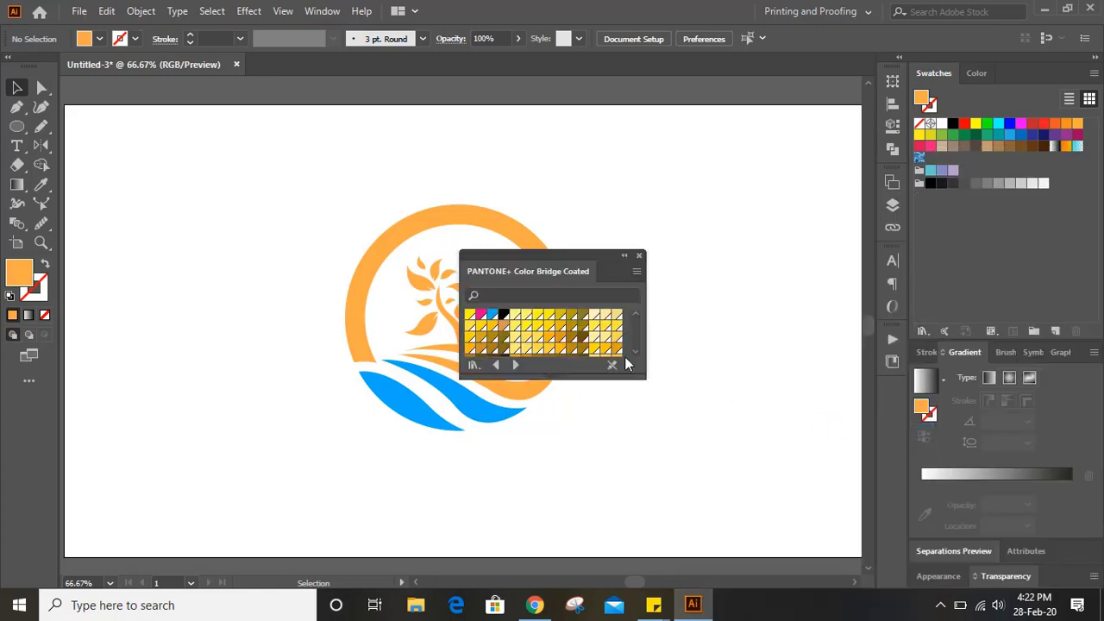
{"action": "left_click_drag", "start_coordinate": [593, 380], "coordinate": [590, 539]}
{"action": "left_click_drag", "start_coordinate": [565, 255], "coordinate": [770, 205]}
{"action": "scroll", "coordinate": [768, 343], "scroll_direction": "down", "scroll_amount": 10}
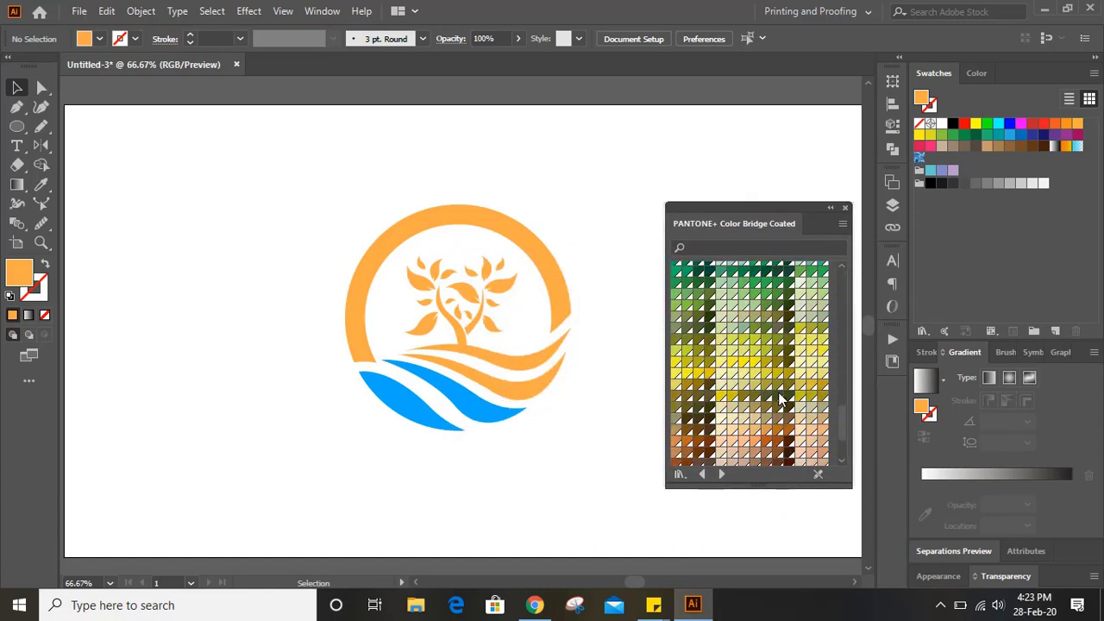
Fill the ring, the second wave and the bottom wave with the green PANTONE 368 CP
{"action": "left_click", "coordinate": [443, 423]}
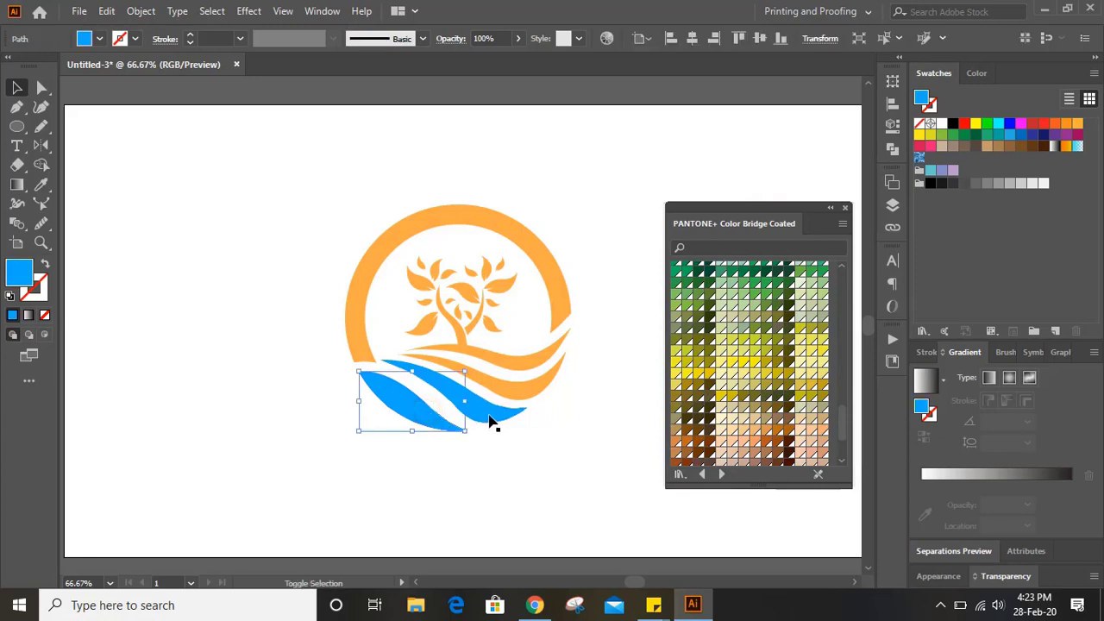
{"action": "left_click", "coordinate": [515, 395], "text": "shift"}
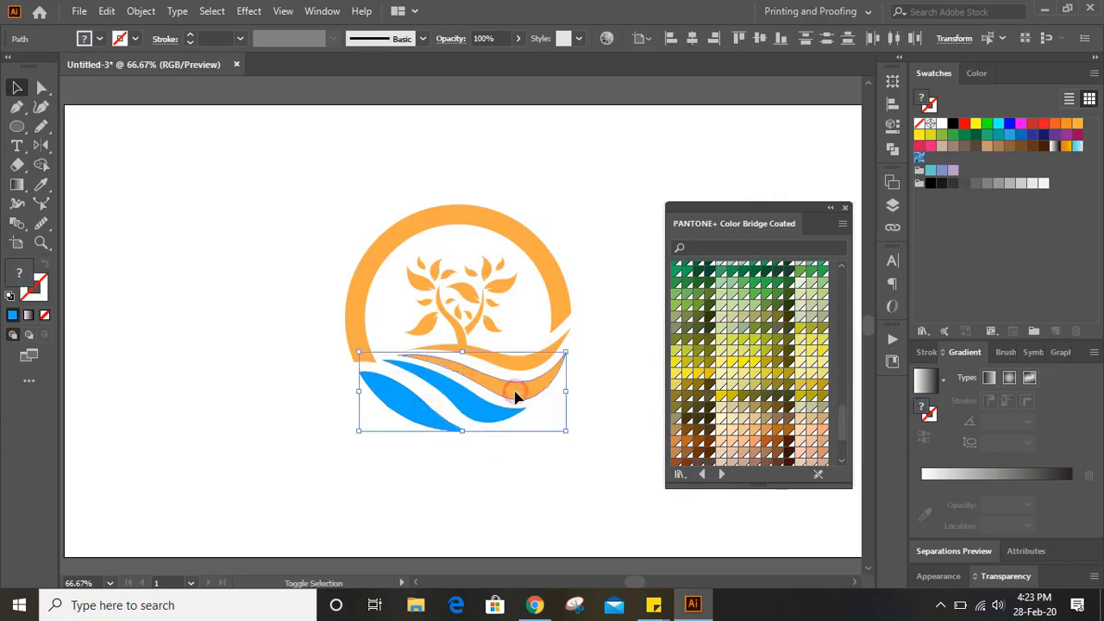
{"action": "left_click", "coordinate": [560, 302], "text": "shift"}
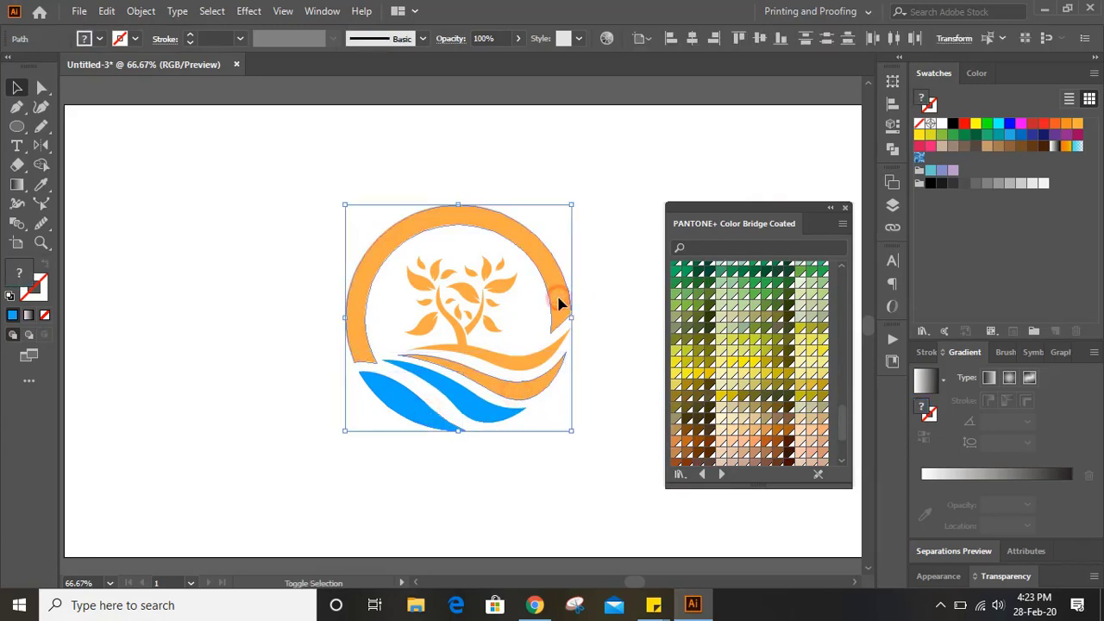
{"action": "left_click", "coordinate": [755, 296]}
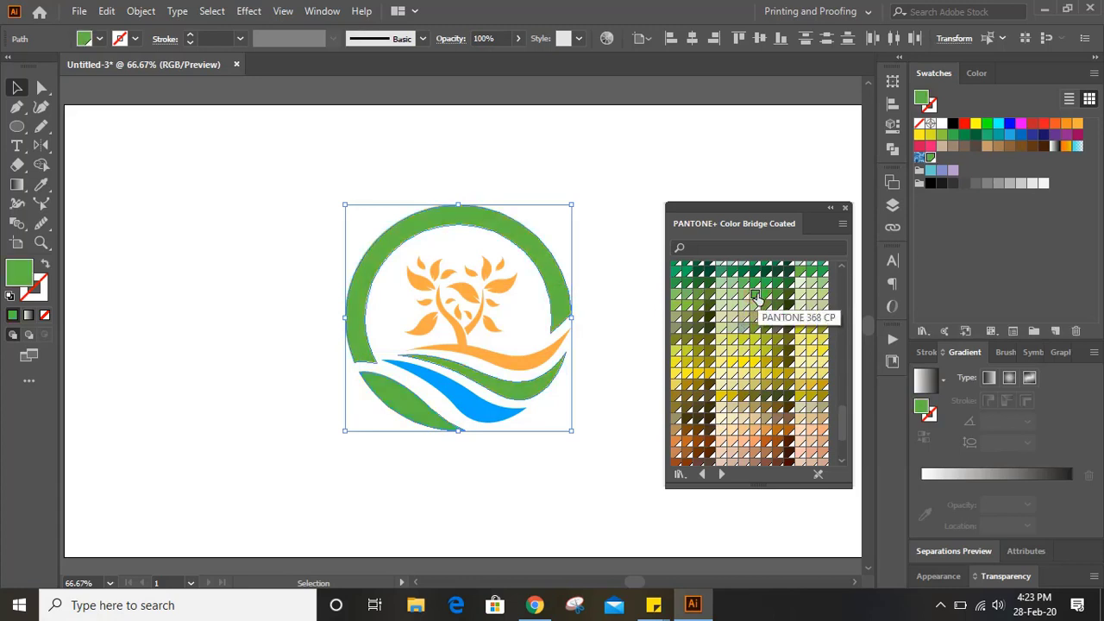
{"action": "left_click", "coordinate": [801, 272]}
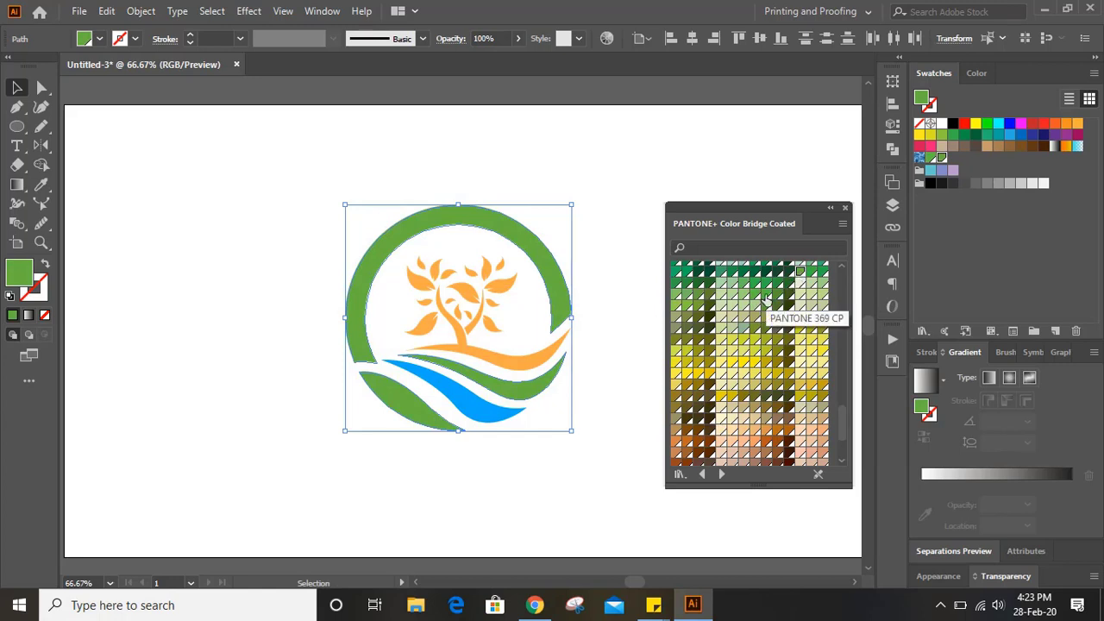
{"action": "left_click", "coordinate": [766, 295]}
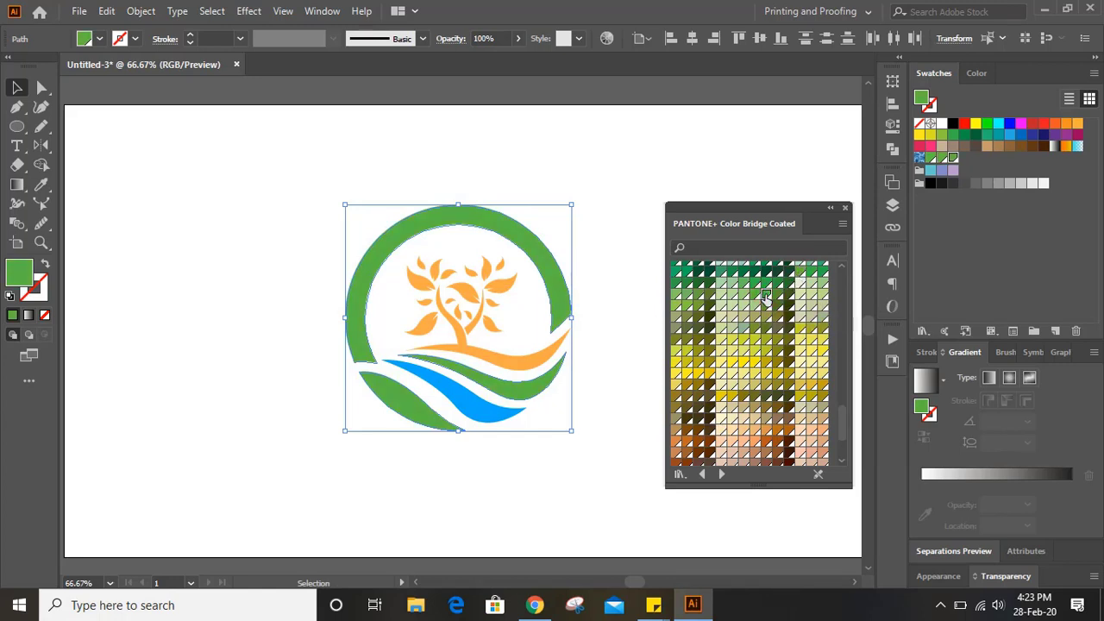
{"action": "left_click", "coordinate": [626, 262]}
Fill the third wave and the top wave with its joined trunk with the dark green PANTONE 7733 CP
{"action": "left_click", "coordinate": [471, 419]}
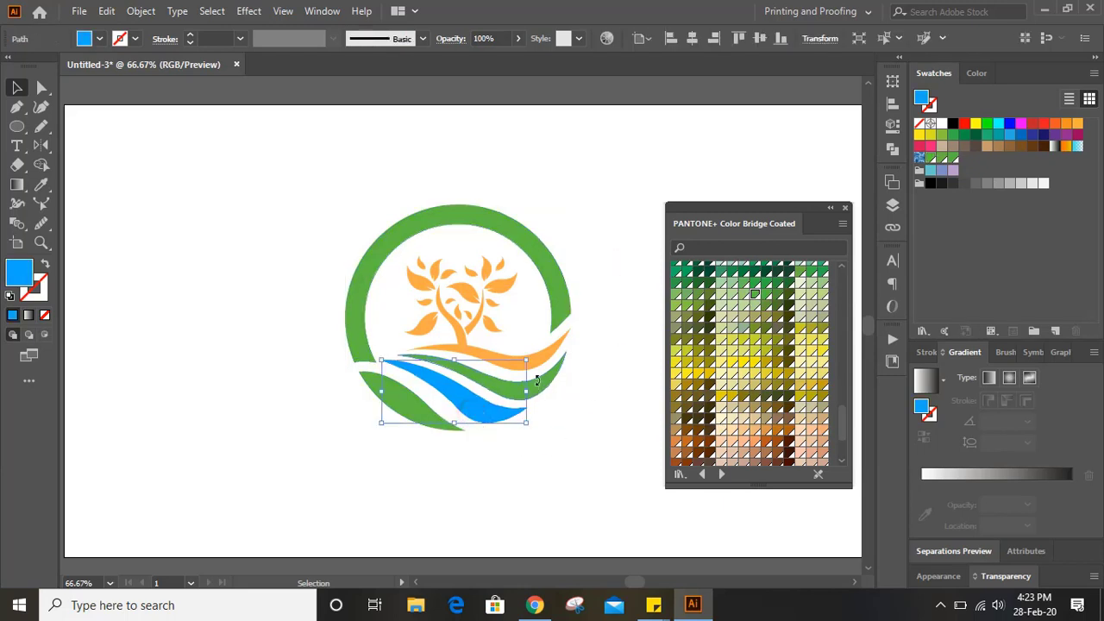
{"action": "left_click", "coordinate": [543, 366], "text": "shift"}
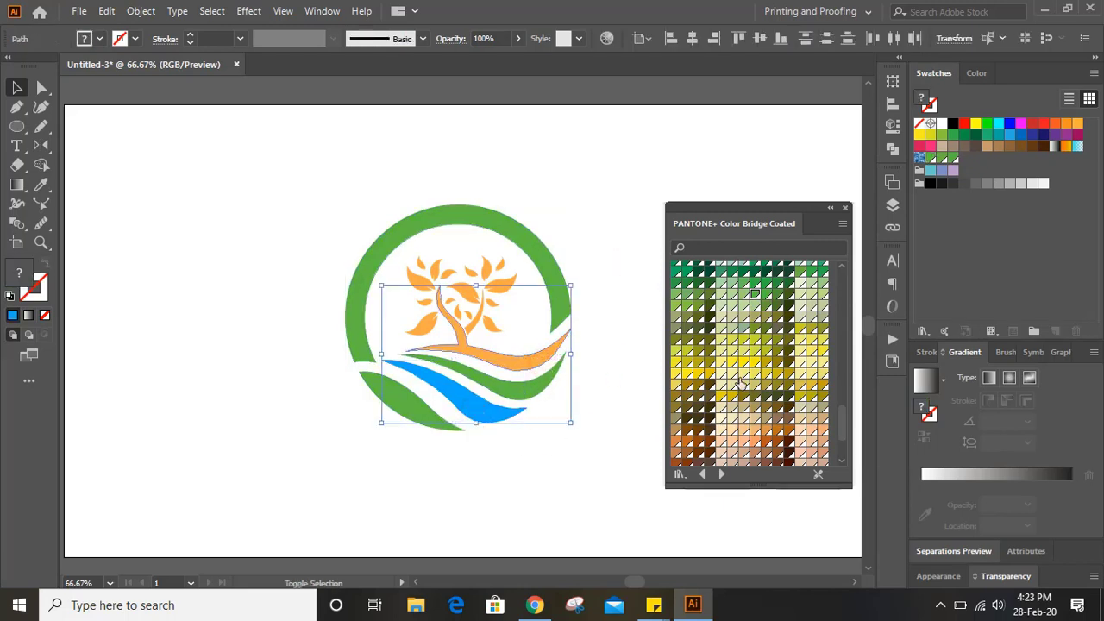
{"action": "left_click", "coordinate": [778, 273]}
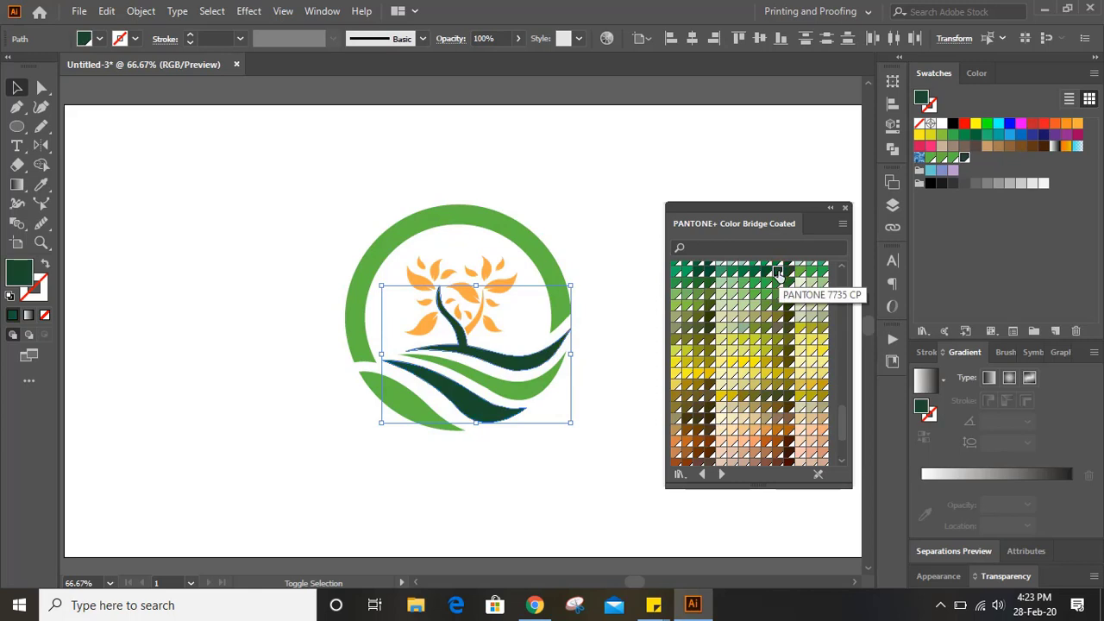
{"action": "left_click", "coordinate": [765, 273]}
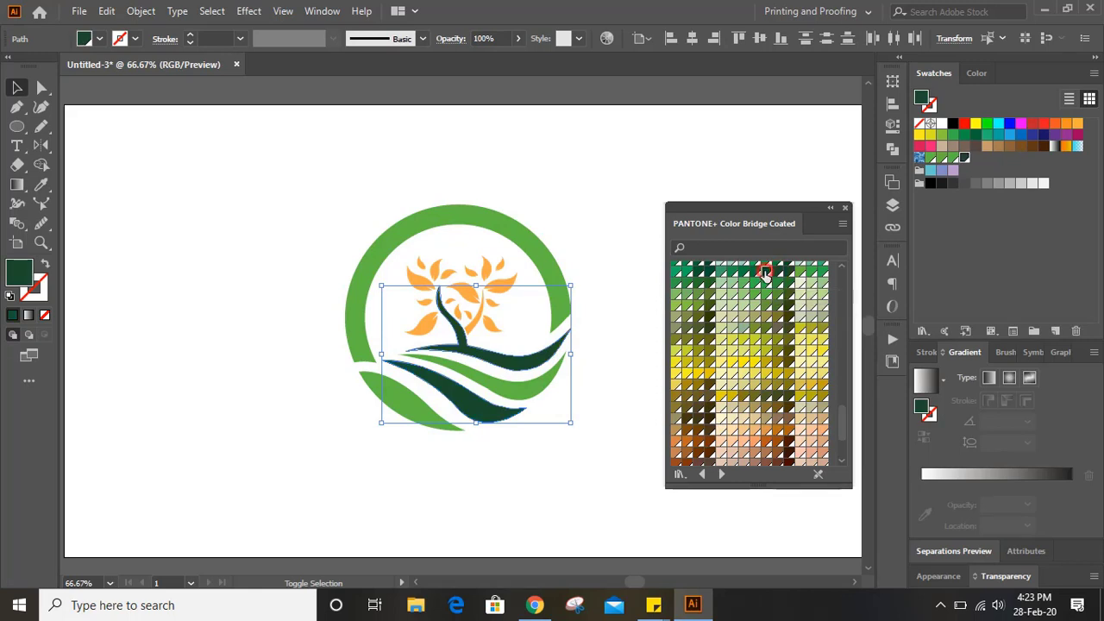
{"action": "left_click", "coordinate": [755, 274]}
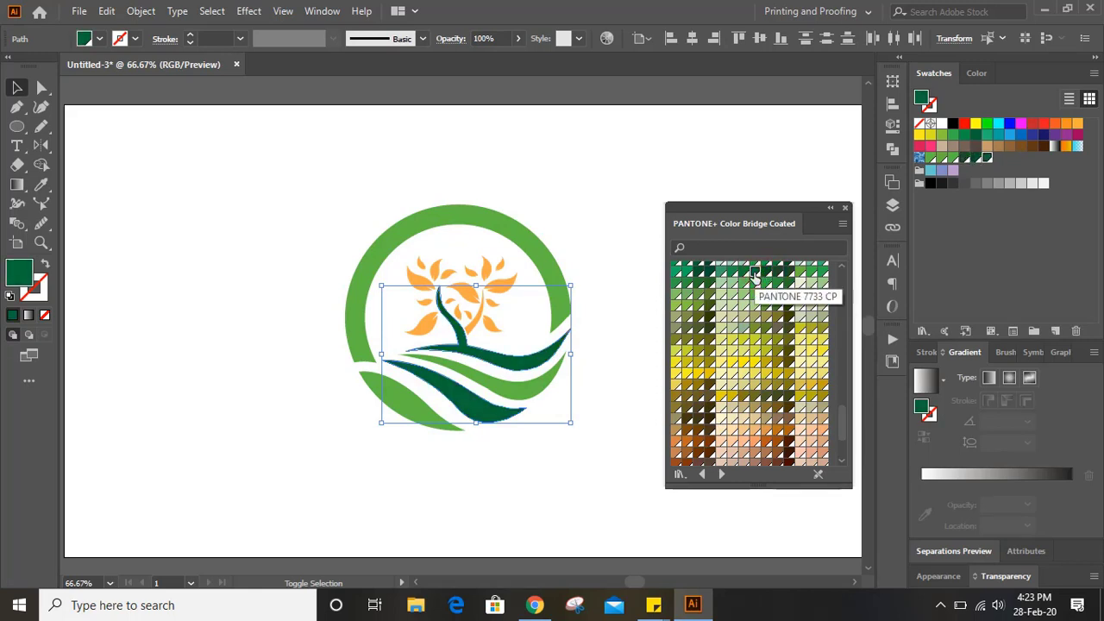
Deselect the artwork and close the PANTONE+ Color Bridge Coated swatch library
{"action": "left_click", "coordinate": [607, 273]}
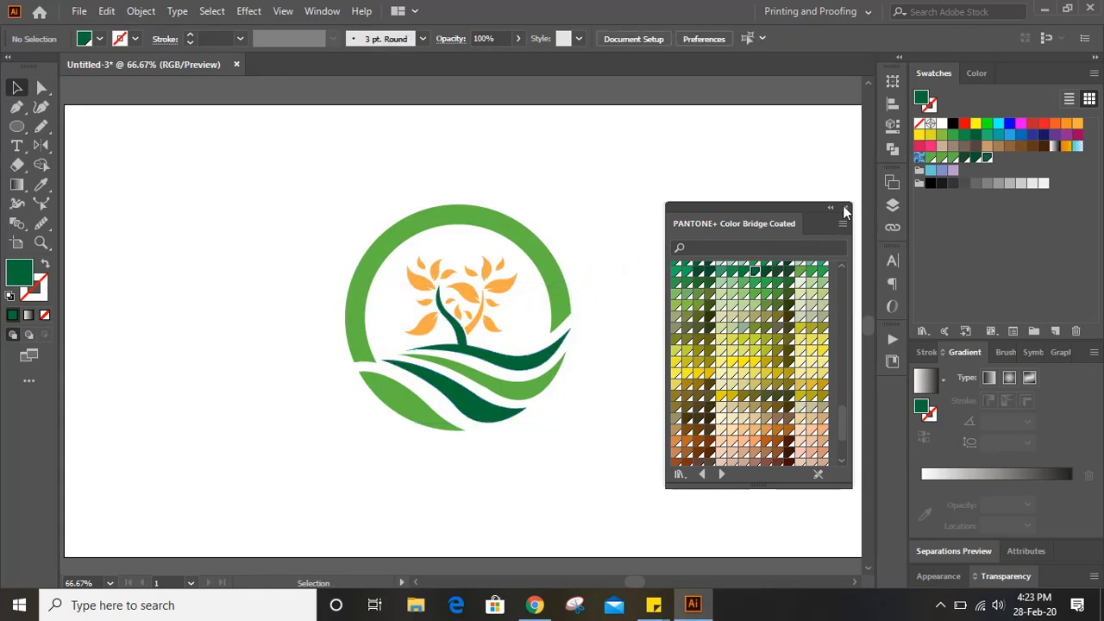
{"action": "left_click", "coordinate": [844, 212]}
{"action": "left_click", "coordinate": [653, 301]}
Recolour the two large outer leaves, the small upper-left leaf and the two small centre leaves with the trunk's dark green, using the Eyedropper
{"action": "key", "text": "ctrl+1"}
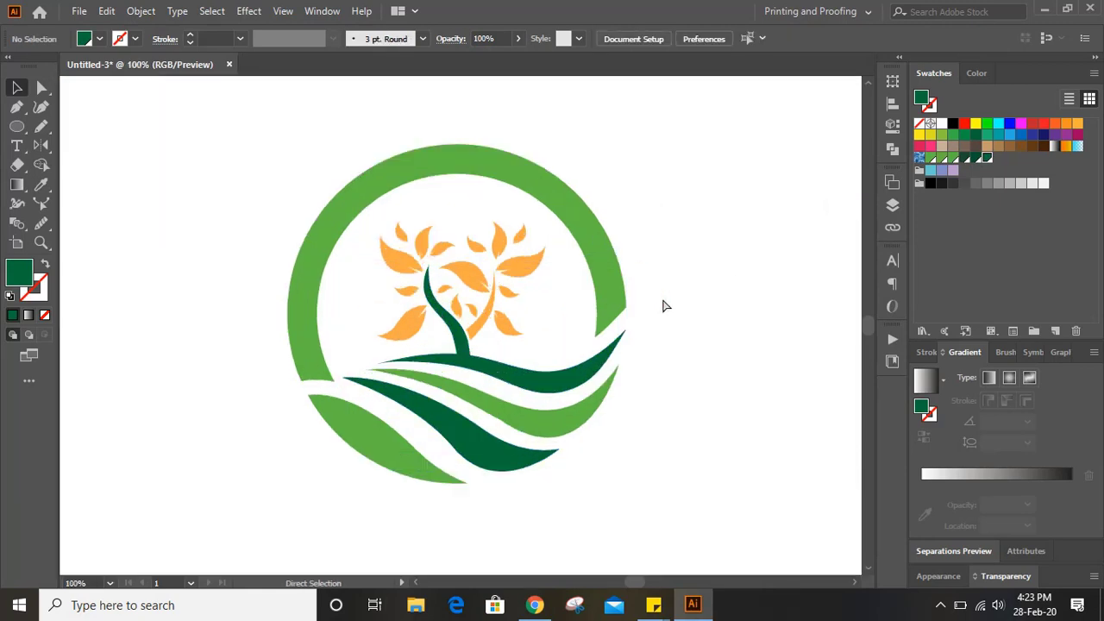
{"action": "key", "text": "ctrl+plus"}
{"action": "left_click", "coordinate": [376, 244]}
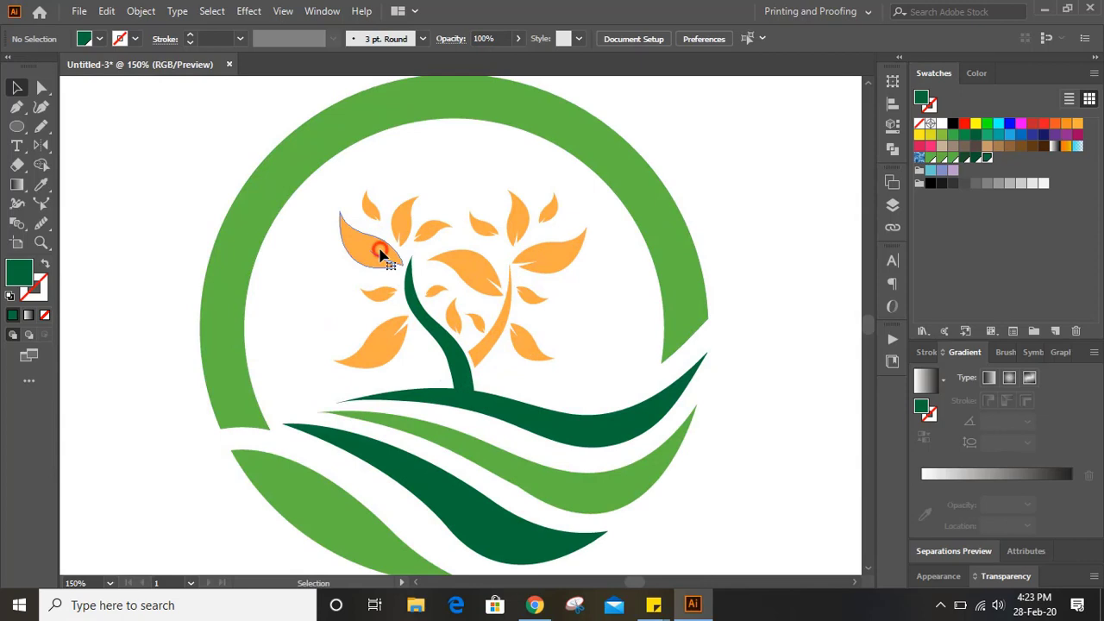
{"action": "left_click", "coordinate": [557, 258], "text": "shift"}
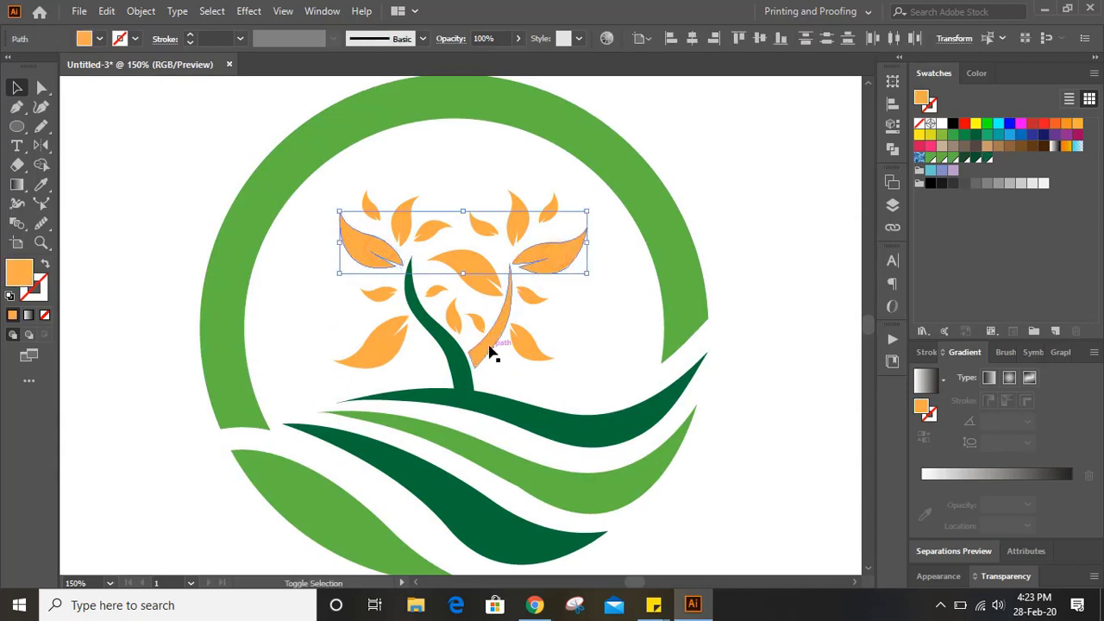
{"action": "left_click", "coordinate": [477, 319], "text": "shift"}
{"action": "left_click", "coordinate": [371, 210], "text": "shift"}
{"action": "key", "text": "i"}
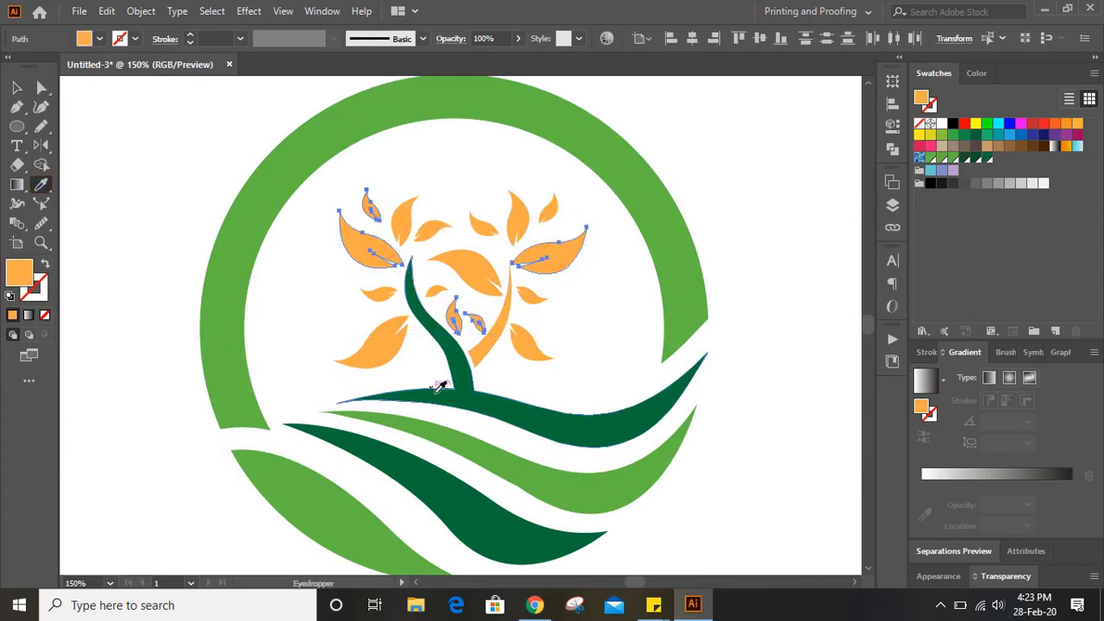
{"action": "left_click", "coordinate": [418, 302]}
{"action": "key", "text": "v"}
Recolour the remaining orange leaves and the right branch with the ring's light green, using the Eyedropper
{"action": "left_click", "coordinate": [369, 293]}
{"action": "left_click", "coordinate": [390, 345]}
{"action": "left_click", "coordinate": [535, 346], "text": "shift"}
{"action": "left_click", "coordinate": [466, 267], "text": "shift"}
{"action": "left_click", "coordinate": [424, 236], "text": "shift"}
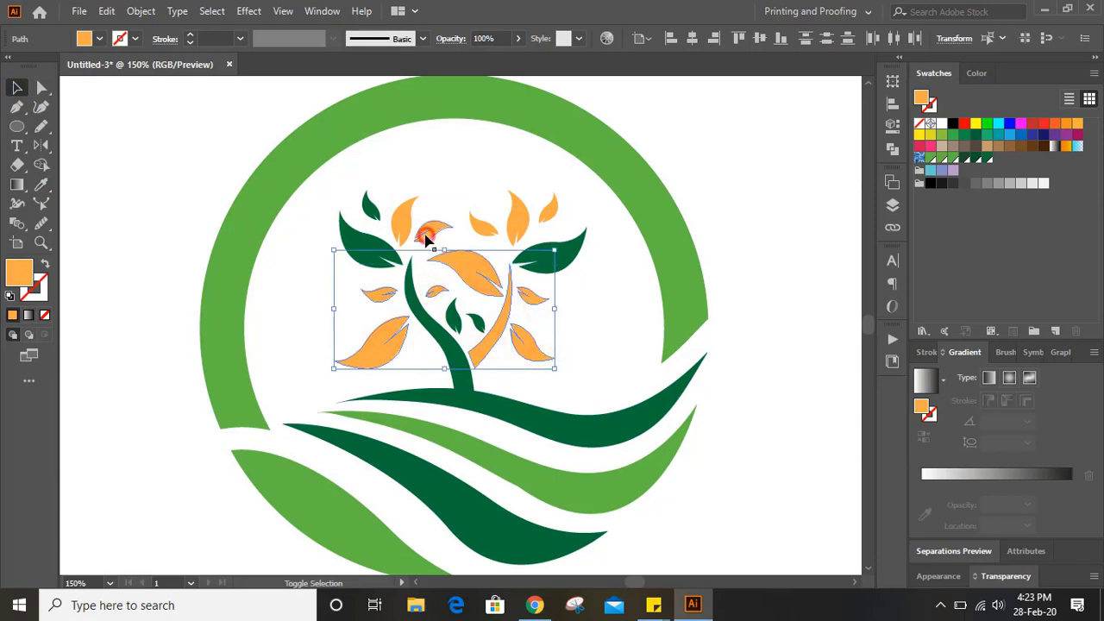
{"action": "left_click", "coordinate": [488, 226], "text": "shift"}
{"action": "left_click", "coordinate": [542, 222], "text": "shift"}
{"action": "key", "text": "i"}
{"action": "left_click", "coordinate": [246, 239]}
{"action": "key", "text": "ctrl+shift+a"}
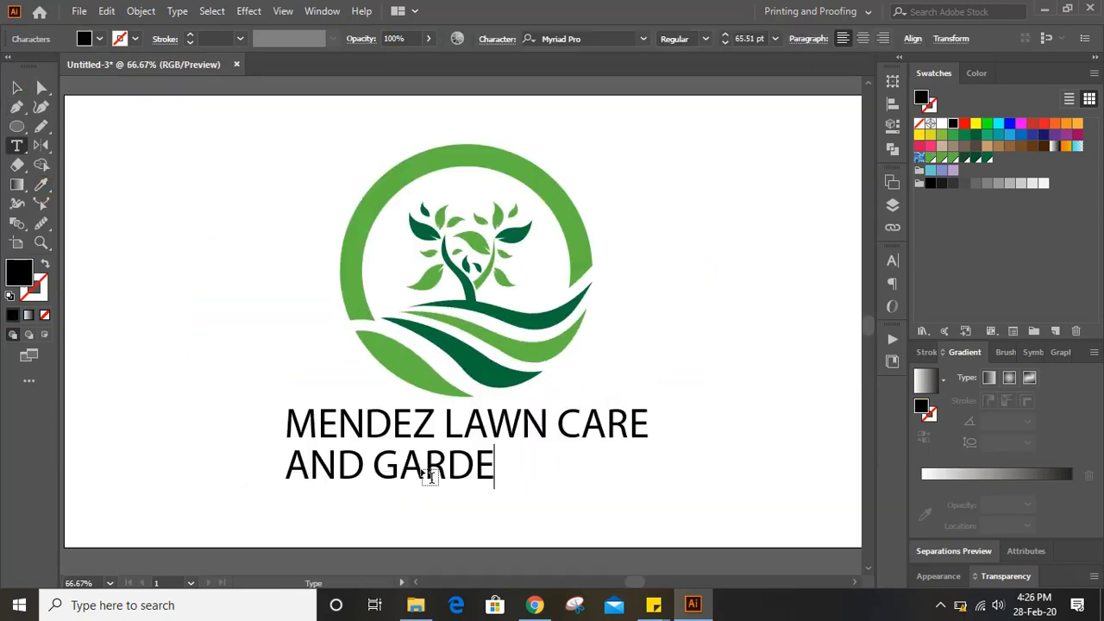
Complete the tagline as AND GARDENING, scale it down to about 35 pt and place it centrally beneath the company name
{"action": "type", "text": "NING"}
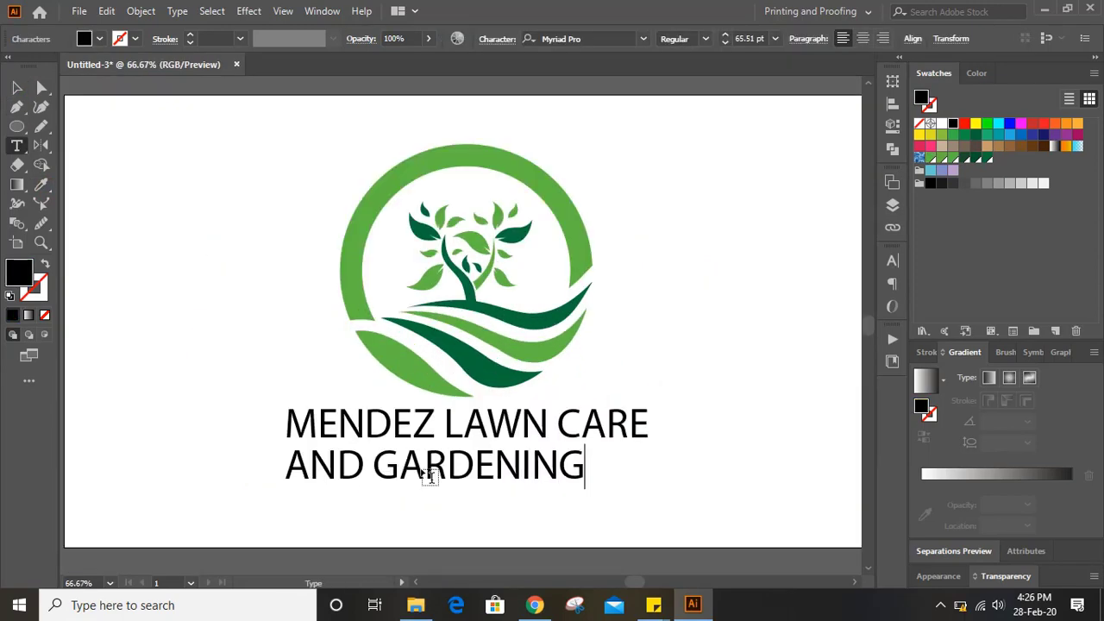
{"action": "left_click", "coordinate": [16, 87]}
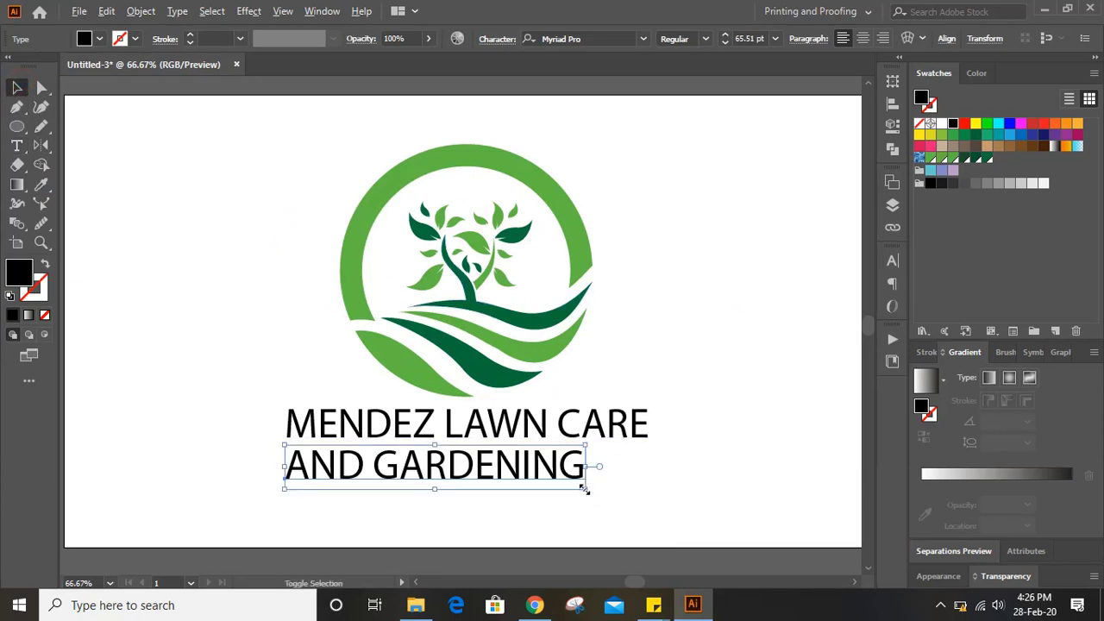
{"action": "left_click_drag", "start_coordinate": [584, 481], "coordinate": [506, 456]}
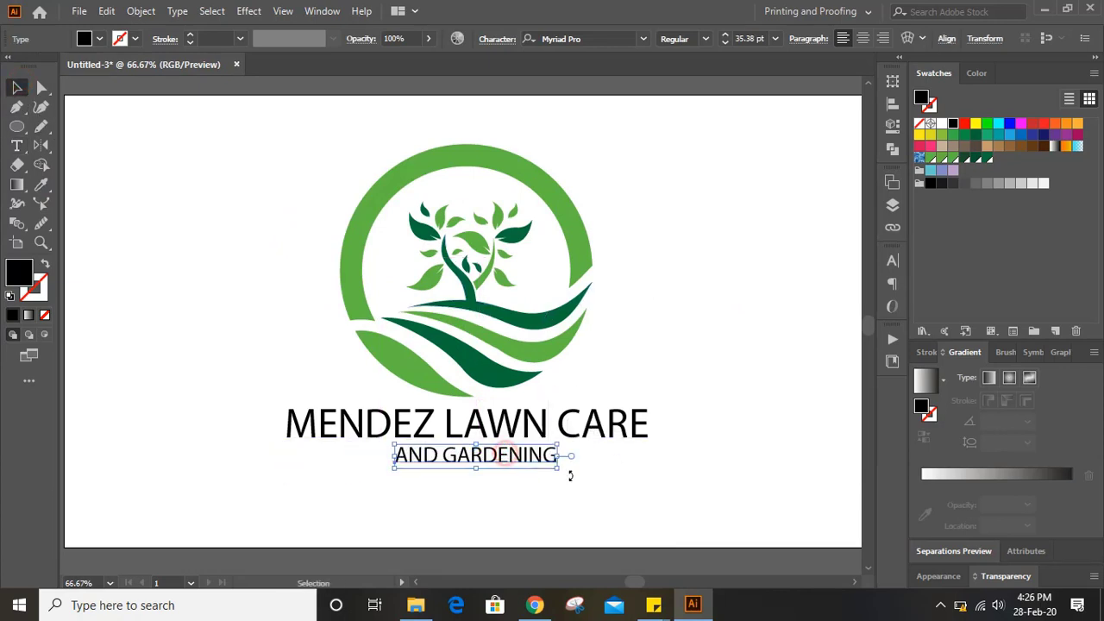
{"action": "left_click", "coordinate": [658, 479]}
Draw a thin black bar across the tagline at the company name's width, plus a taller rectangle covering the tagline
{"action": "left_click_drag", "start_coordinate": [16, 127], "coordinate": [69, 121]}
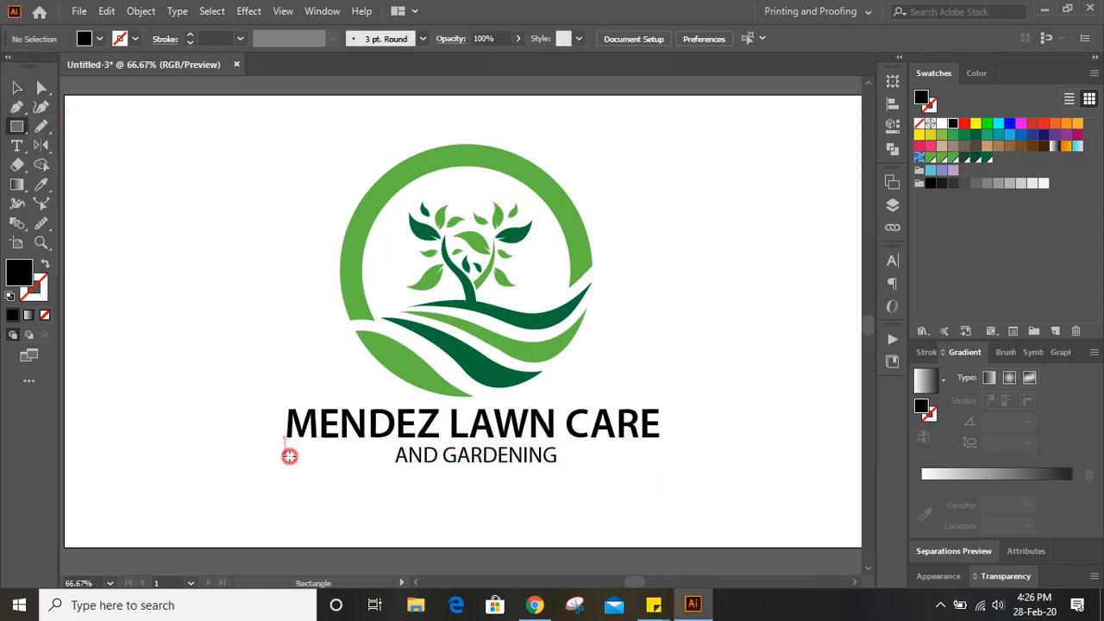
{"action": "left_click_drag", "start_coordinate": [285, 454], "coordinate": [660, 458]}
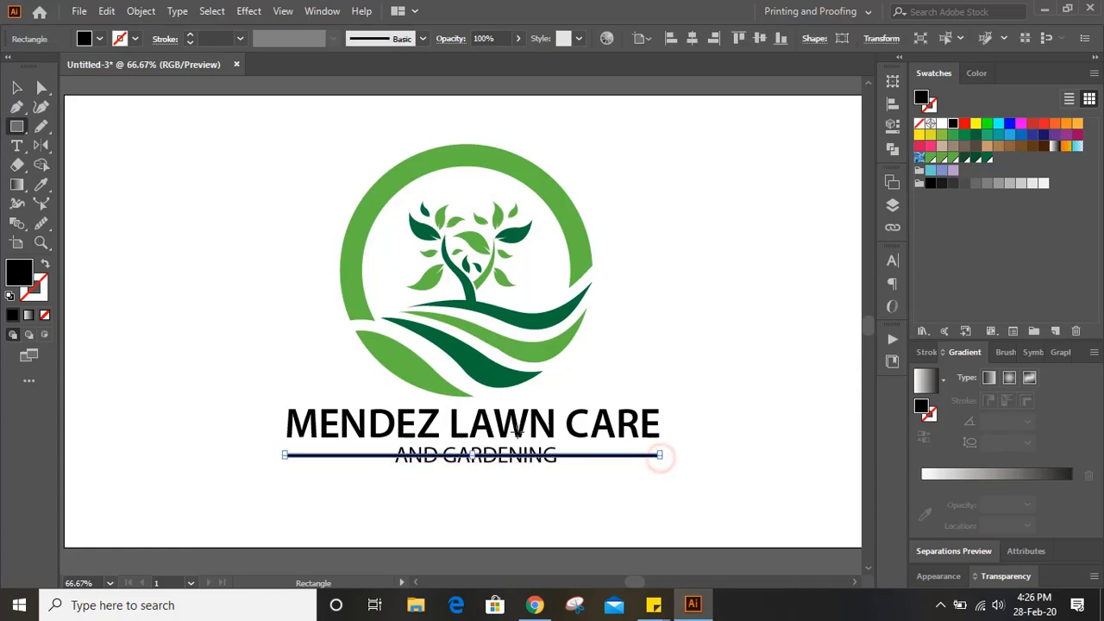
{"action": "left_click", "coordinate": [17, 87]}
{"action": "left_click", "coordinate": [193, 246]}
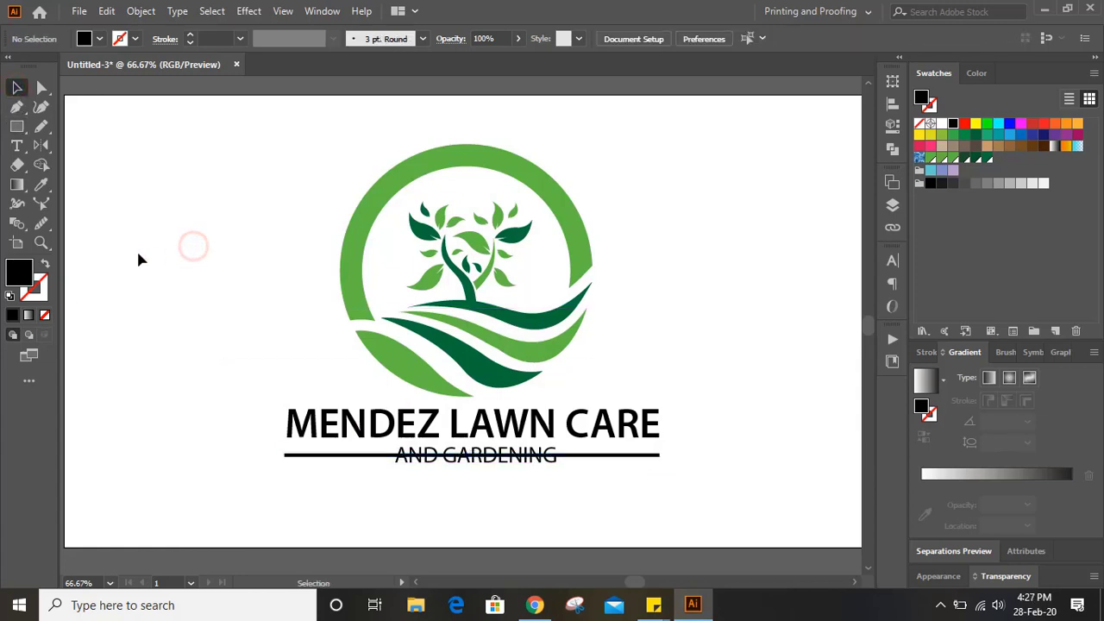
{"action": "left_click", "coordinate": [17, 126]}
{"action": "left_click_drag", "start_coordinate": [390, 445], "coordinate": [436, 431]}
{"action": "left_click", "coordinate": [17, 87]}
Align the company name, tagline, bar and covering rectangle on their horizontal centres beneath the emblem
{"action": "left_click", "coordinate": [487, 511]}
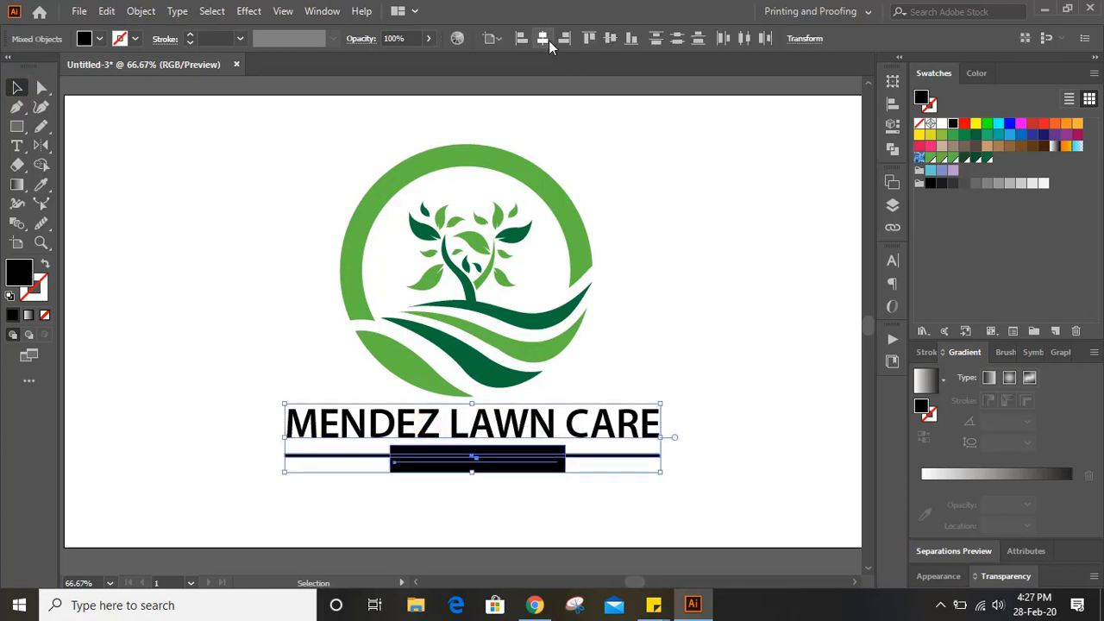
{"action": "left_click", "coordinate": [544, 39]}
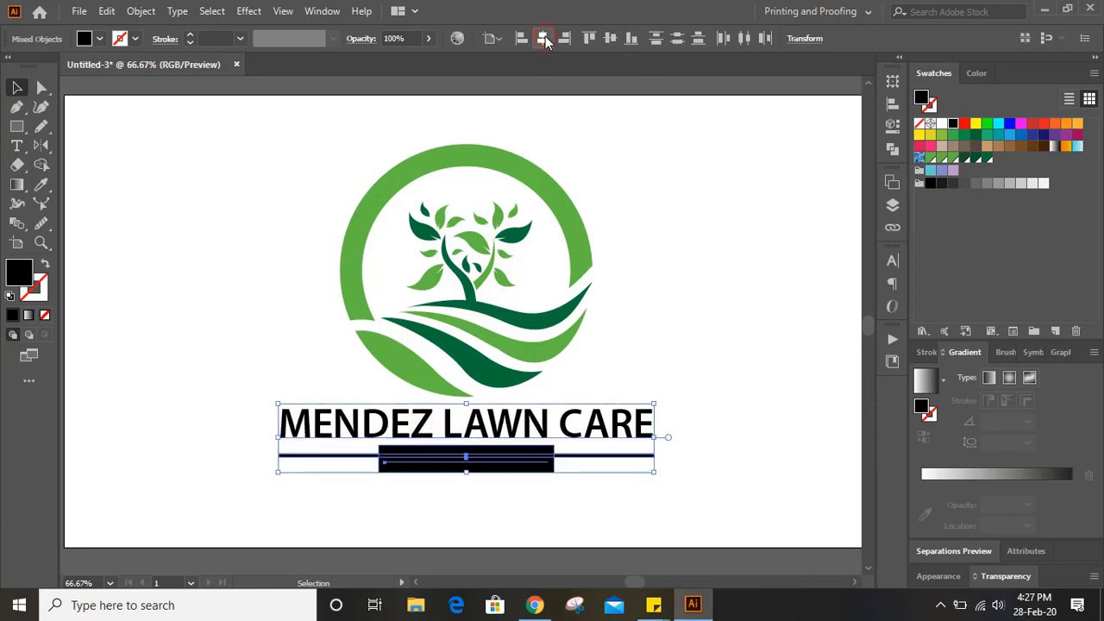
{"action": "left_click", "coordinate": [705, 444]}
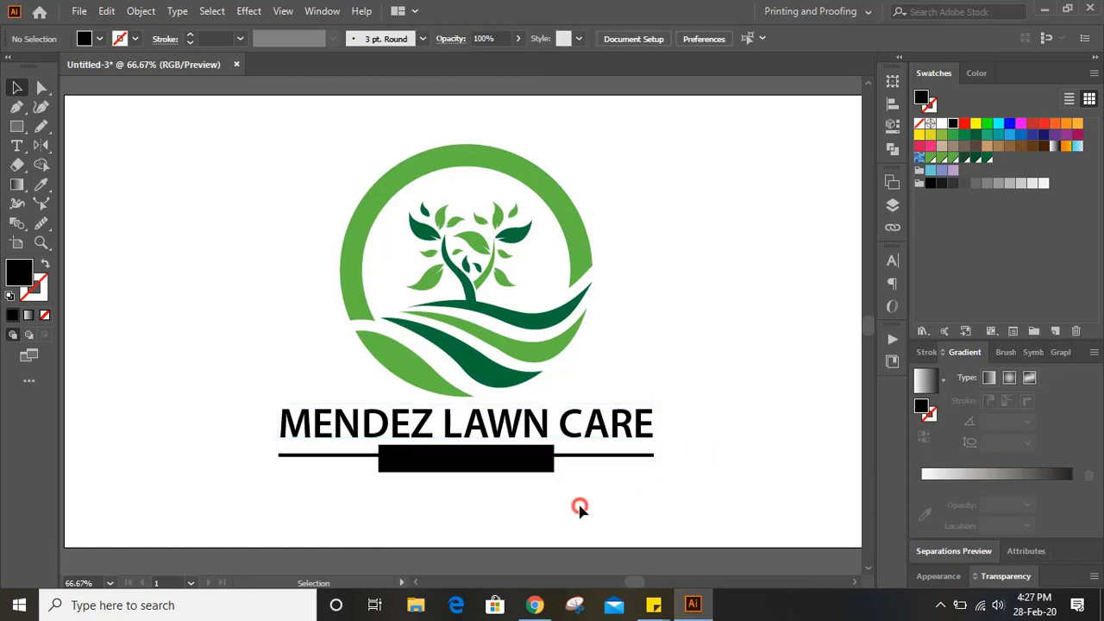
Cut away the covering rectangle and the bar's middle with the Shape Builder, leaving a line on each side of the tagline
{"action": "left_click", "coordinate": [533, 468]}
{"action": "left_click", "coordinate": [592, 455], "text": "shift"}
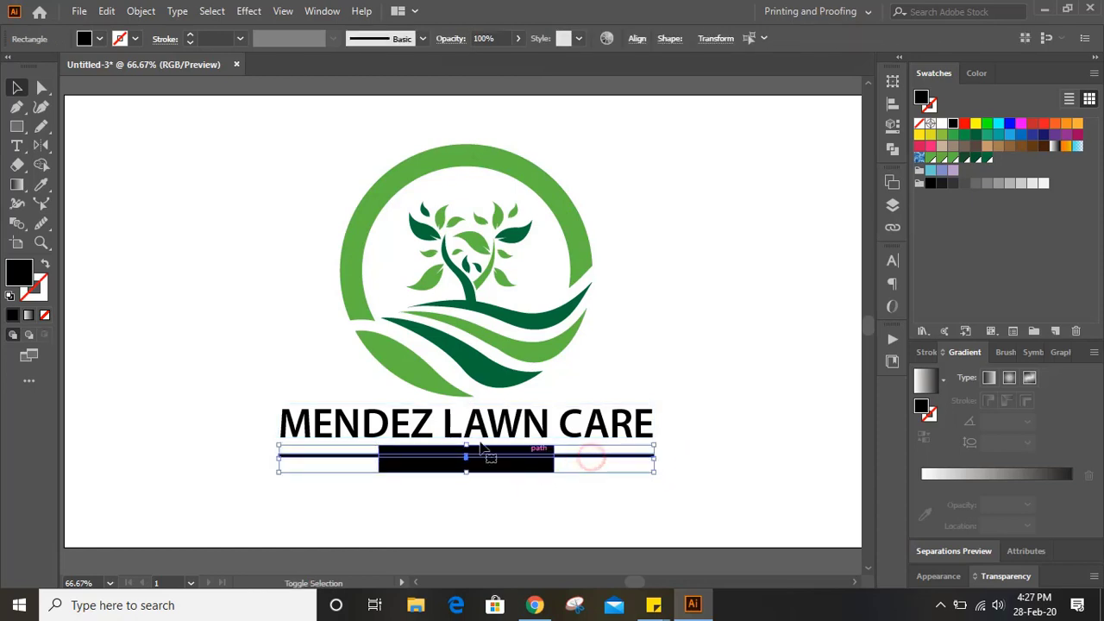
{"action": "left_click", "coordinate": [41, 165]}
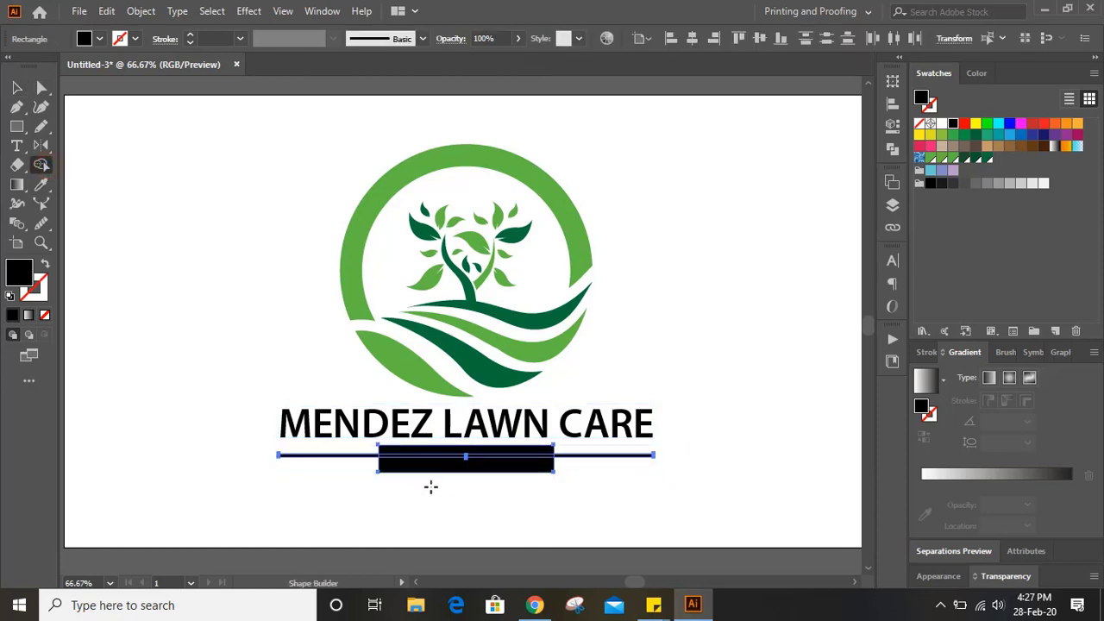
{"action": "left_click", "coordinate": [444, 459], "text": "alt"}
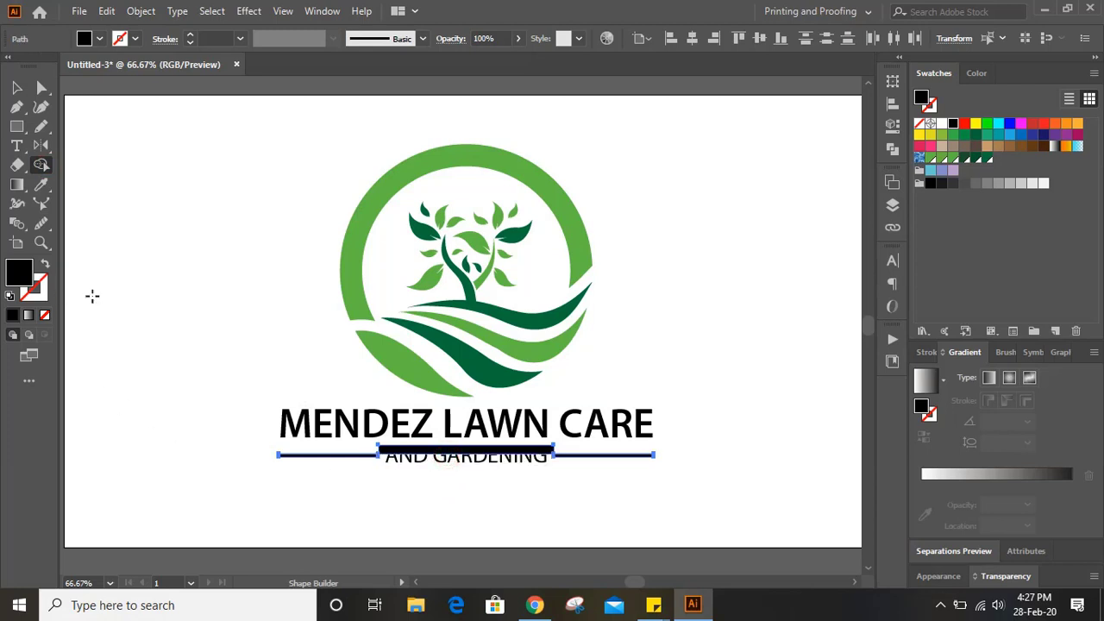
{"action": "left_click", "coordinate": [434, 459], "text": "alt"}
{"action": "left_click", "coordinate": [17, 88]}
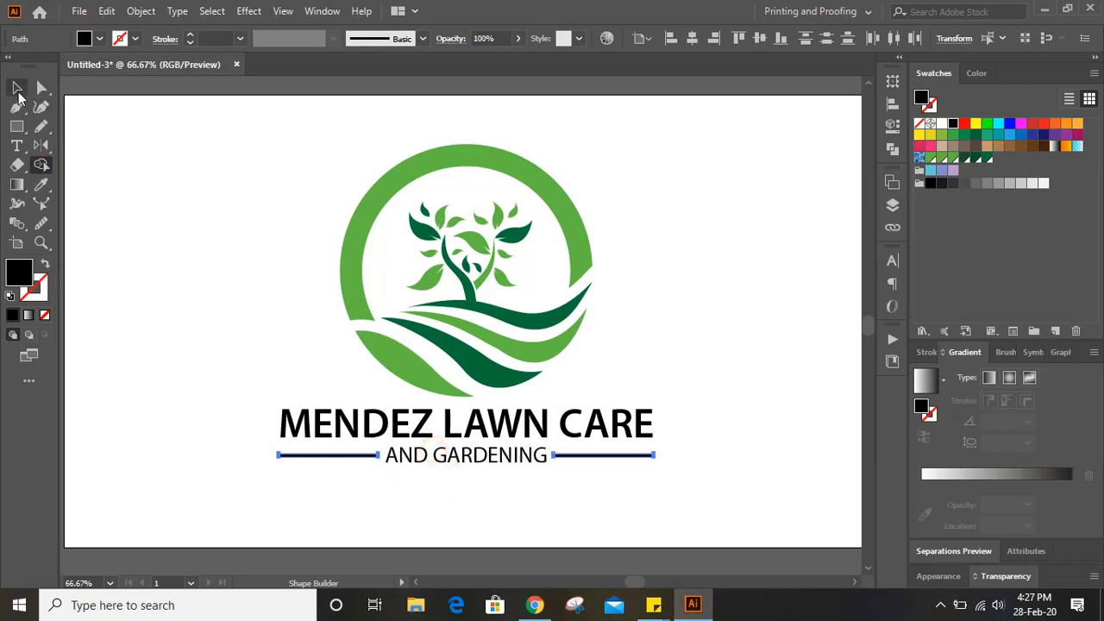
{"action": "left_click", "coordinate": [143, 256]}
Recolour the company name with the emblem's dark green, and the tagline and its side lines with the light green
{"action": "left_click", "coordinate": [320, 431]}
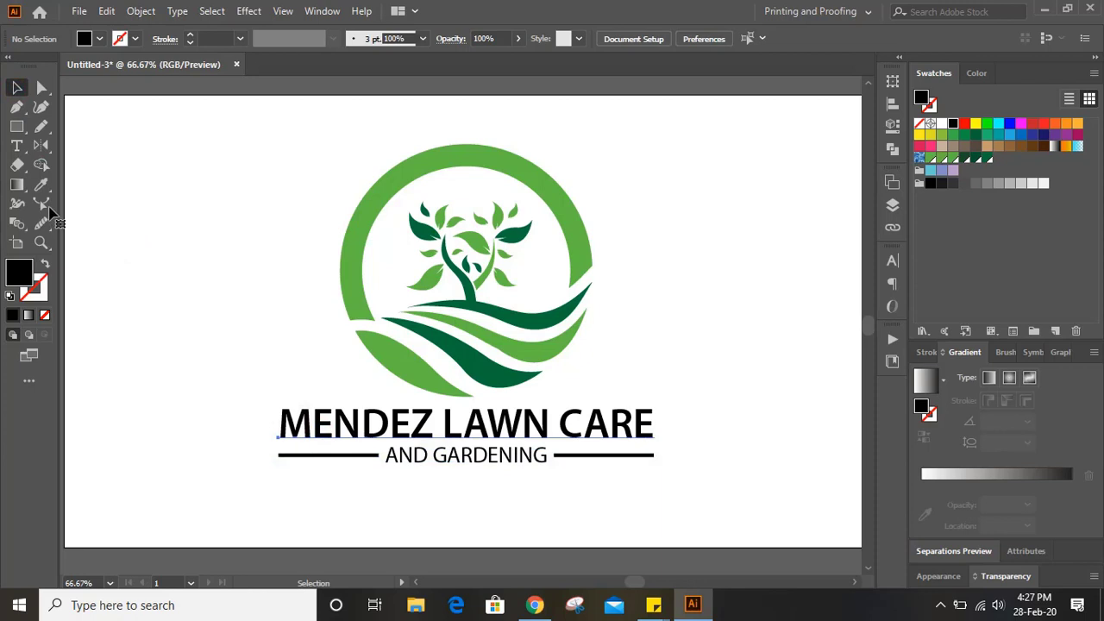
{"action": "left_click", "coordinate": [44, 186]}
{"action": "left_click", "coordinate": [428, 337]}
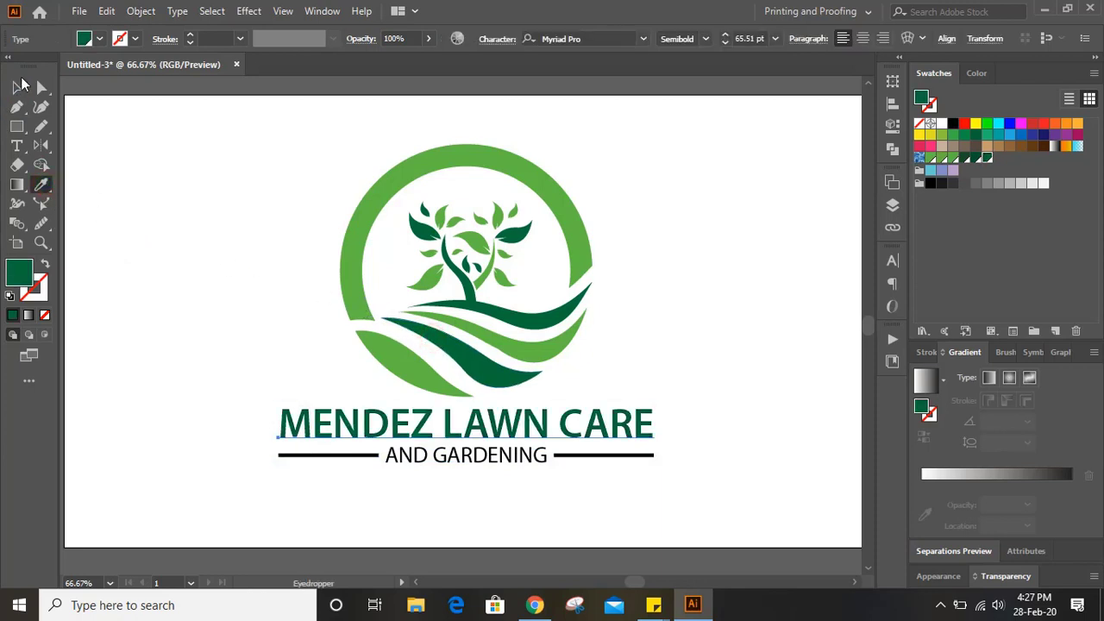
{"action": "left_click", "coordinate": [17, 87]}
{"action": "left_click", "coordinate": [172, 265]}
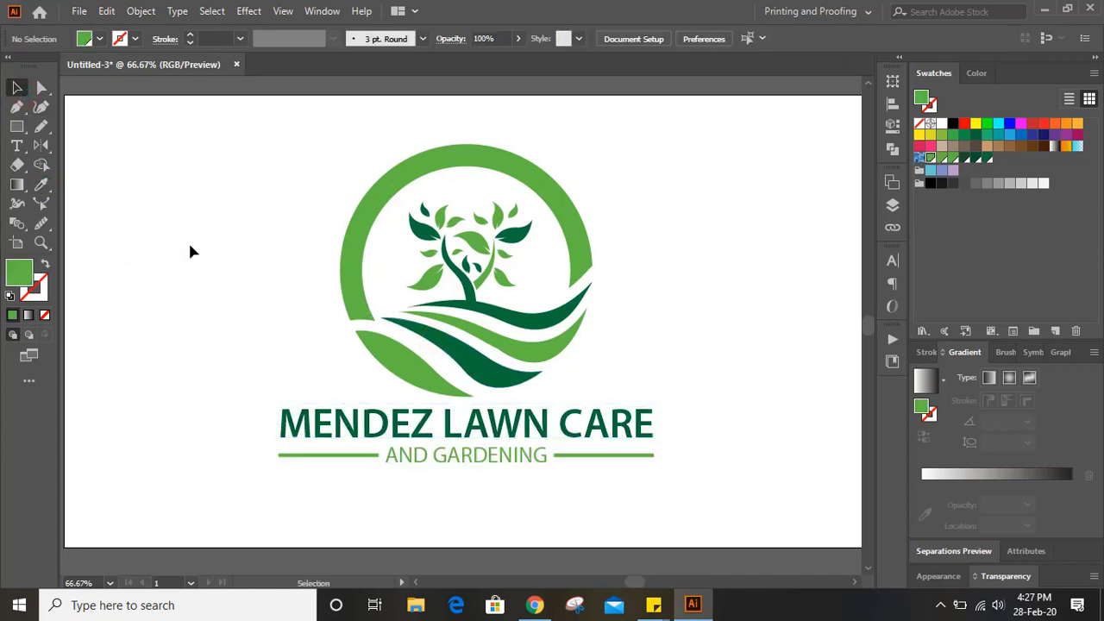
Set up a Save for Web export as a transparent PNG-24 with the image size at 250 percent
{"action": "key", "text": "ctrl+minus"}
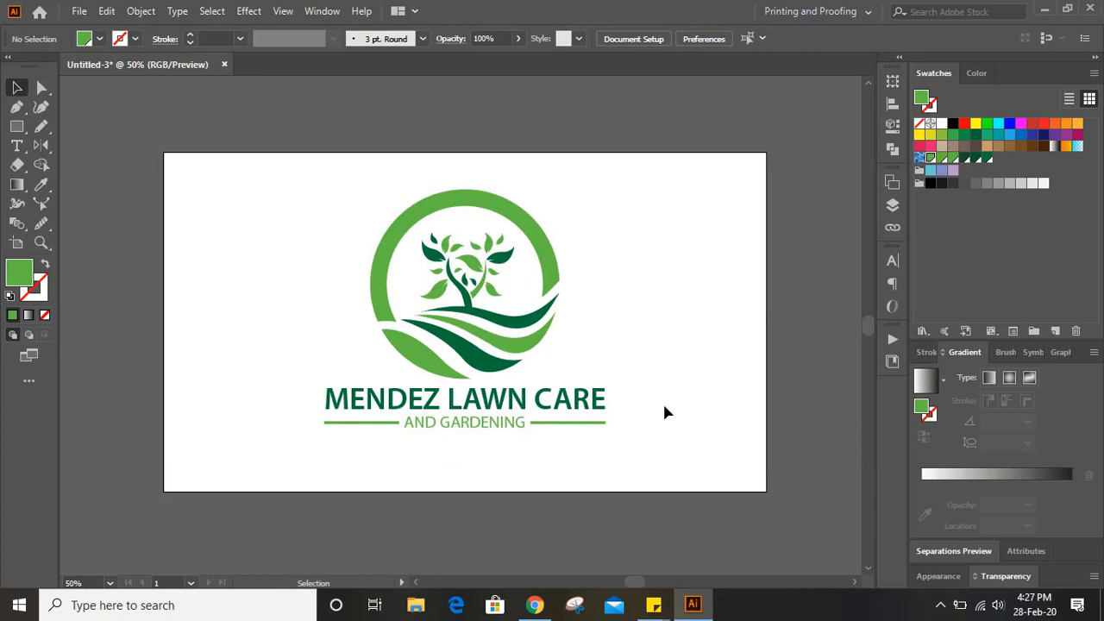
{"action": "left_click", "coordinate": [80, 12]}
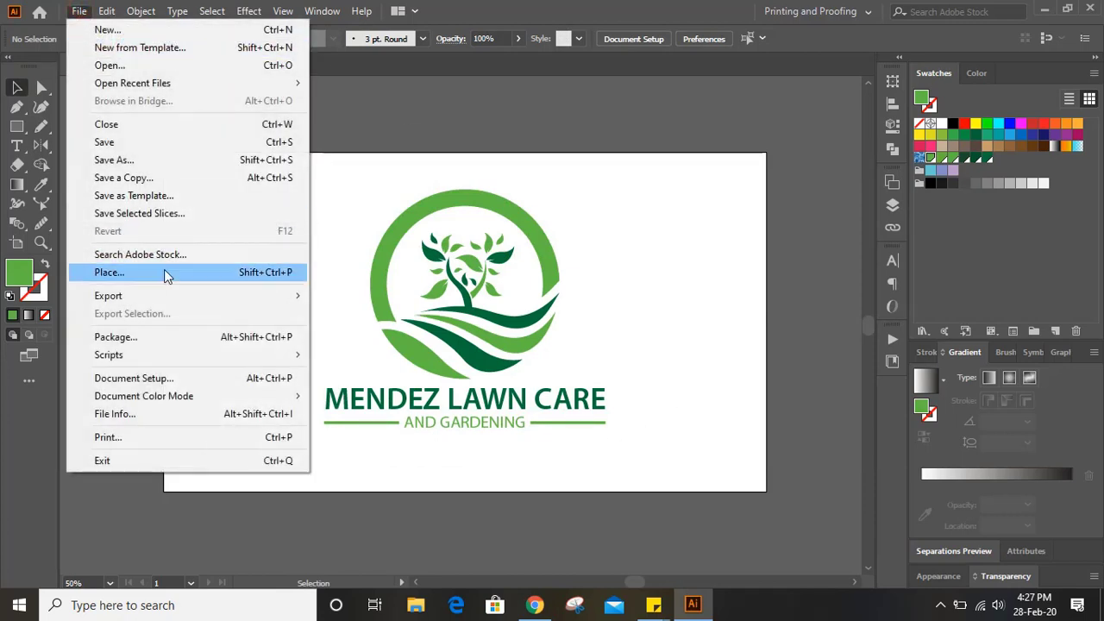
{"action": "mouse_move", "coordinate": [193, 302]}
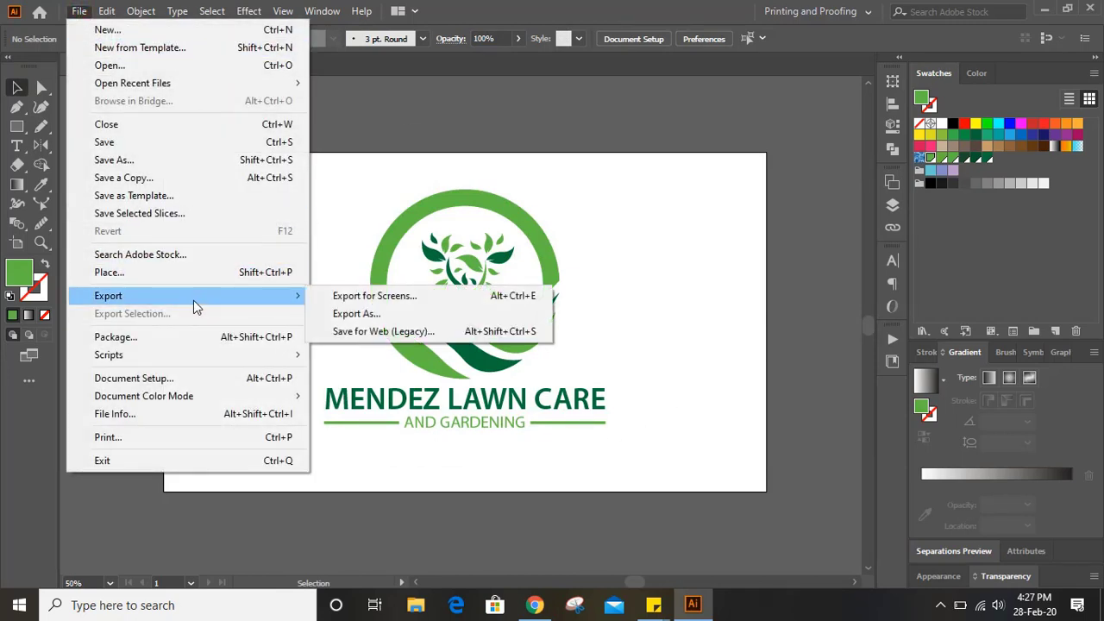
{"action": "left_click", "coordinate": [400, 332]}
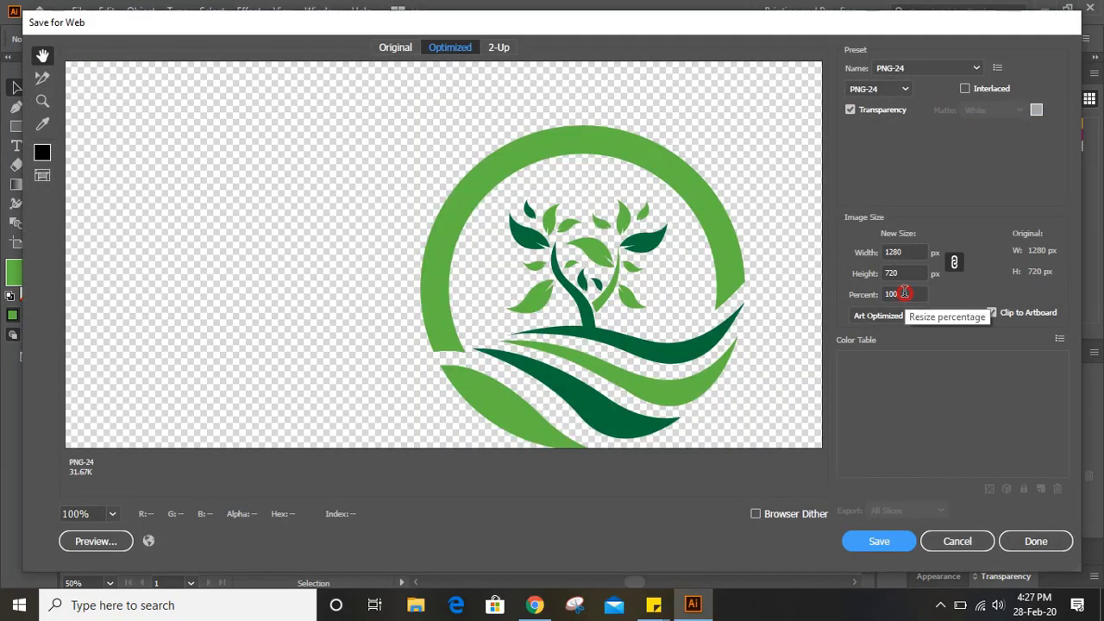
{"action": "left_click_drag", "start_coordinate": [904, 293], "coordinate": [866, 299]}
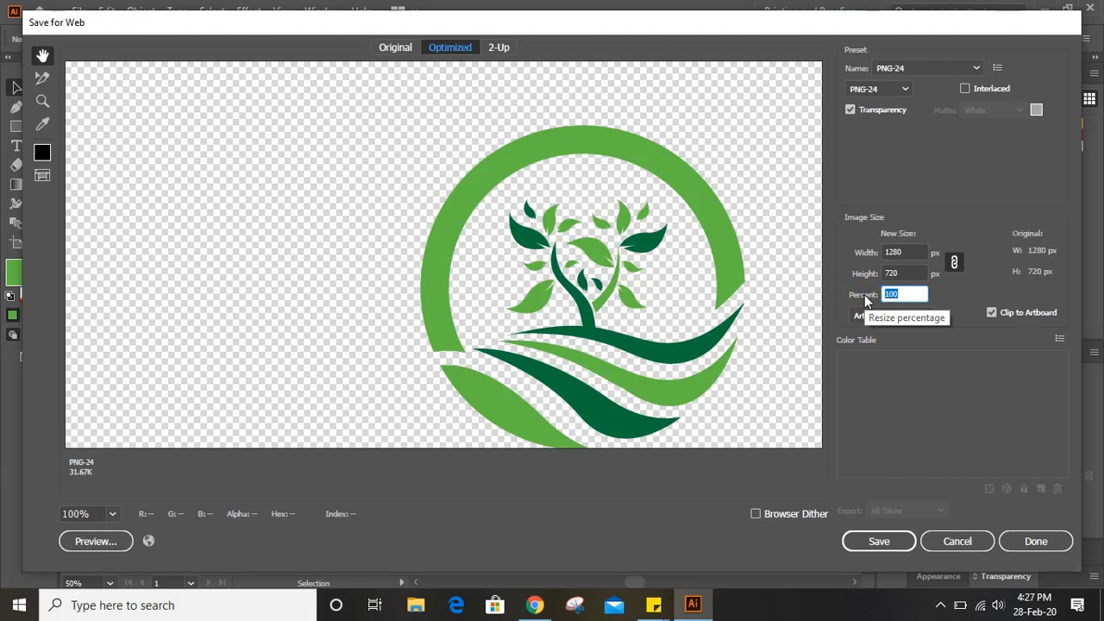
{"action": "type", "text": "250"}
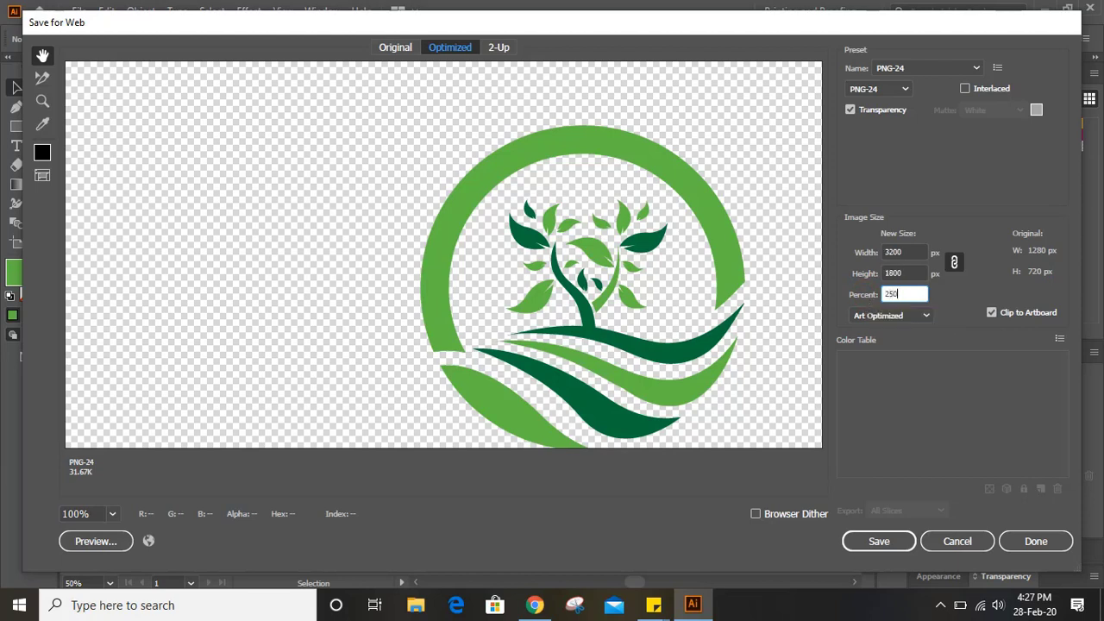
{"action": "left_click", "coordinate": [112, 513]}
{"action": "left_click", "coordinate": [147, 495]}
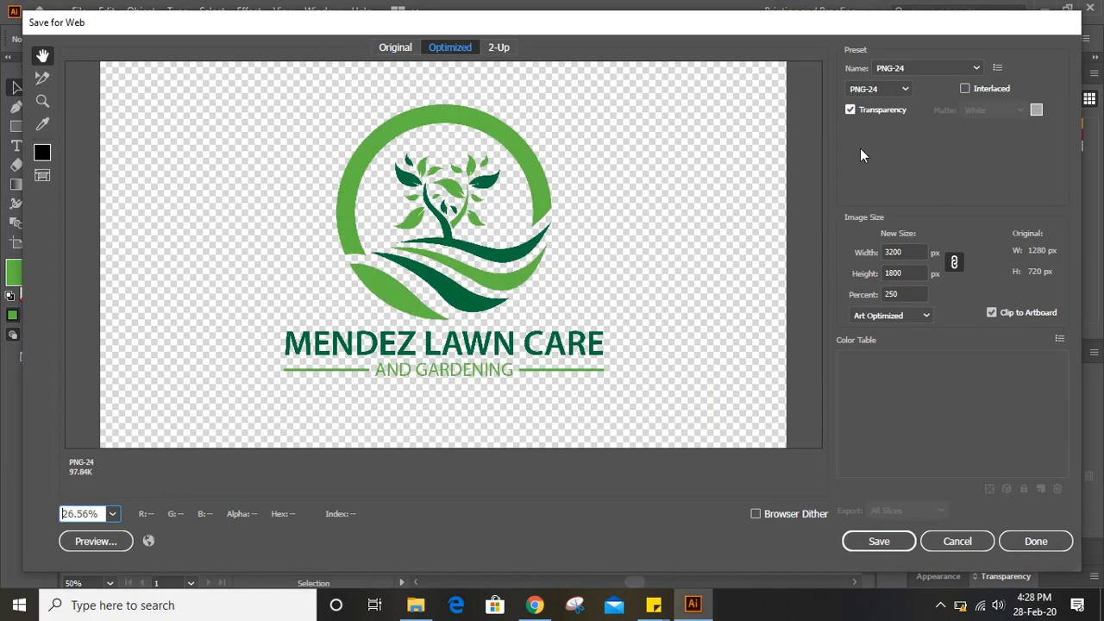
Save the exported image to the Desktop with the file name 5
{"action": "left_click", "coordinate": [873, 537]}
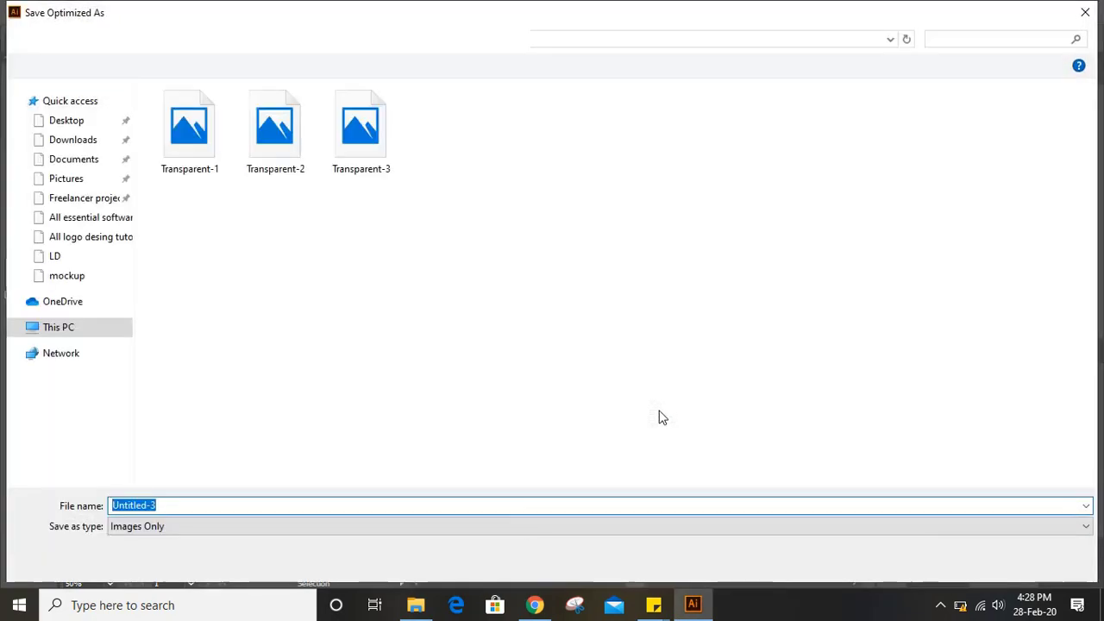
{"action": "left_click", "coordinate": [69, 120]}
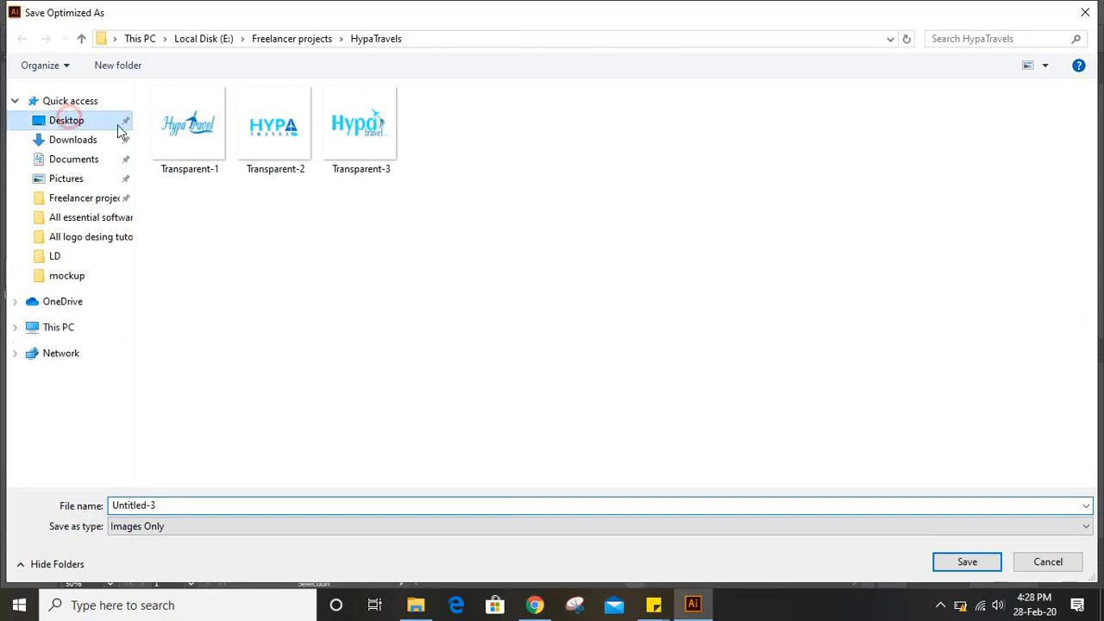
{"action": "left_click", "coordinate": [267, 505]}
{"action": "type", "text": "5"}
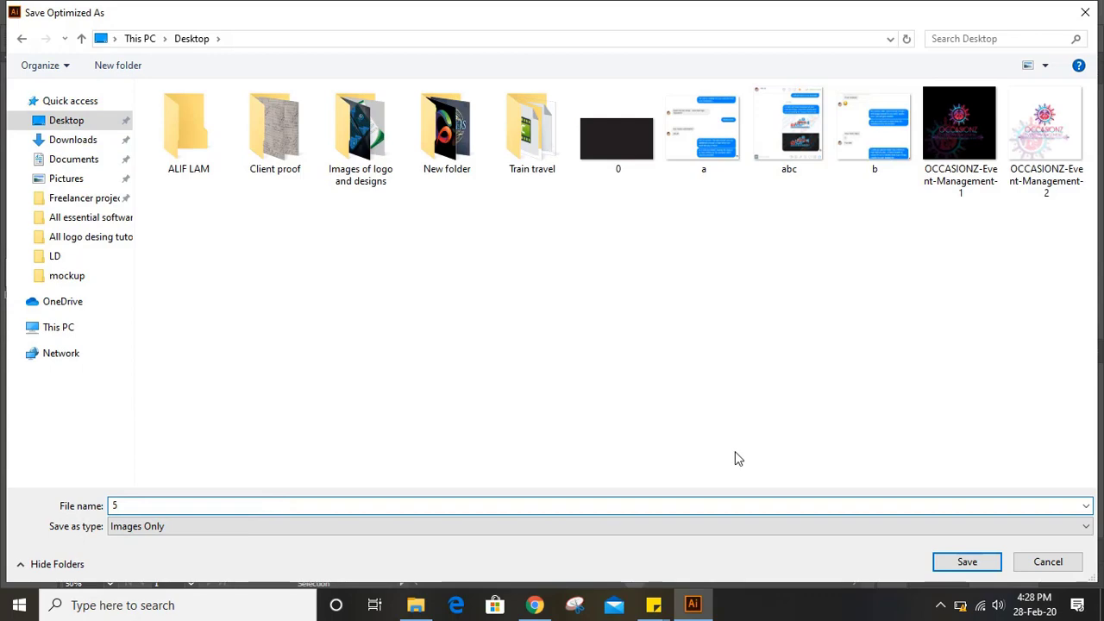
{"action": "left_click", "coordinate": [952, 565]}
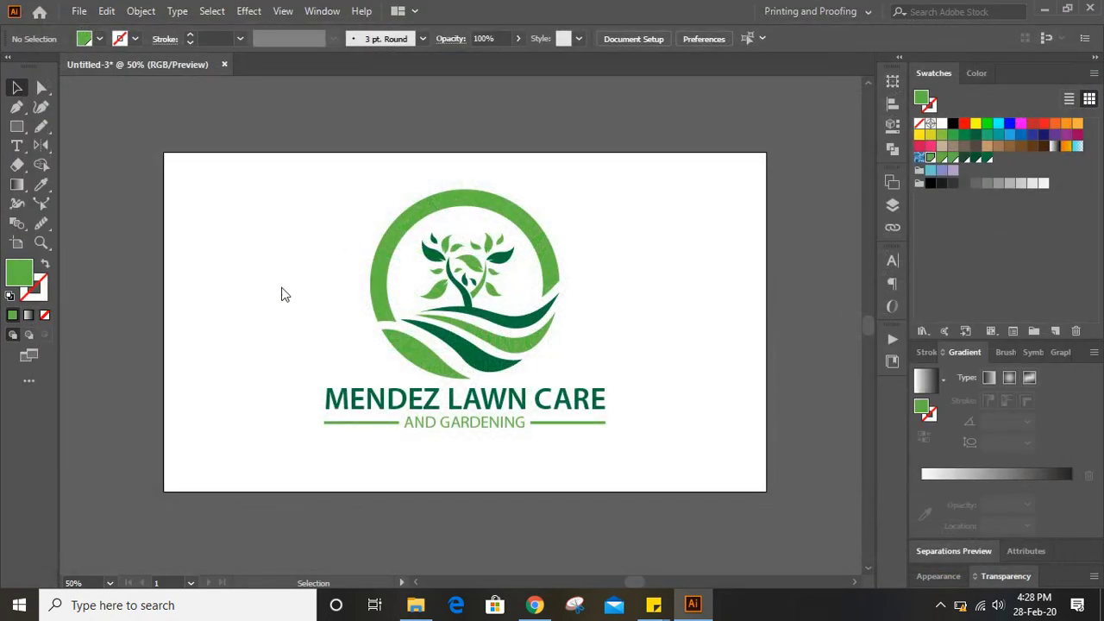
{"action": "left_click", "coordinate": [17, 608]}
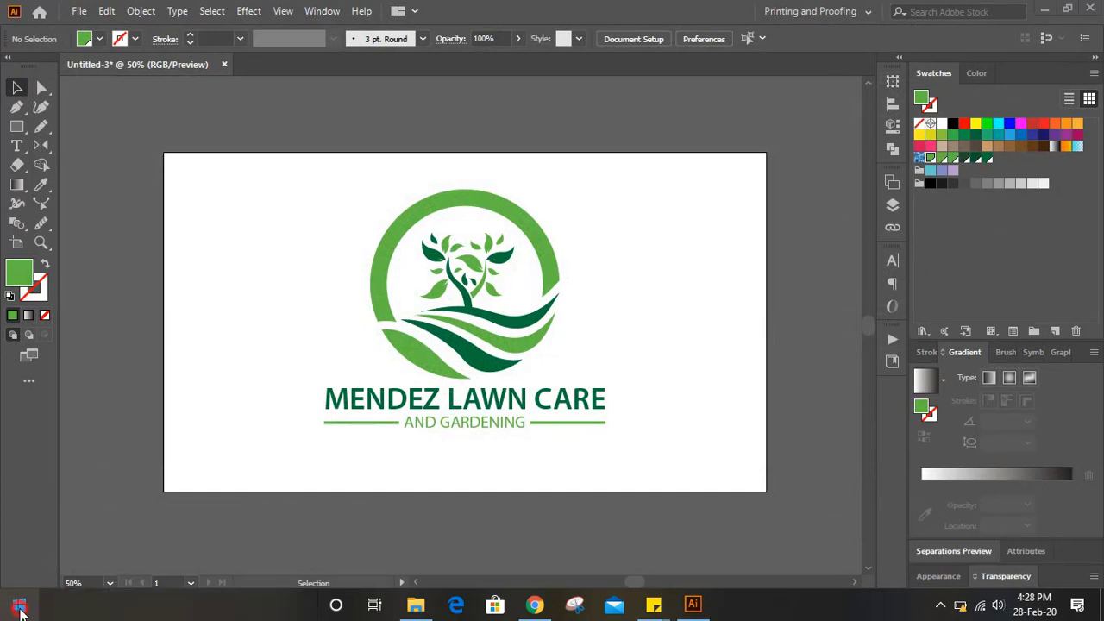
Switch to Adobe Photoshop 2020 and open the Your Logo smart object of the 3d glass window logo mockup for editing
{"action": "left_click", "coordinate": [24, 609]}
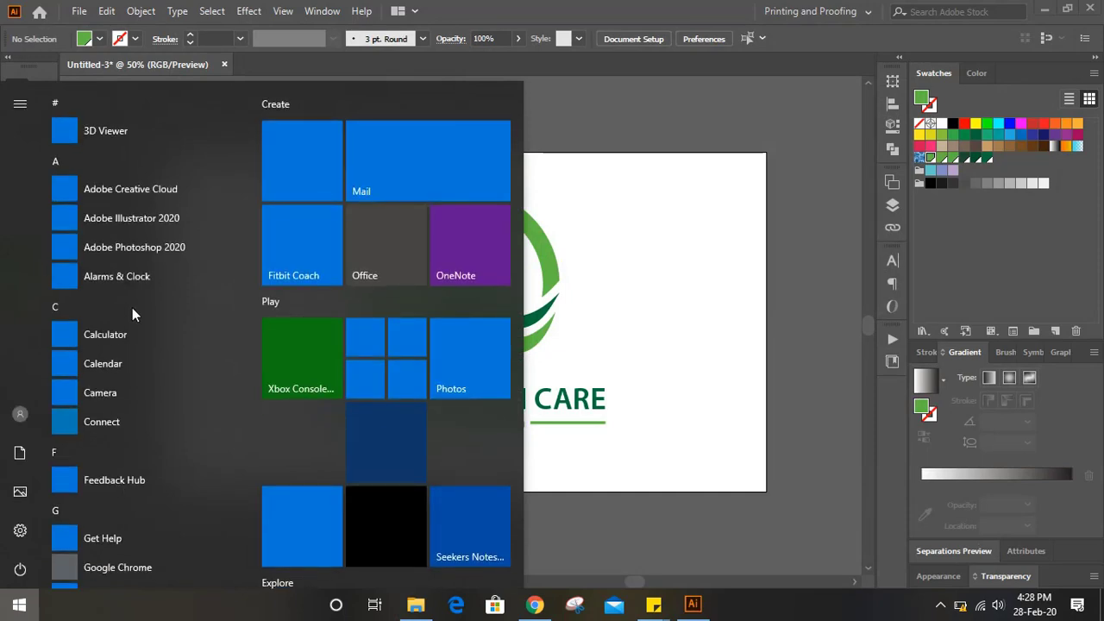
{"action": "left_click", "coordinate": [163, 249]}
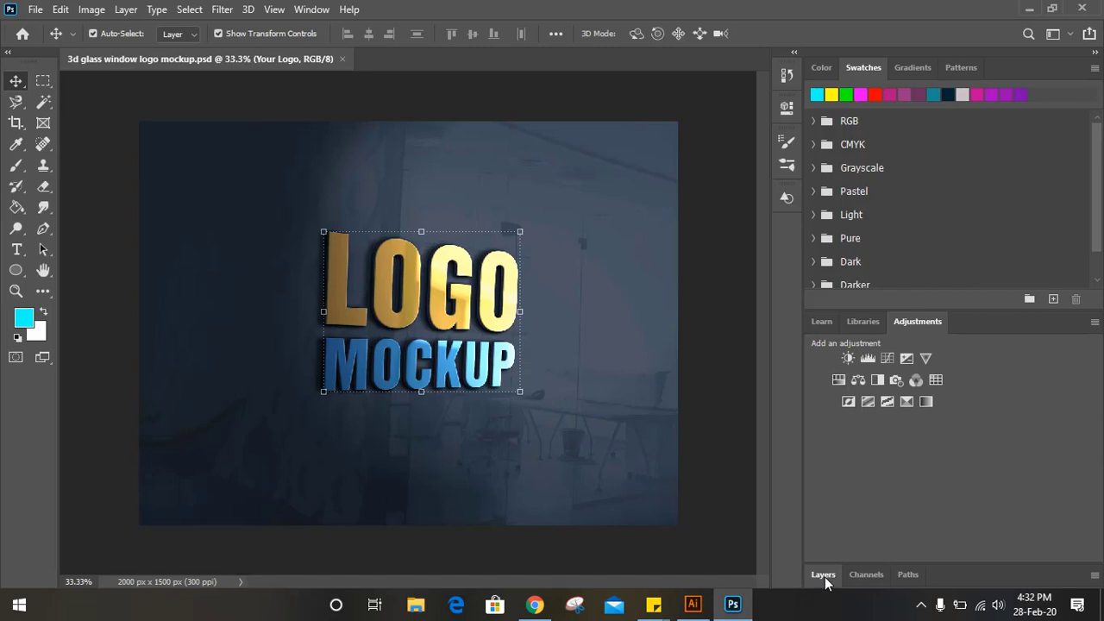
{"action": "left_click", "coordinate": [823, 574]}
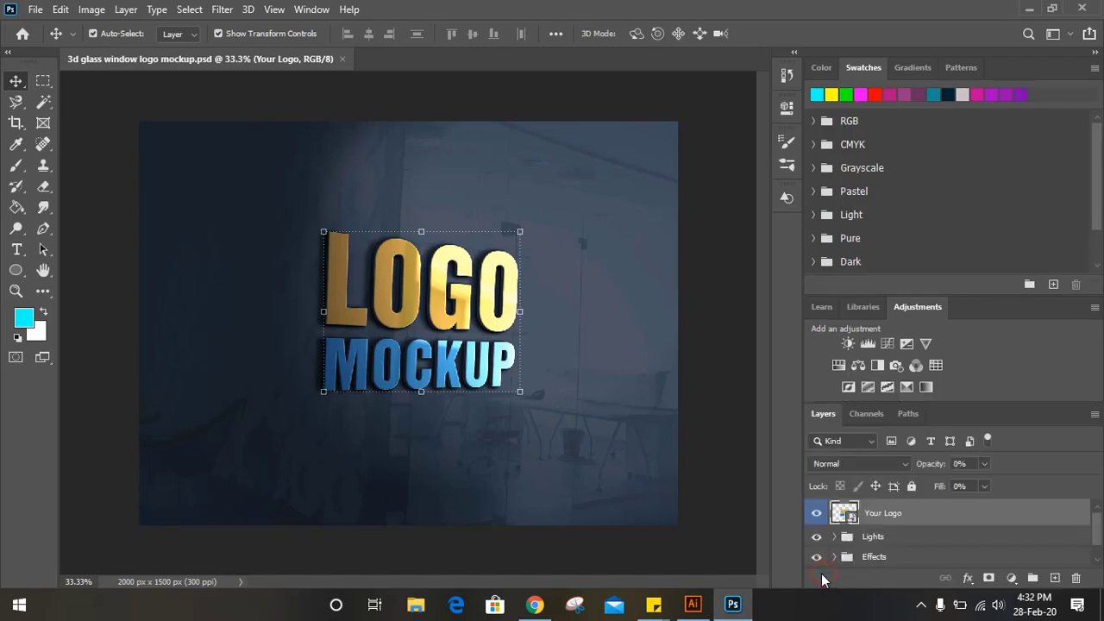
{"action": "double_click", "coordinate": [841, 513]}
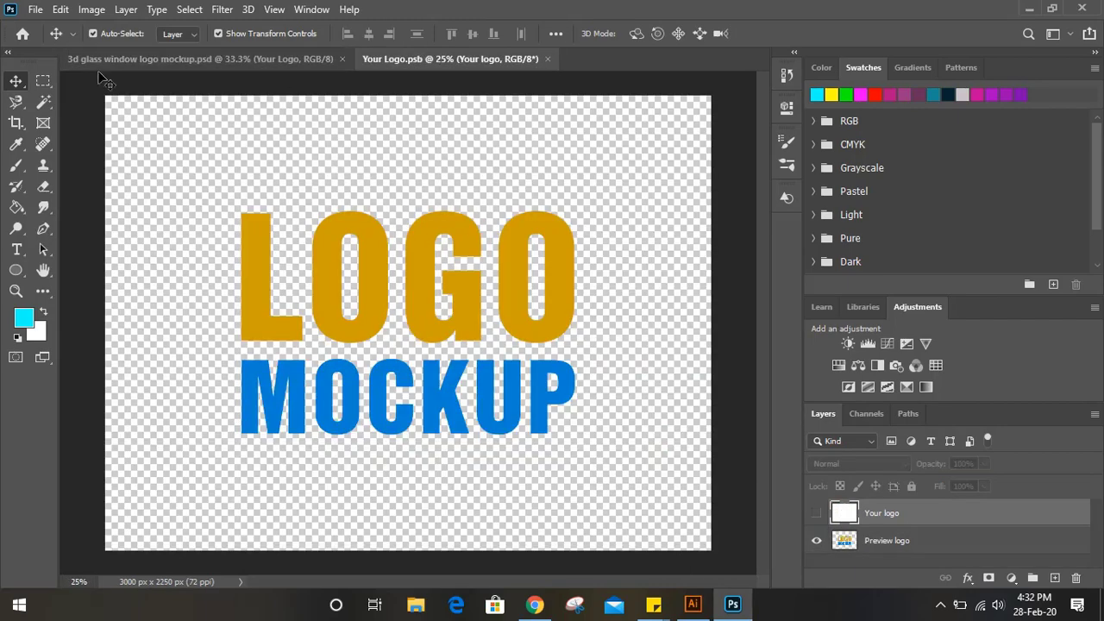
Open the exported logo image 5 from the Desktop
{"action": "left_click", "coordinate": [35, 10]}
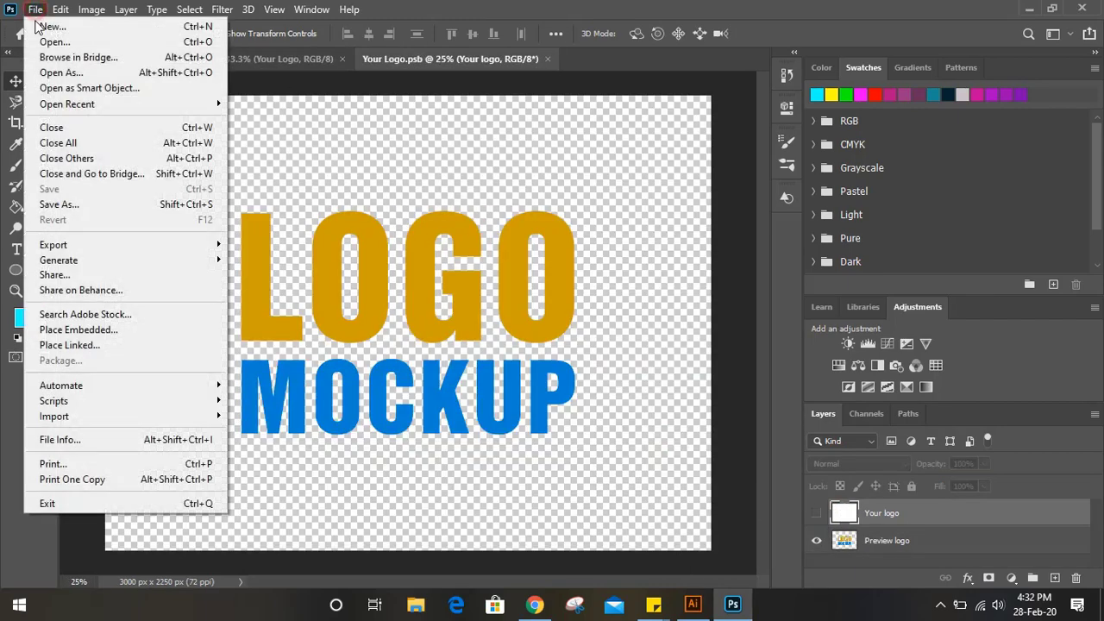
{"action": "left_click", "coordinate": [51, 43]}
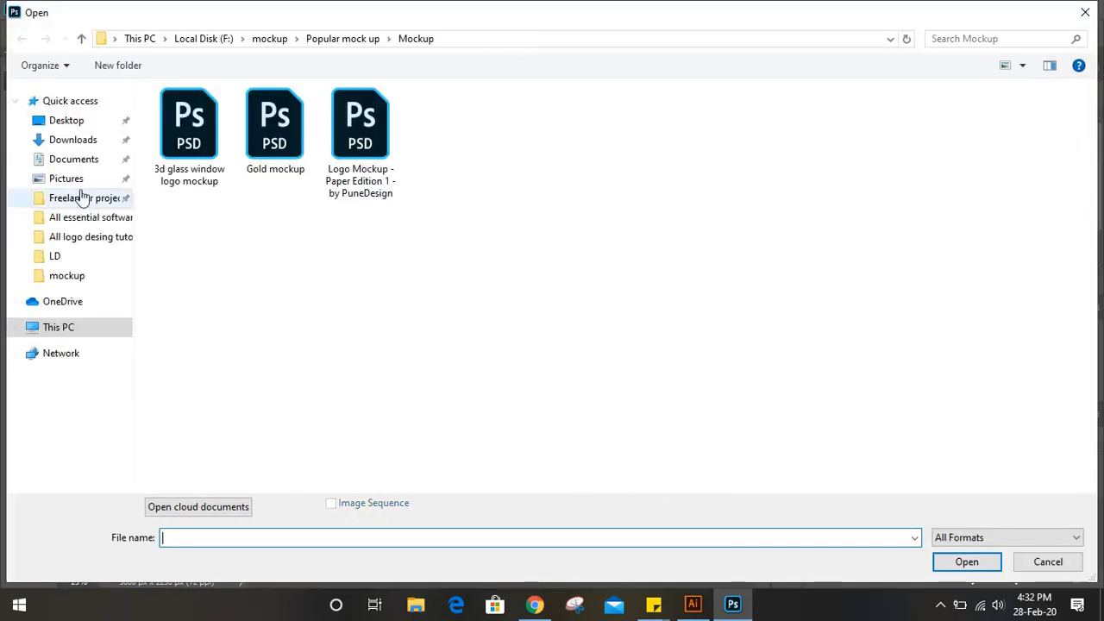
{"action": "left_click", "coordinate": [69, 120]}
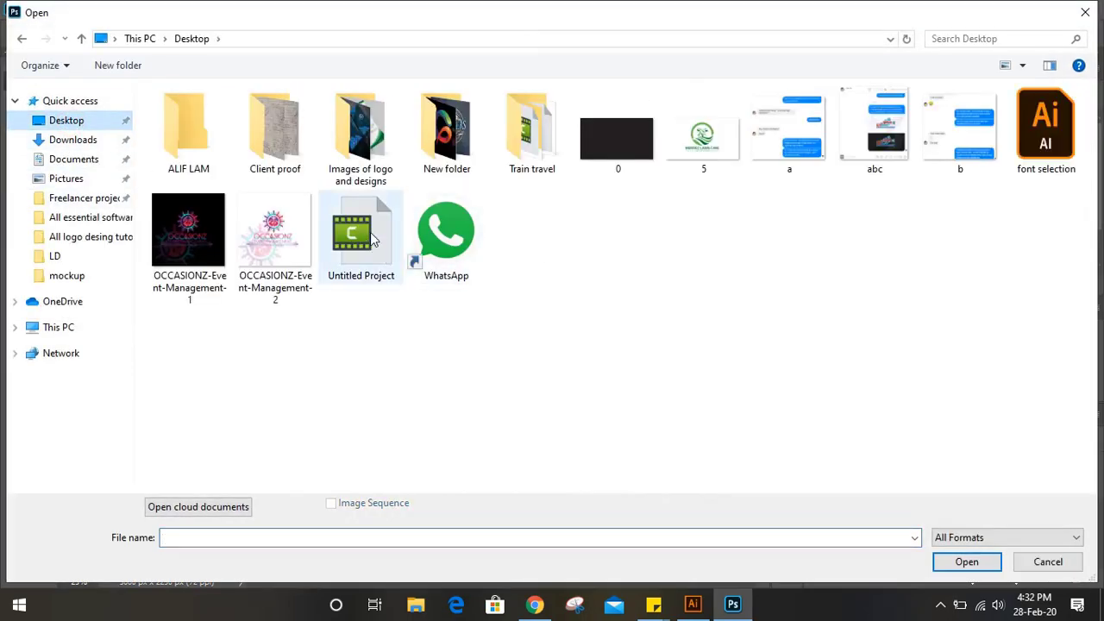
{"action": "double_click", "coordinate": [695, 150]}
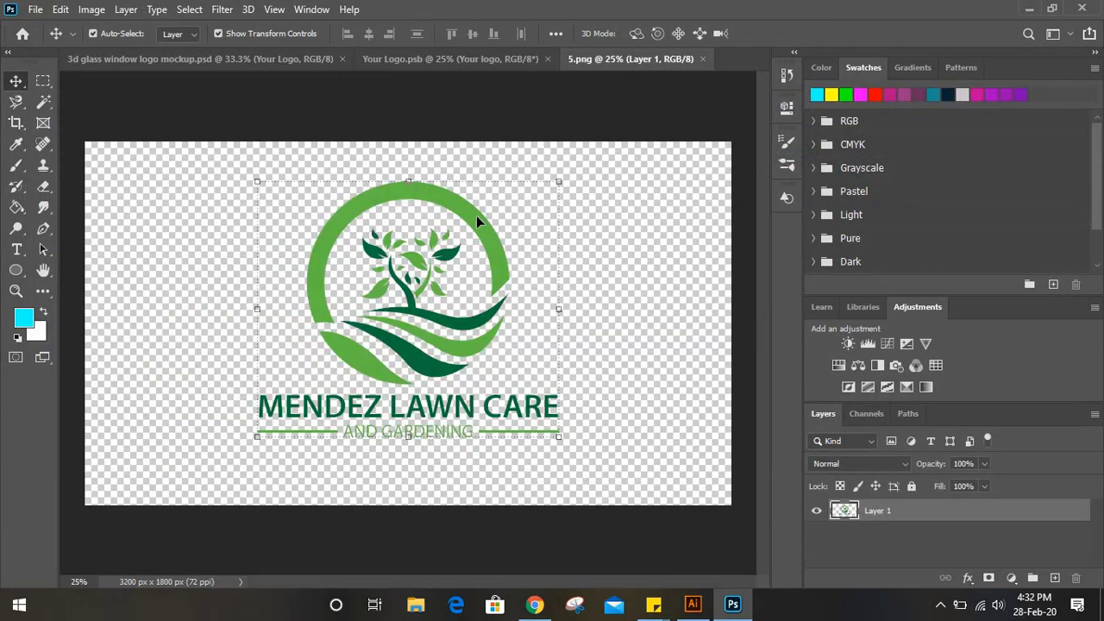
Copy the logo into the centre of Your Logo.psb, accepting the colour profile conversion, and hide the Preview logo layer
{"action": "left_click_drag", "start_coordinate": [476, 215], "coordinate": [421, 322]}
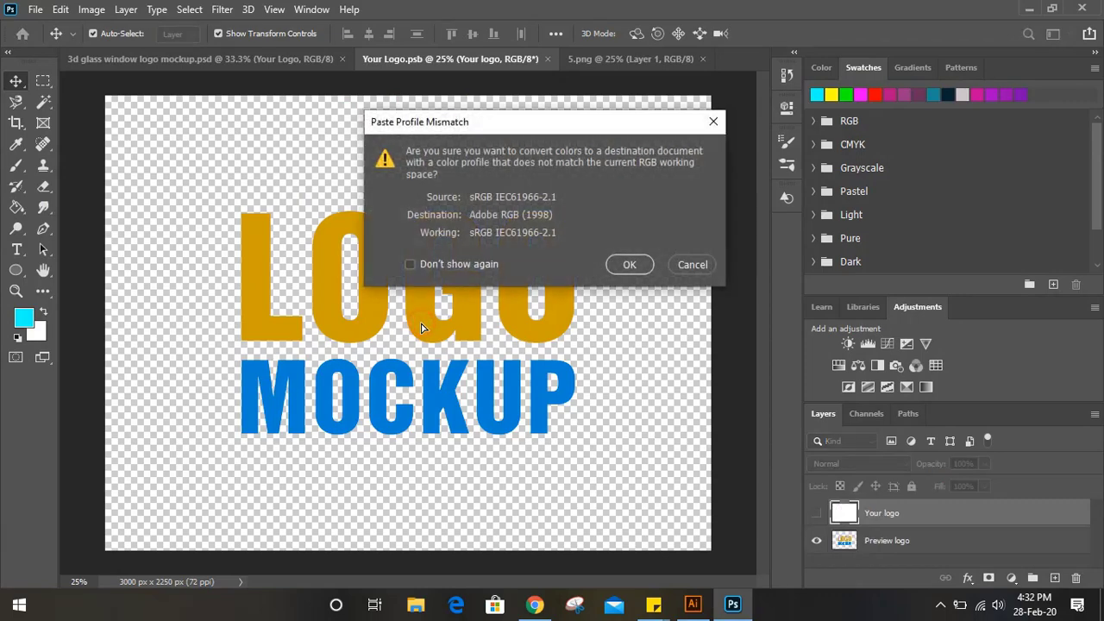
{"action": "left_click", "coordinate": [631, 264]}
{"action": "left_click_drag", "start_coordinate": [507, 274], "coordinate": [510, 275]}
{"action": "scroll", "coordinate": [844, 507], "scroll_direction": "down", "scroll_amount": 1}
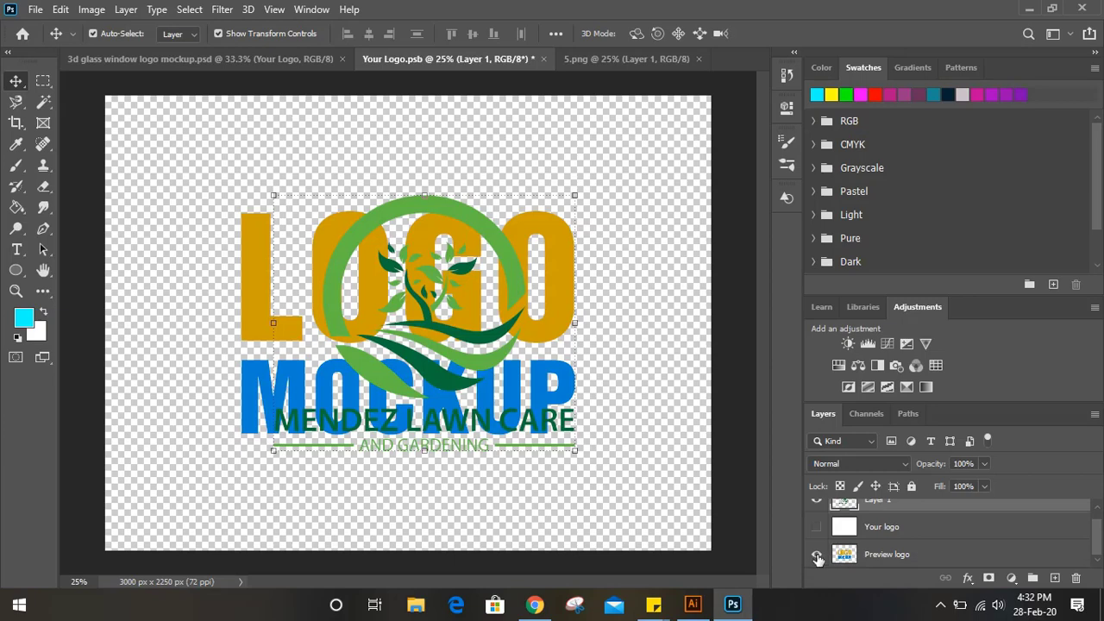
{"action": "left_click", "coordinate": [816, 555]}
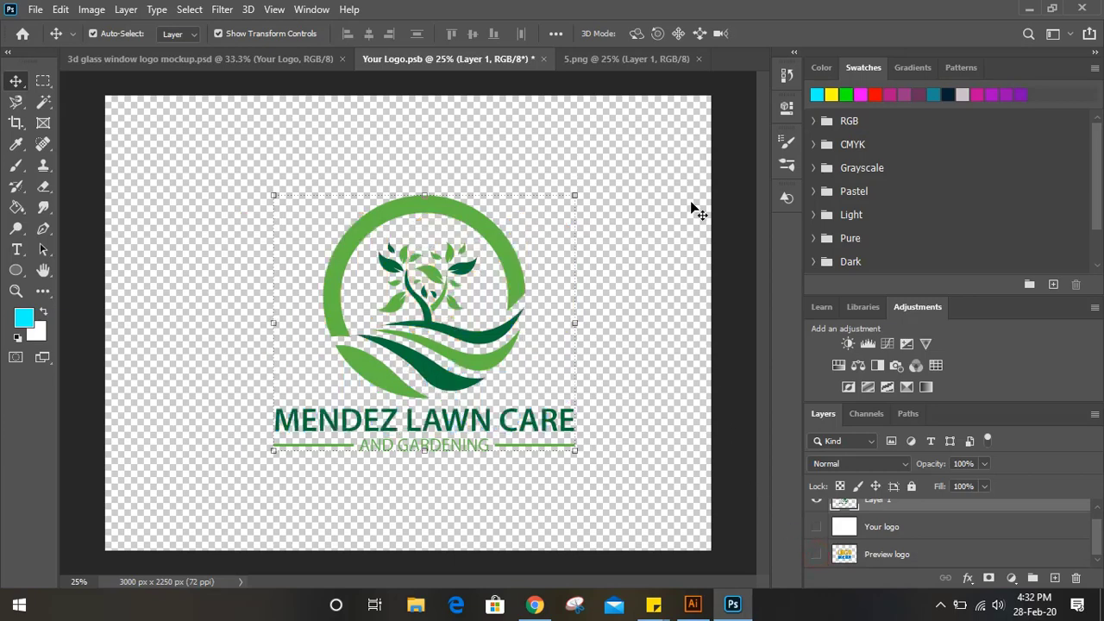
Close Your Logo.psb with its changes saved and inspect the logo up close in the 3d glass window mockup
{"action": "left_click", "coordinate": [543, 59]}
{"action": "left_click", "coordinate": [476, 235]}
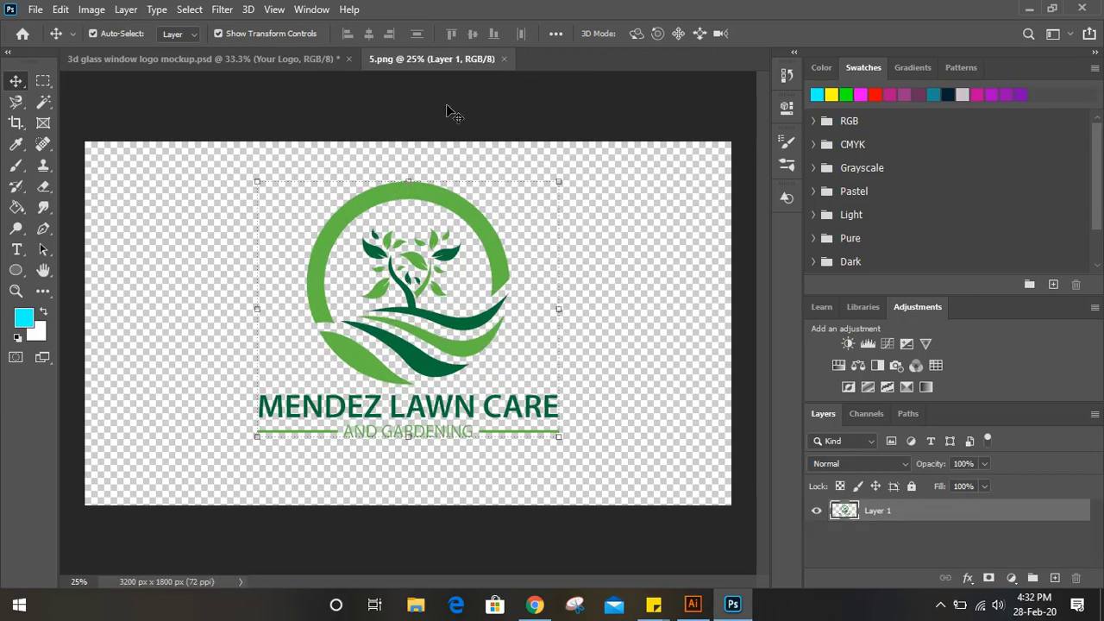
{"action": "left_click", "coordinate": [251, 59]}
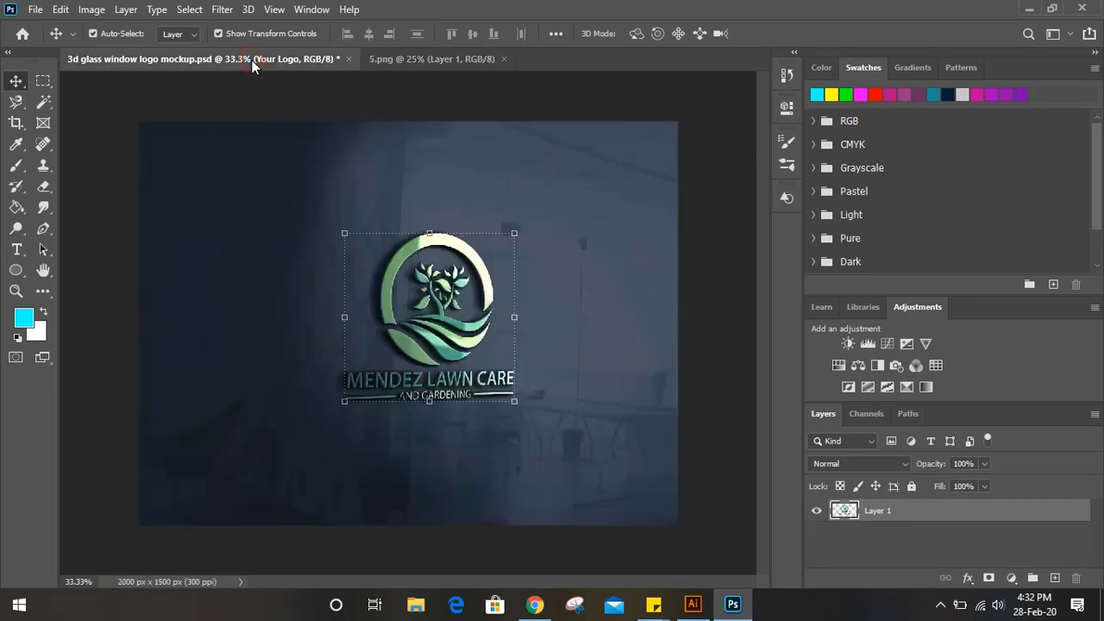
{"action": "left_click", "coordinate": [689, 275]}
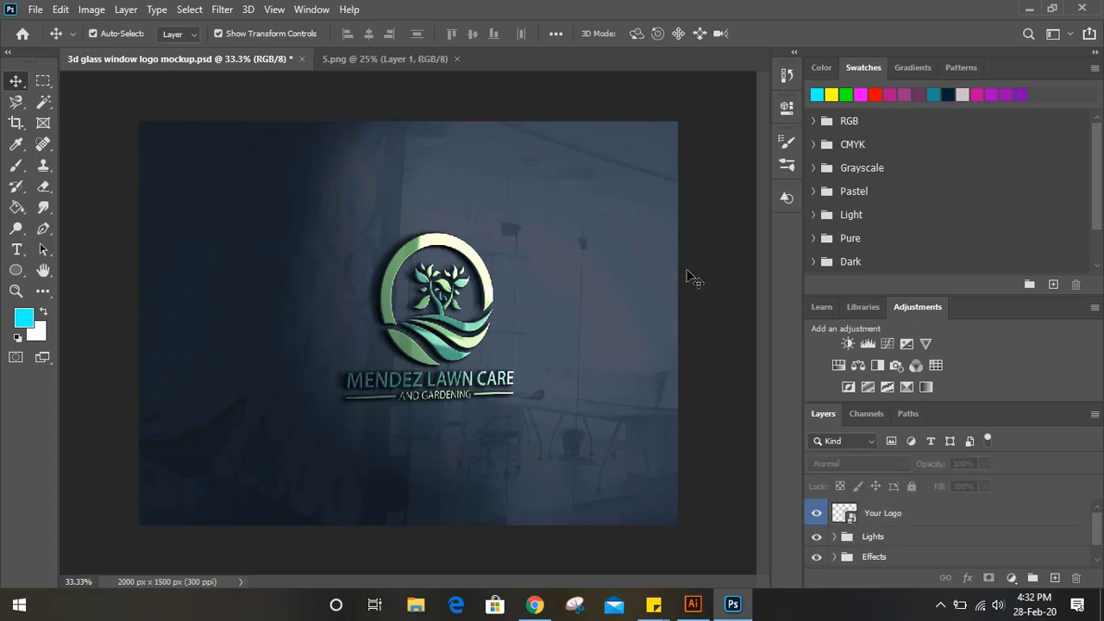
{"action": "key", "text": "ctrl+plus"}
{"action": "key", "text": "ctrl+plus"}
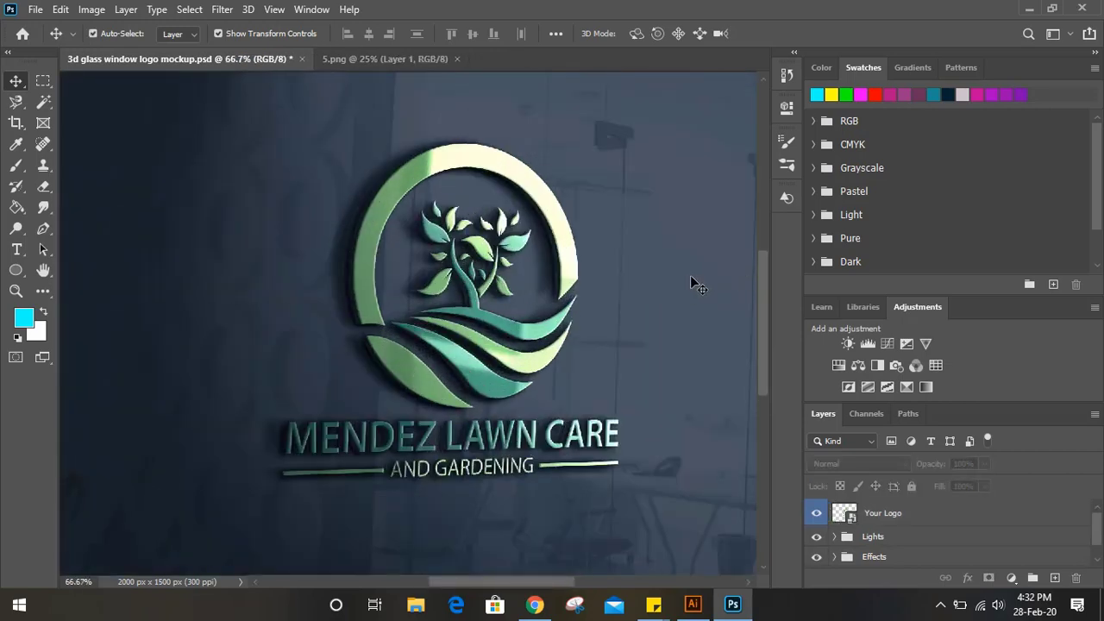
{"action": "key", "text": "ctrl+minus"}
{"action": "key", "text": "ctrl+minus"}
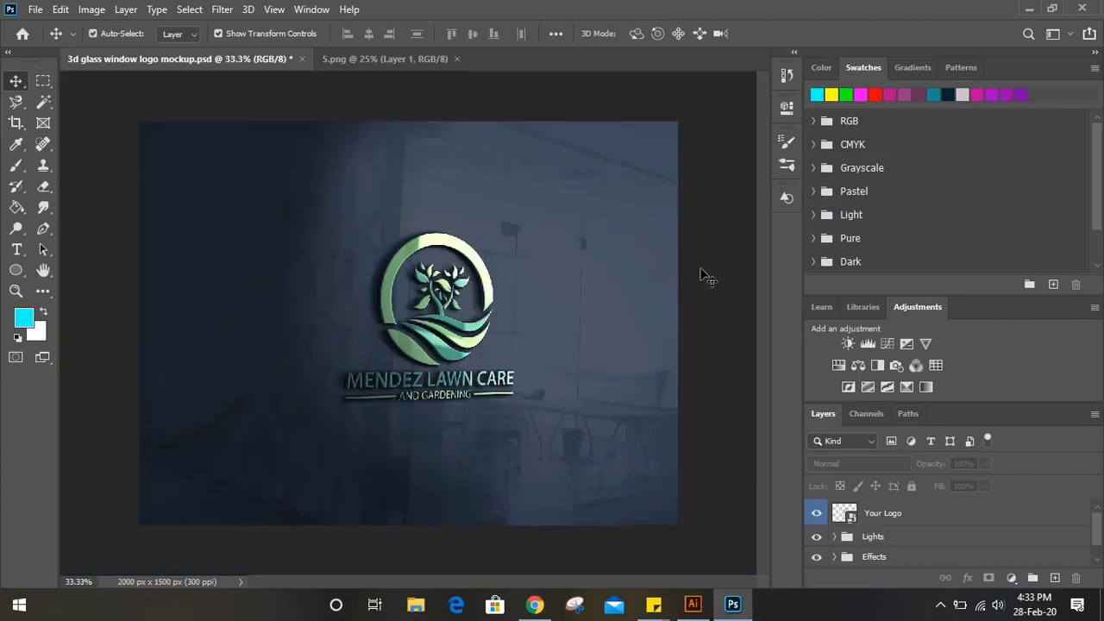